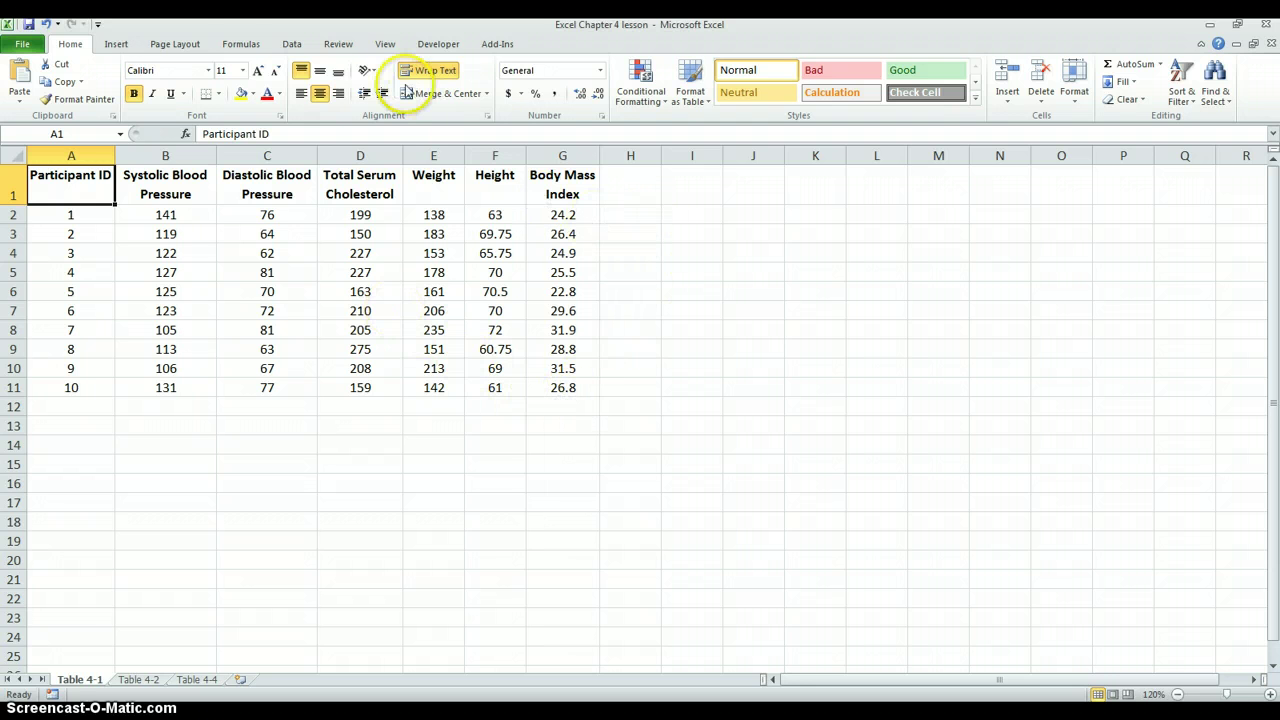
# Step: Start the Descriptive Statistics analysis tool and set its input range to $B$1:$G$11, covering all six measurement columns with their headings
pyautogui.click(293, 46)
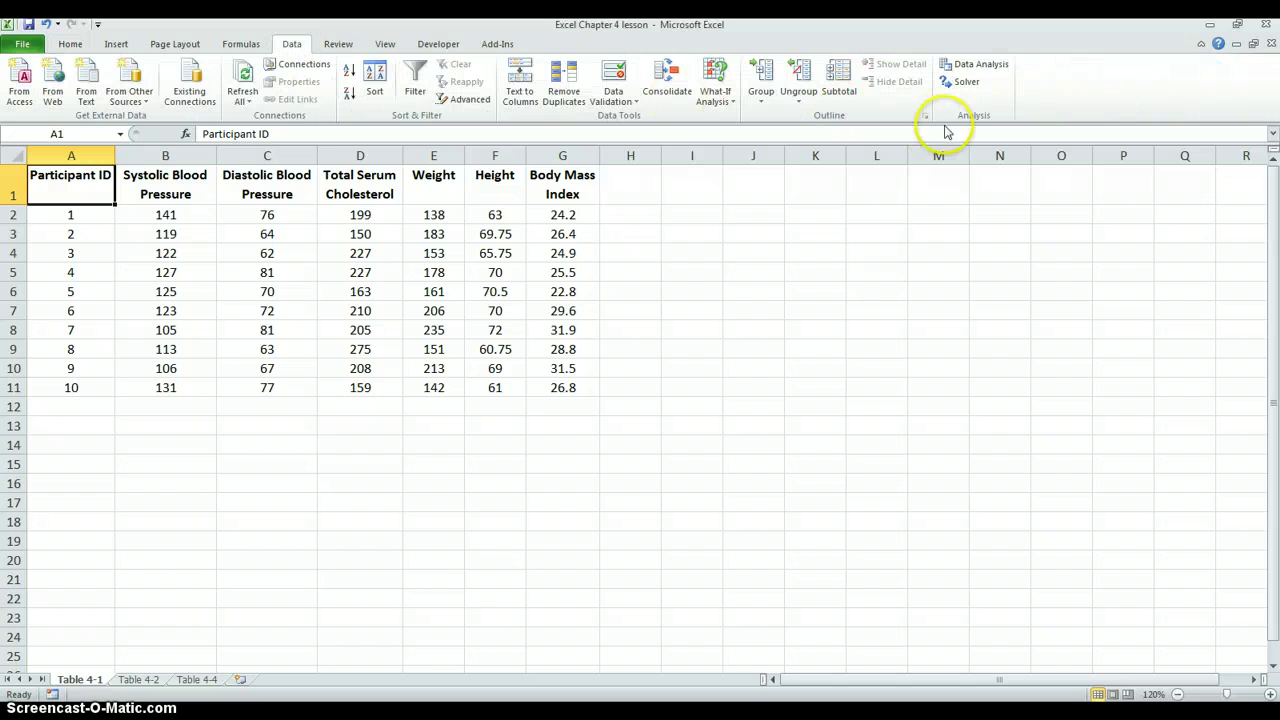
pyautogui.click(978, 64)
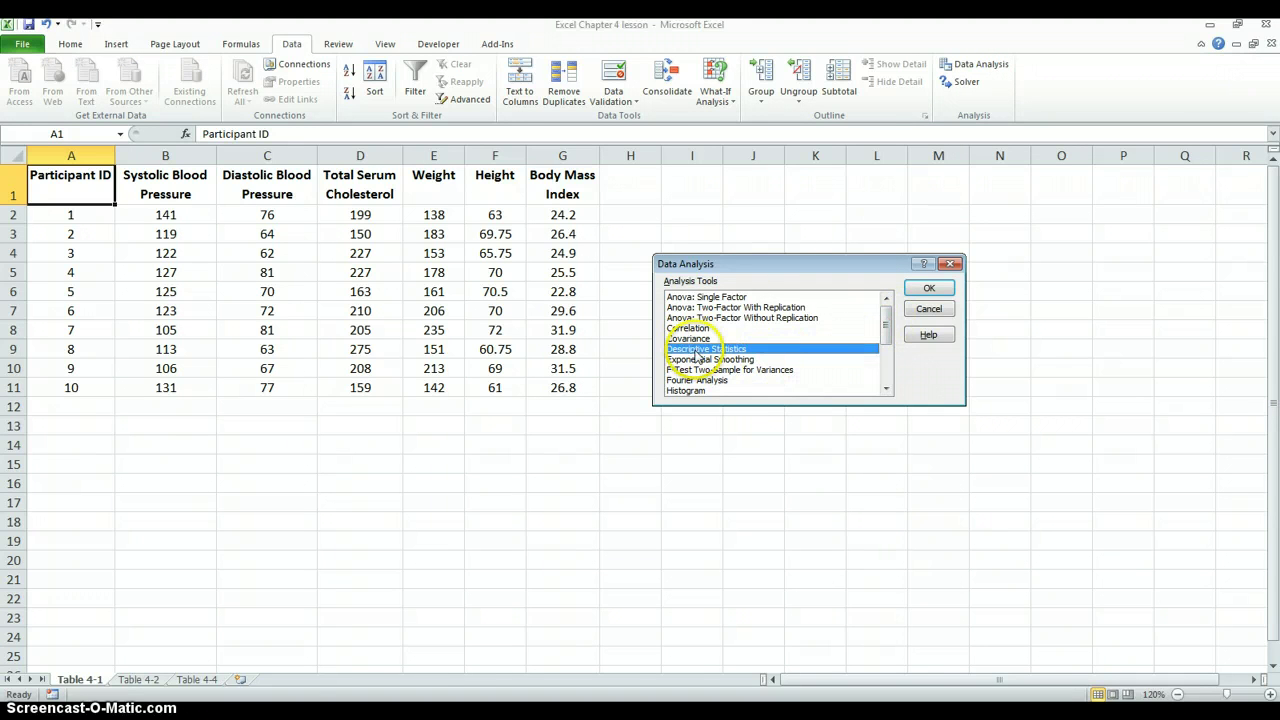
pyautogui.click(931, 290)
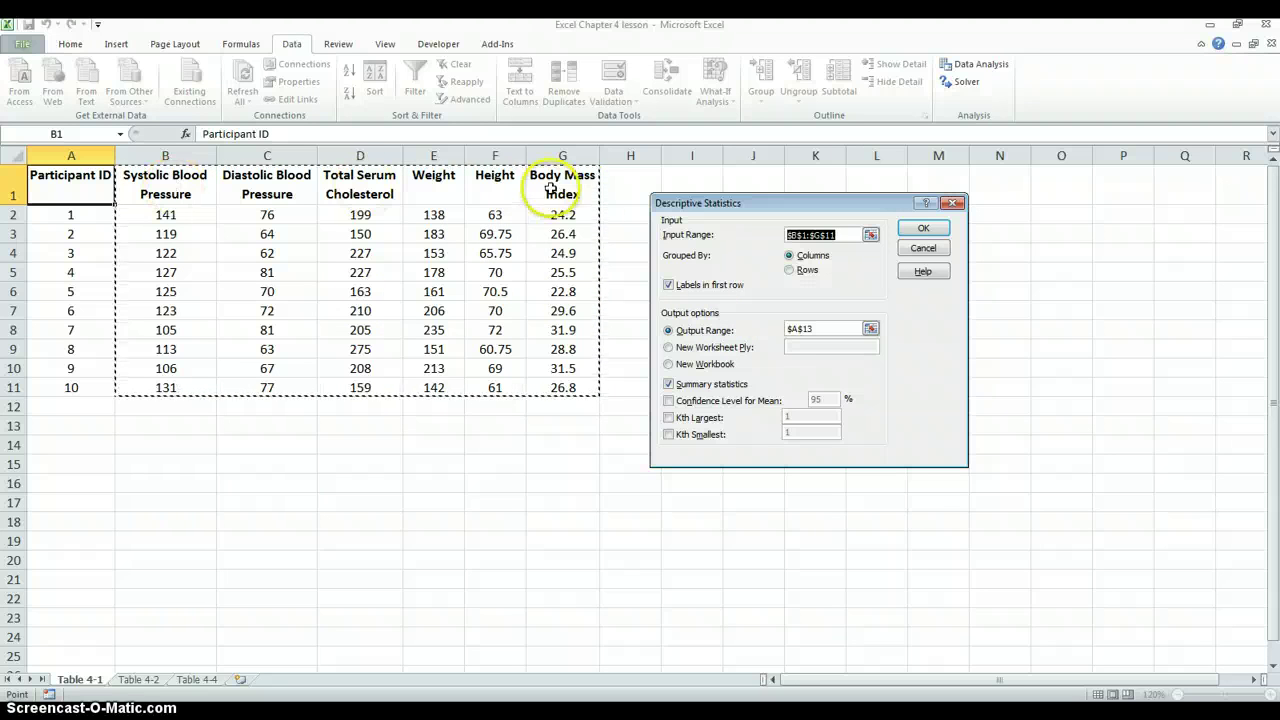
pyautogui.moveTo(165, 190); pyautogui.dragTo(168, 387)
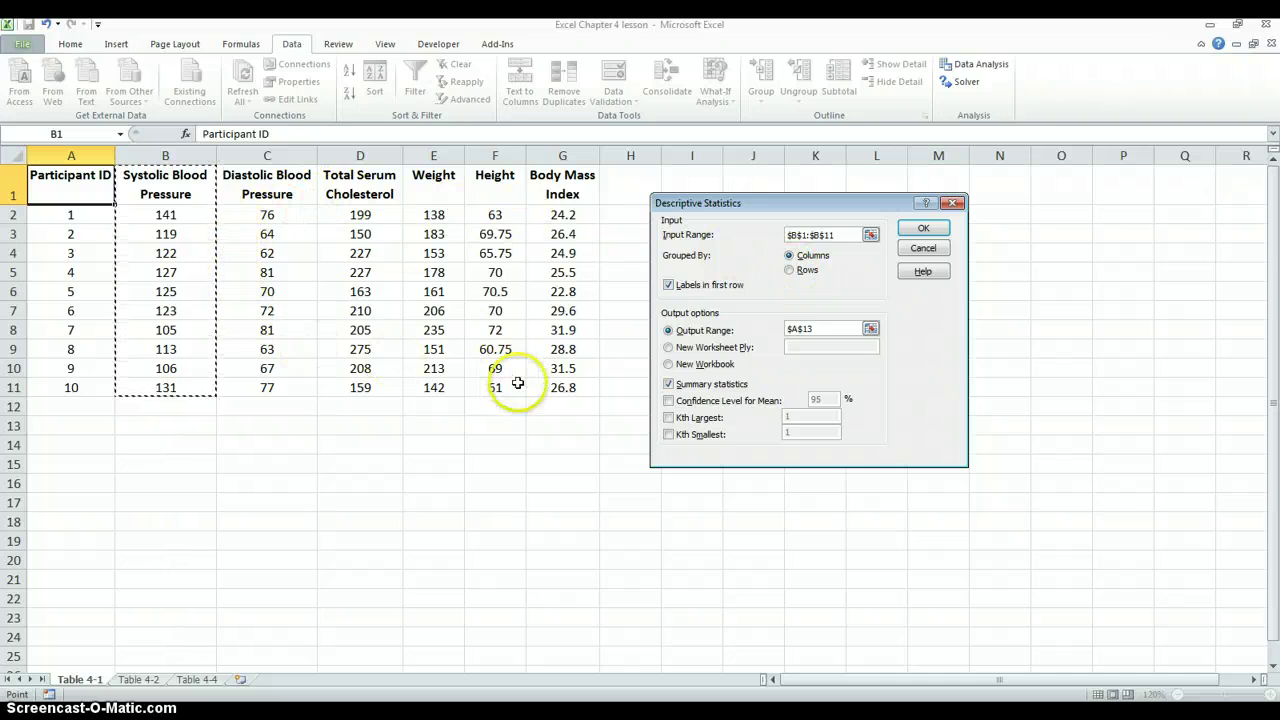
pyautogui.moveTo(199, 176); pyautogui.dragTo(542, 388)
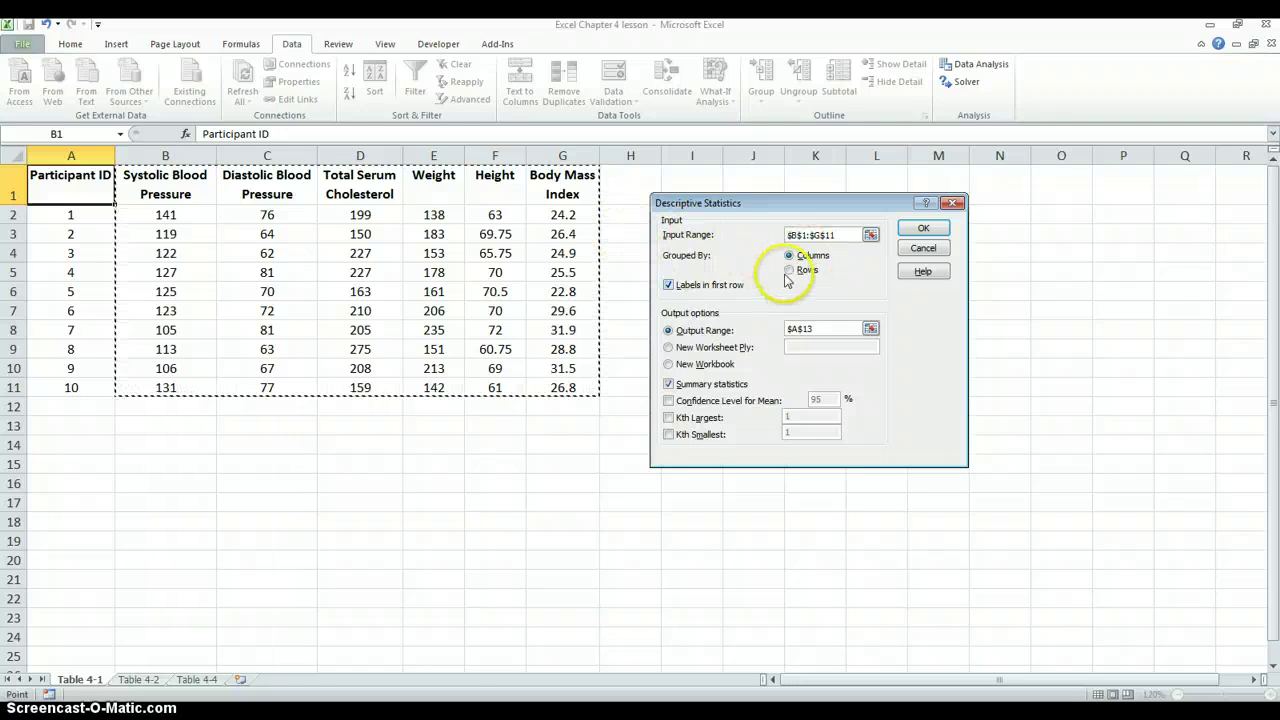
# Step: Set the output range to cell $A$13 and generate the summary statistics
pyautogui.click(668, 331)
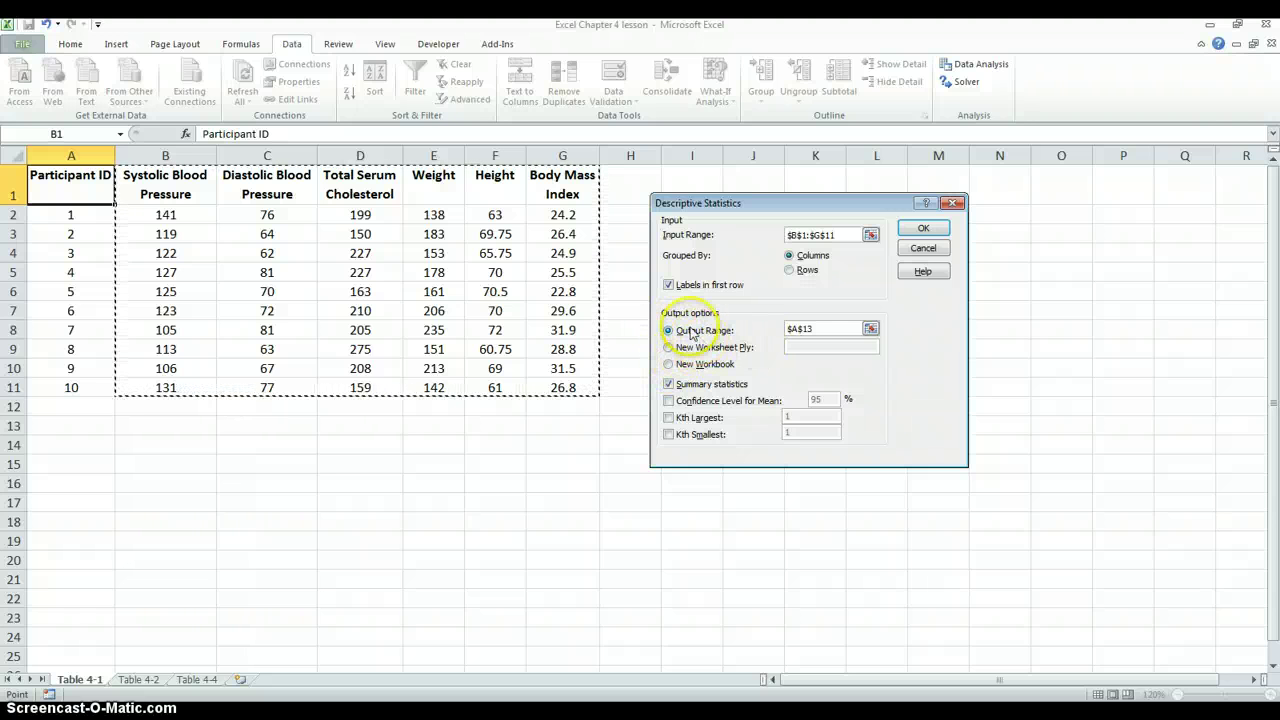
pyautogui.click(810, 329)
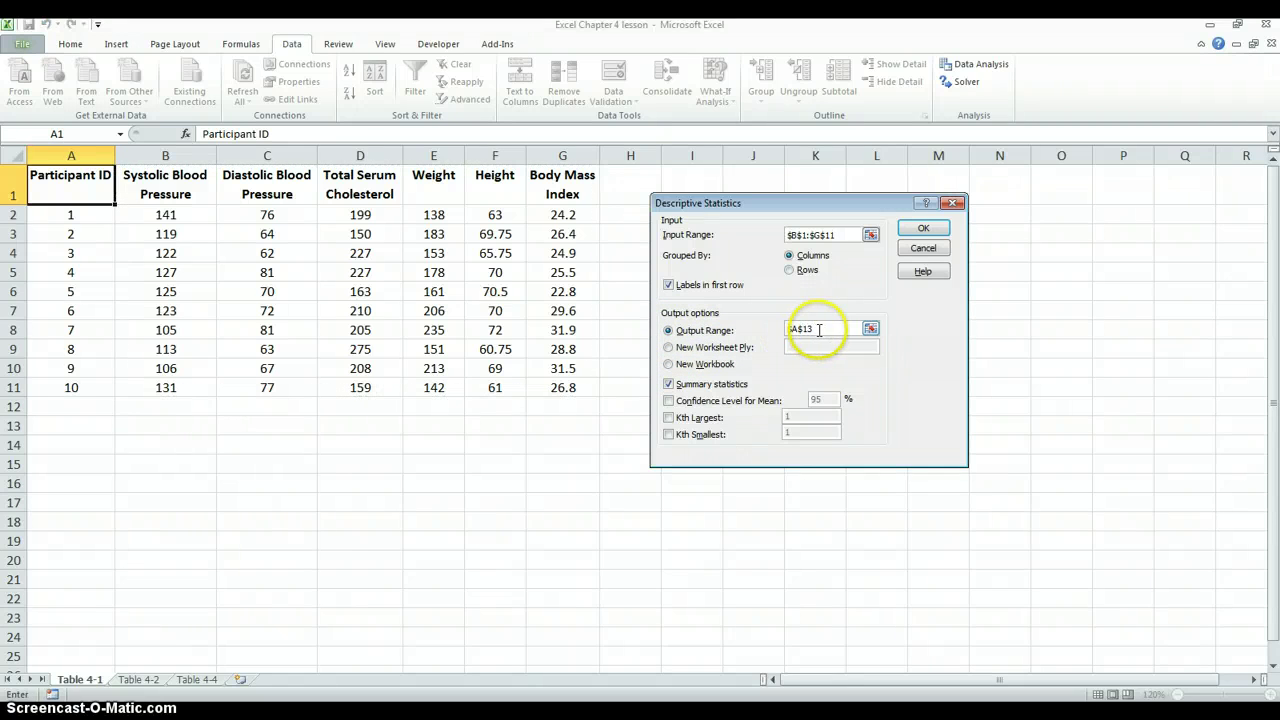
pyautogui.click(667, 330)
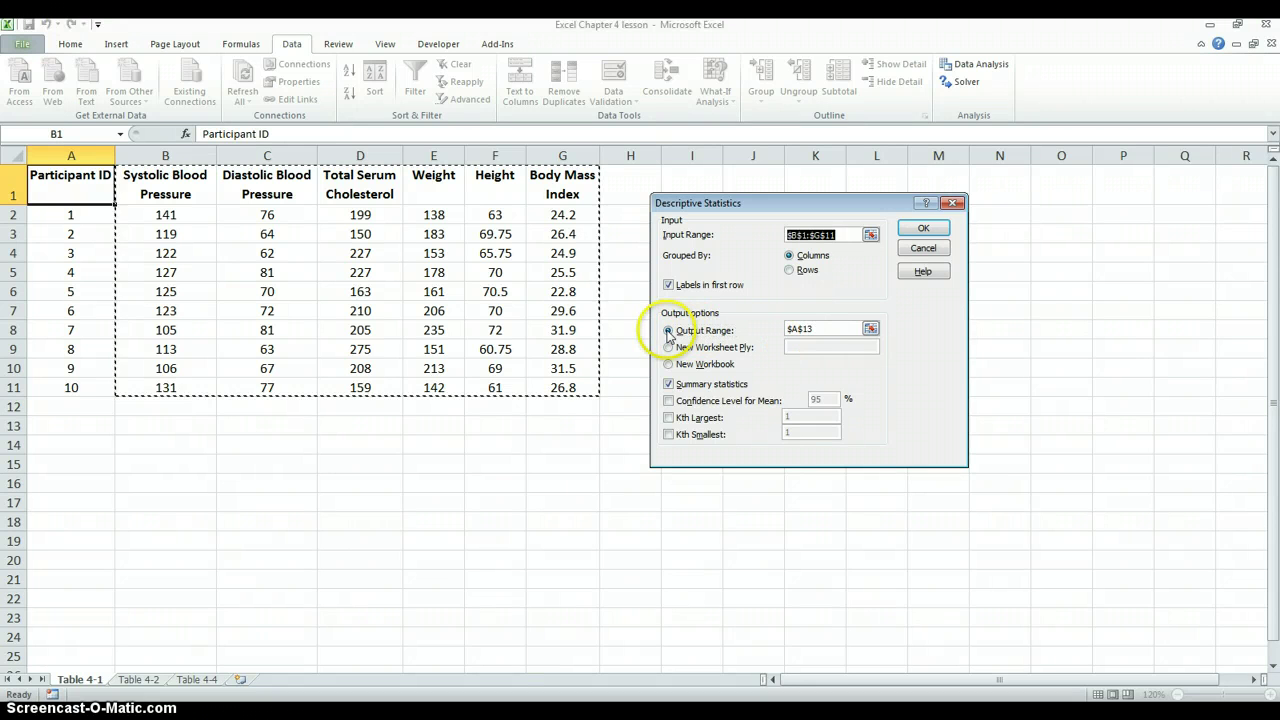
pyautogui.click(845, 331)
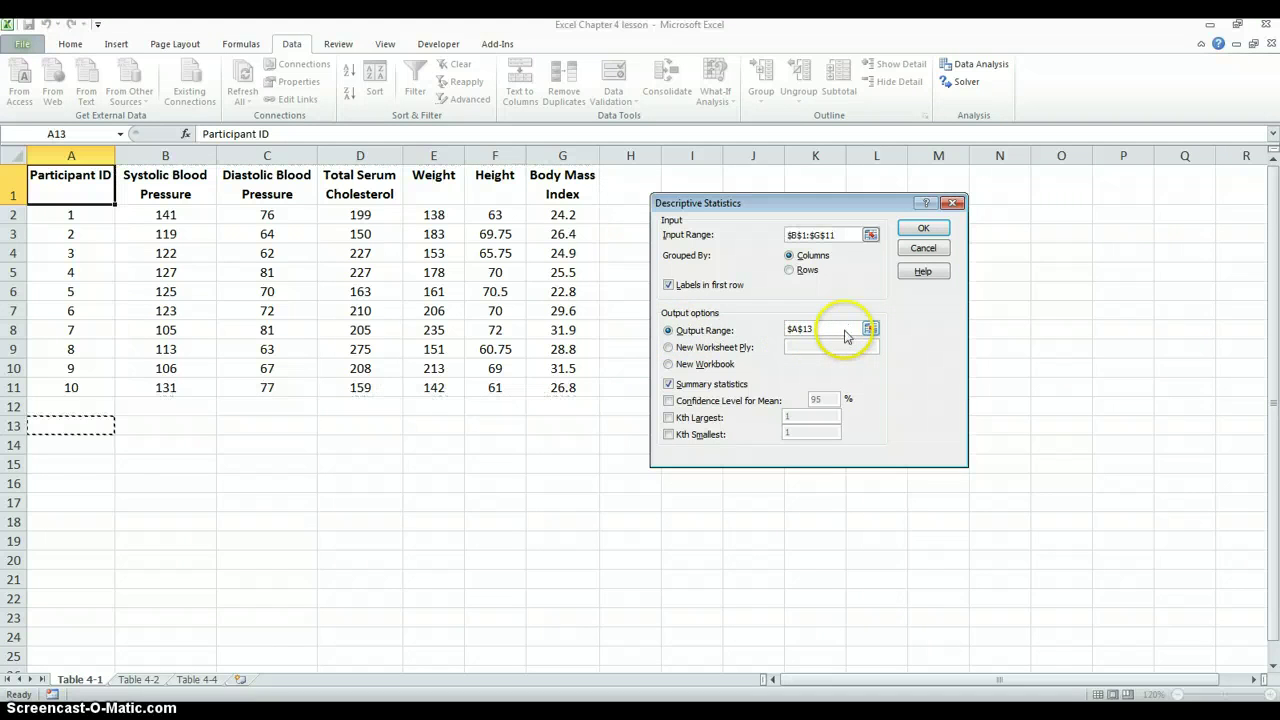
pyautogui.click(871, 329)
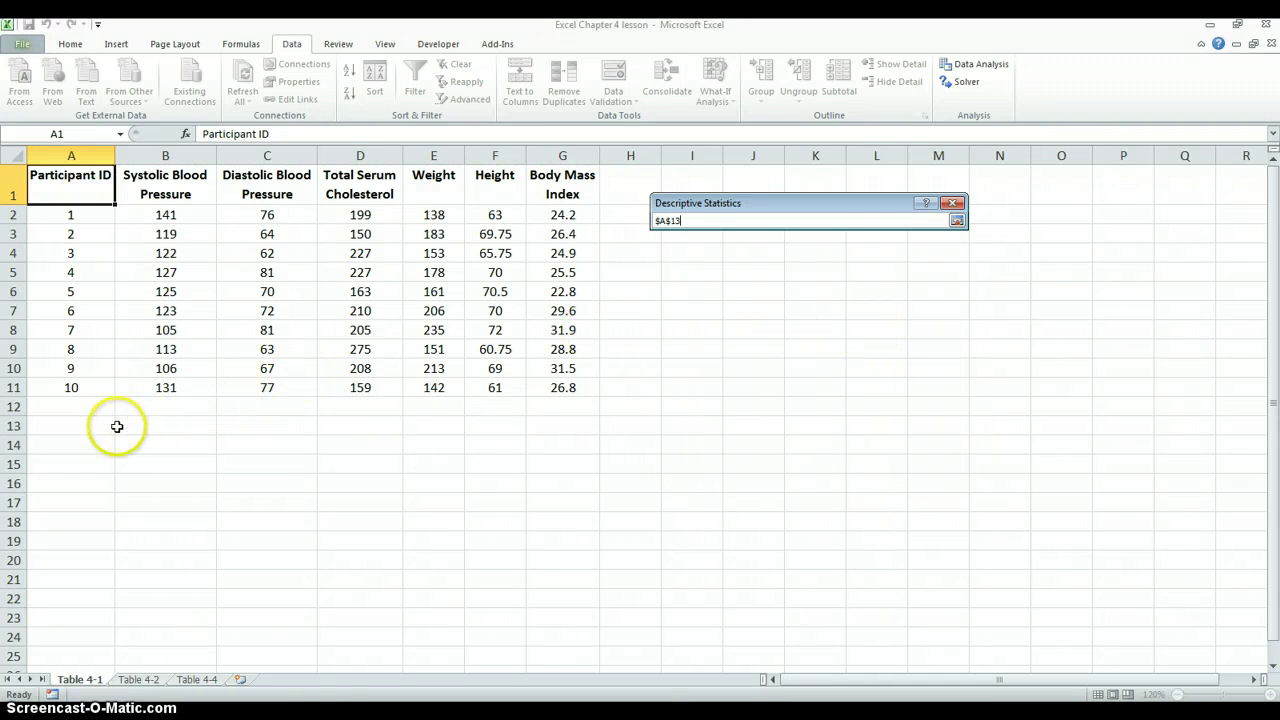
pyautogui.click(81, 422)
pyautogui.click(90, 423)
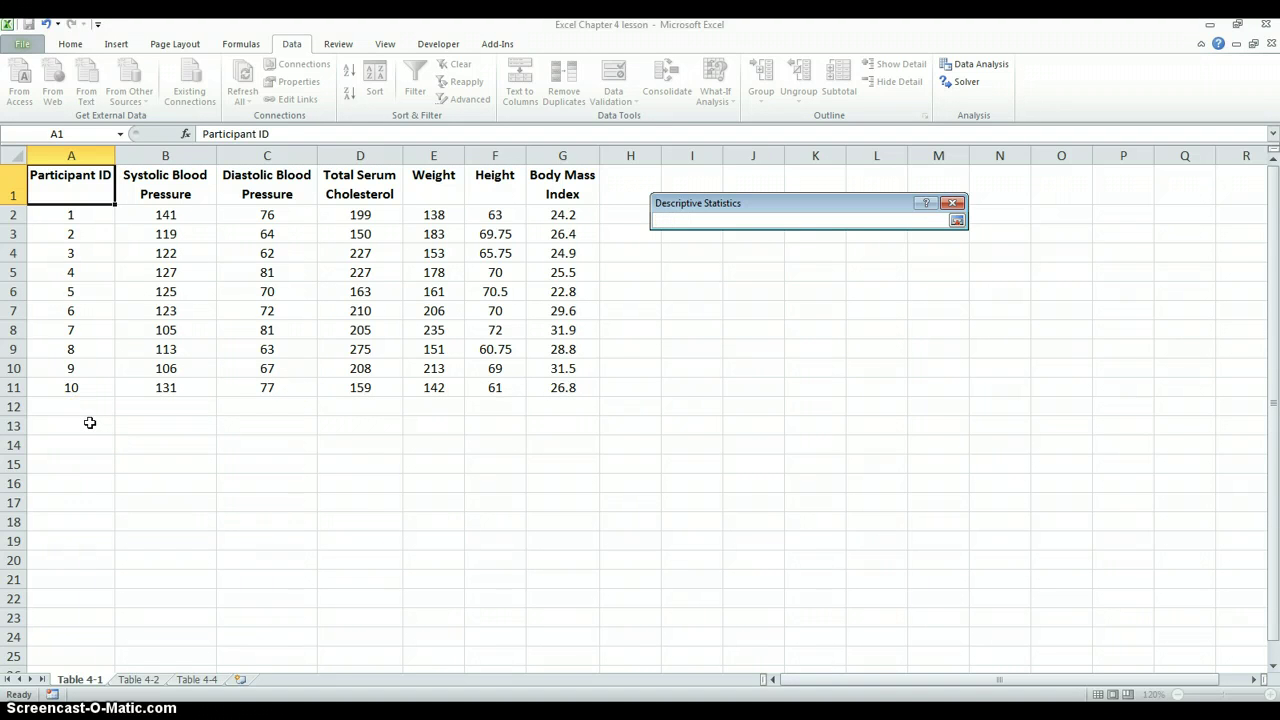
pyautogui.click(90, 423)
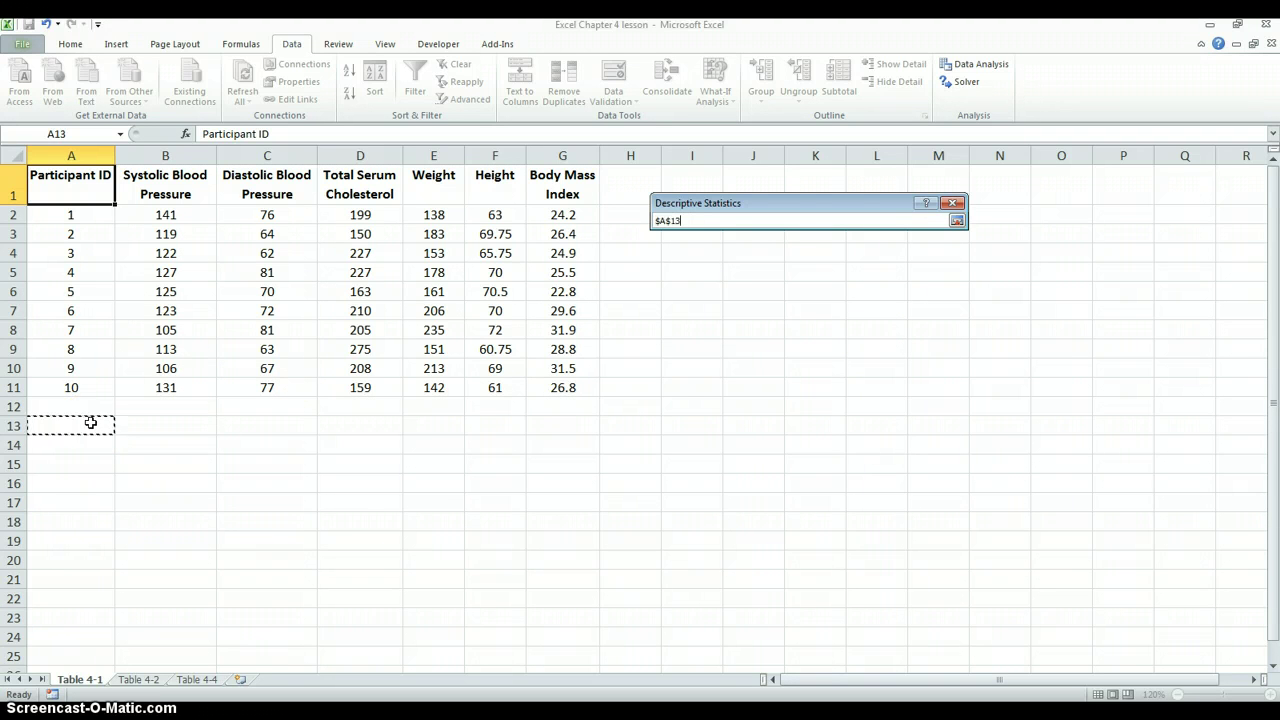
pyautogui.click(957, 221)
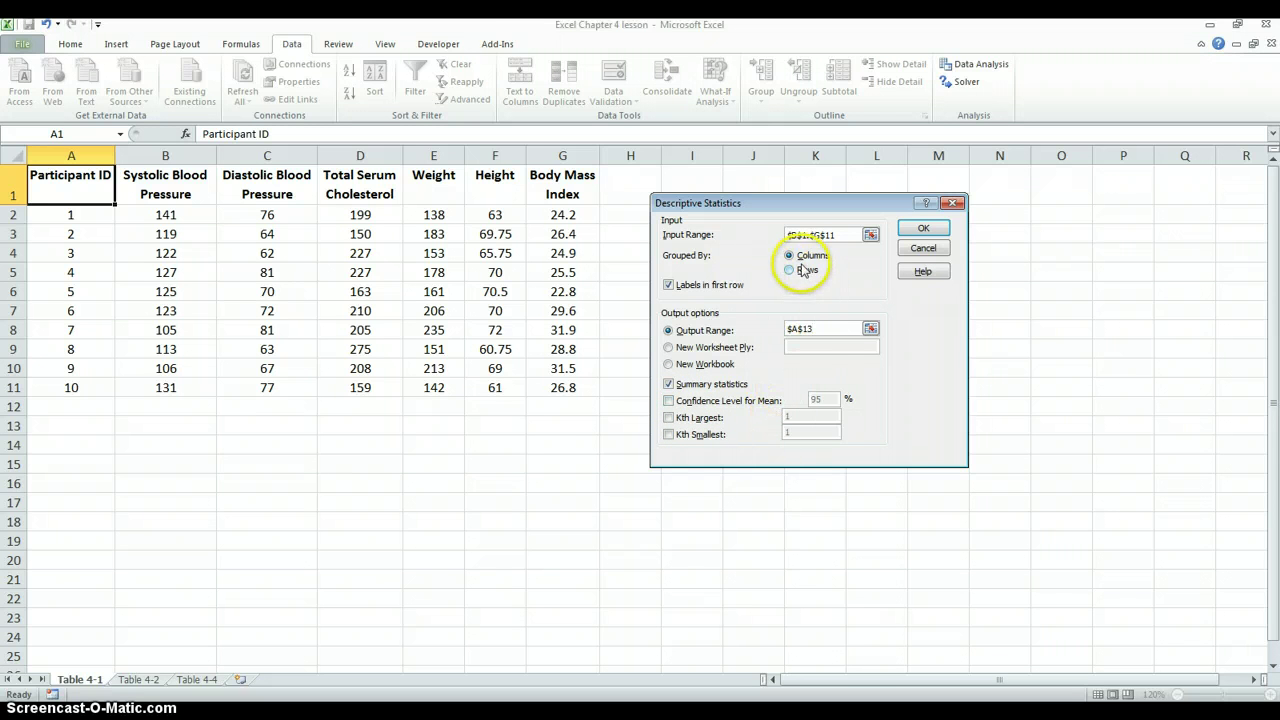
pyautogui.click(939, 235)
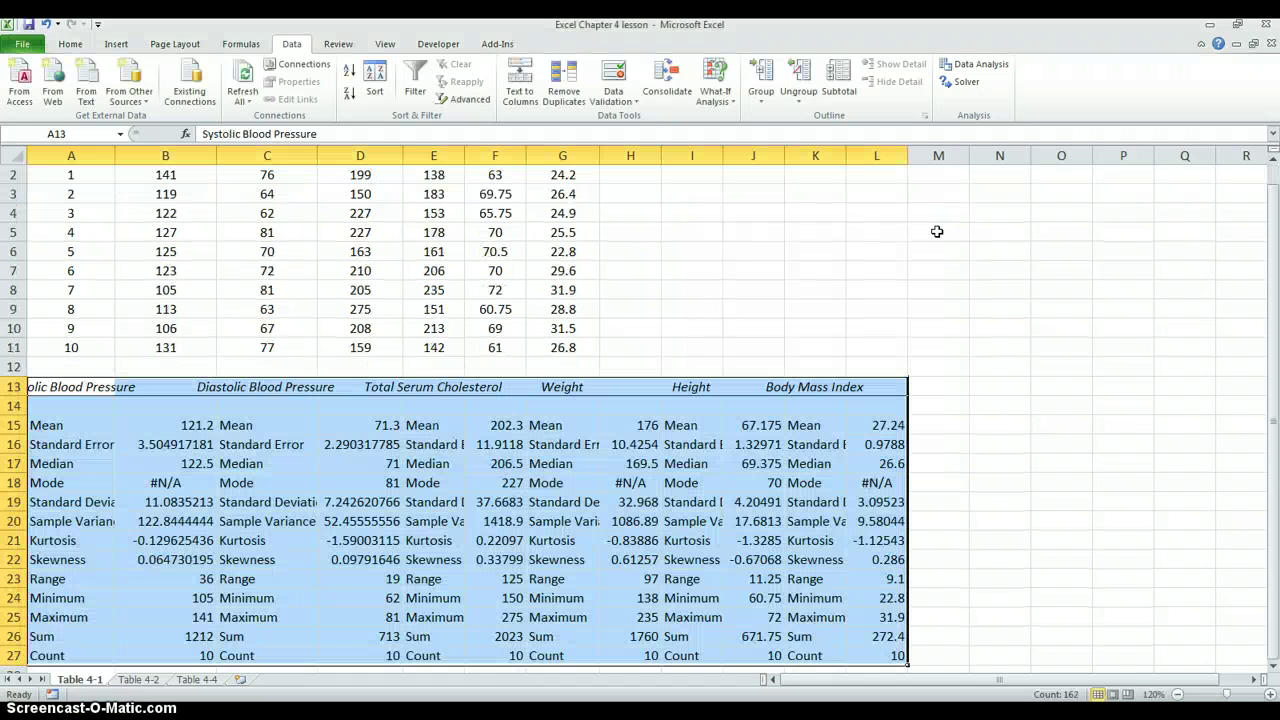
# Step: Autofit the widths of columns A through L to their contents
pyautogui.scroll(-2, 1010, 350)
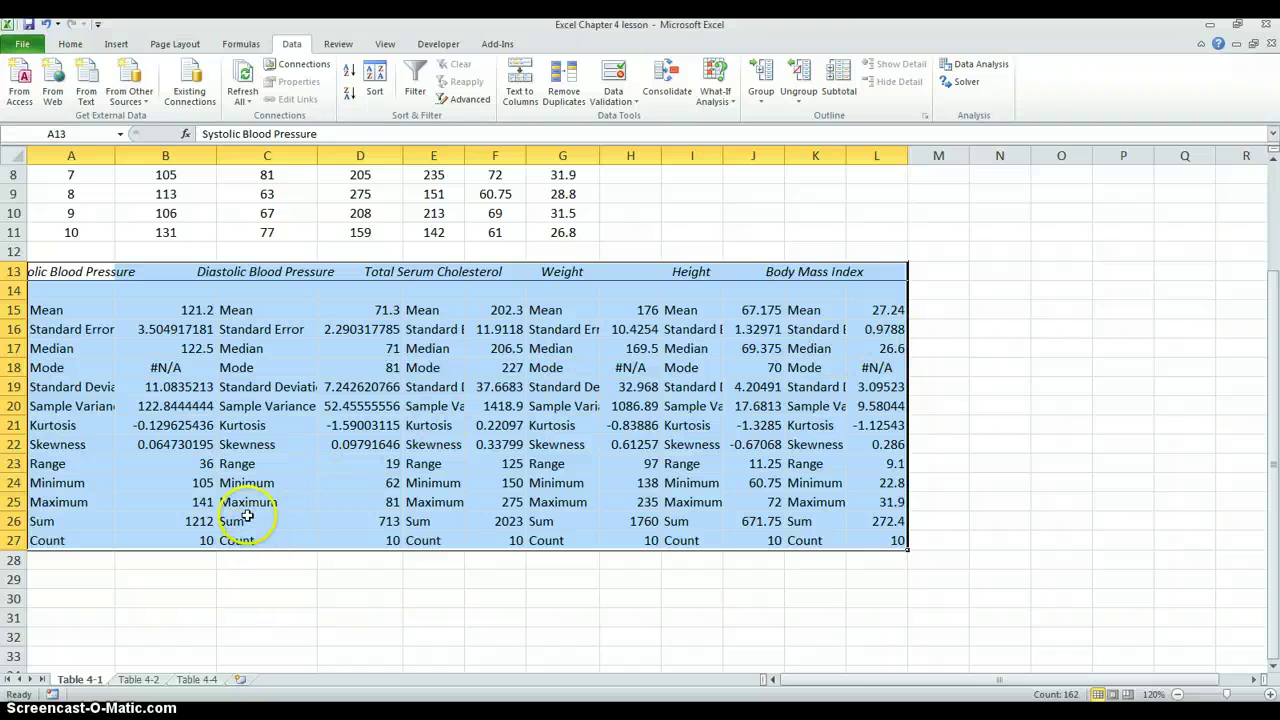
pyautogui.moveTo(71, 155); pyautogui.dragTo(852, 135)
pyautogui.doubleClick(782, 155)
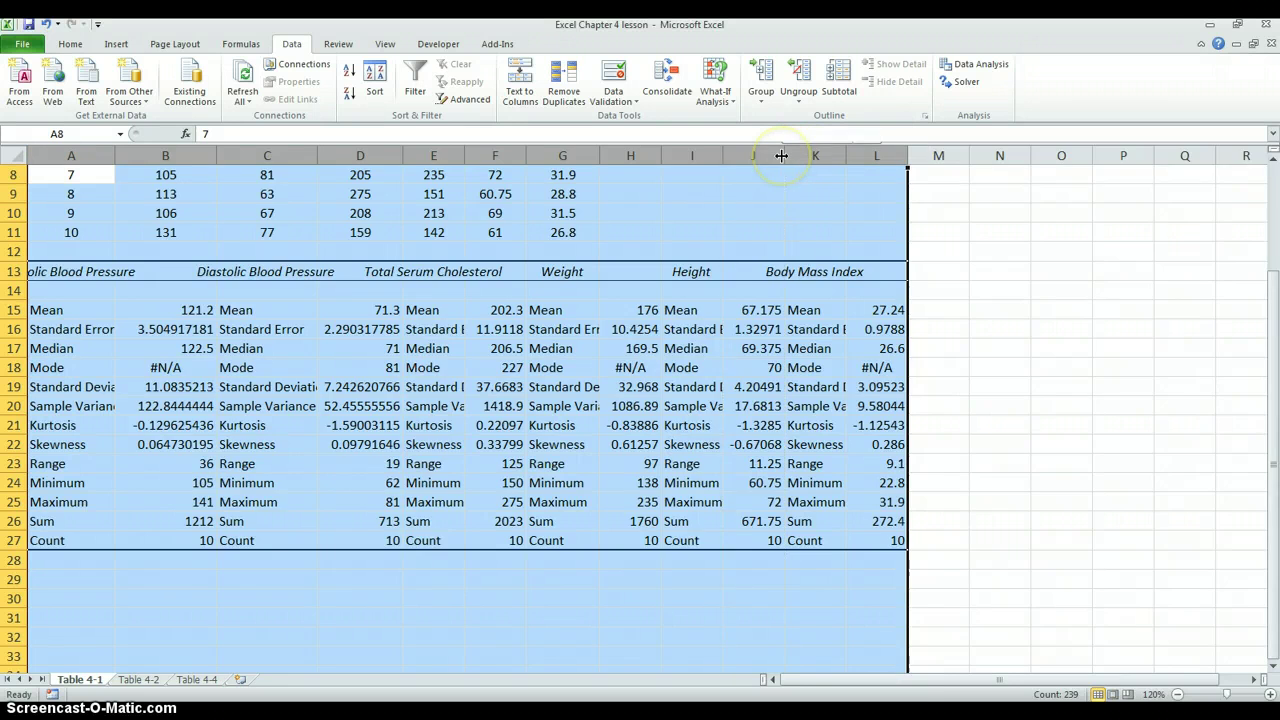
pyautogui.scroll(3, 540, 360)
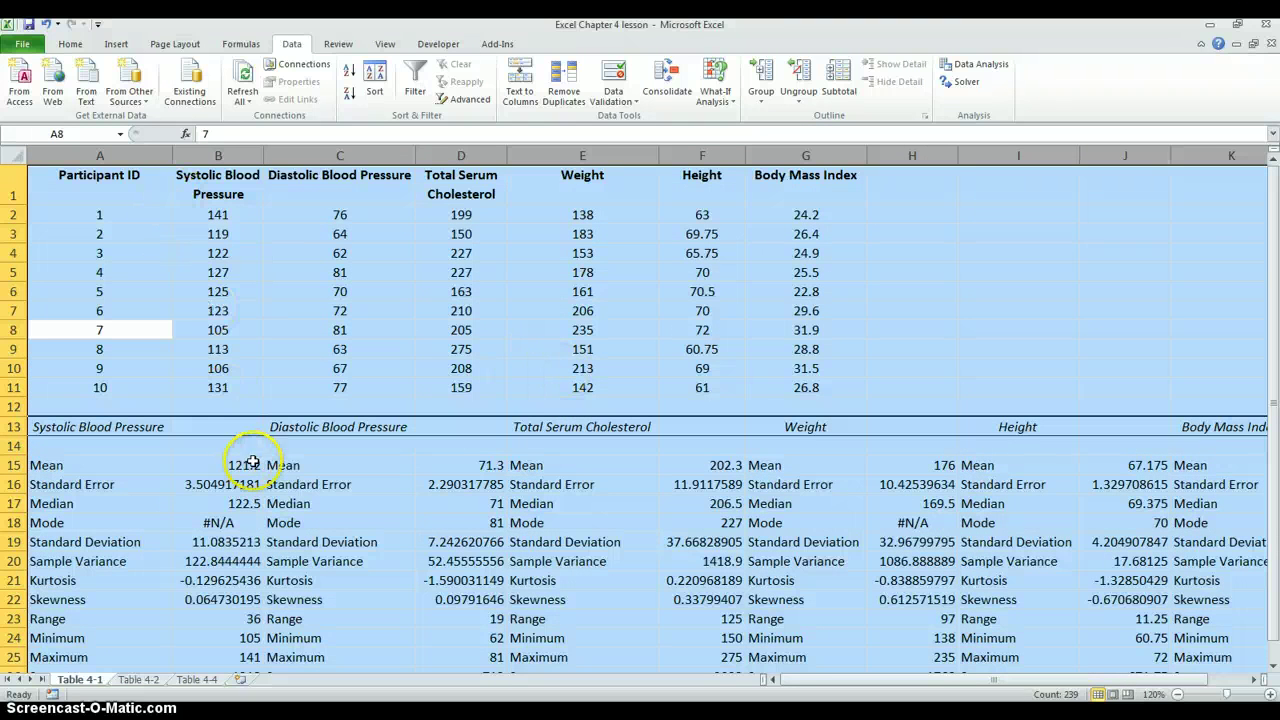
# Step: Examine the Systolic Blood Pressure statistics one by one, from the mean and standard error down to the sum and count
pyautogui.click(190, 452)
pyautogui.scroll(-1, 140, 400)
pyautogui.moveTo(155, 352); pyautogui.dragTo(217, 613)
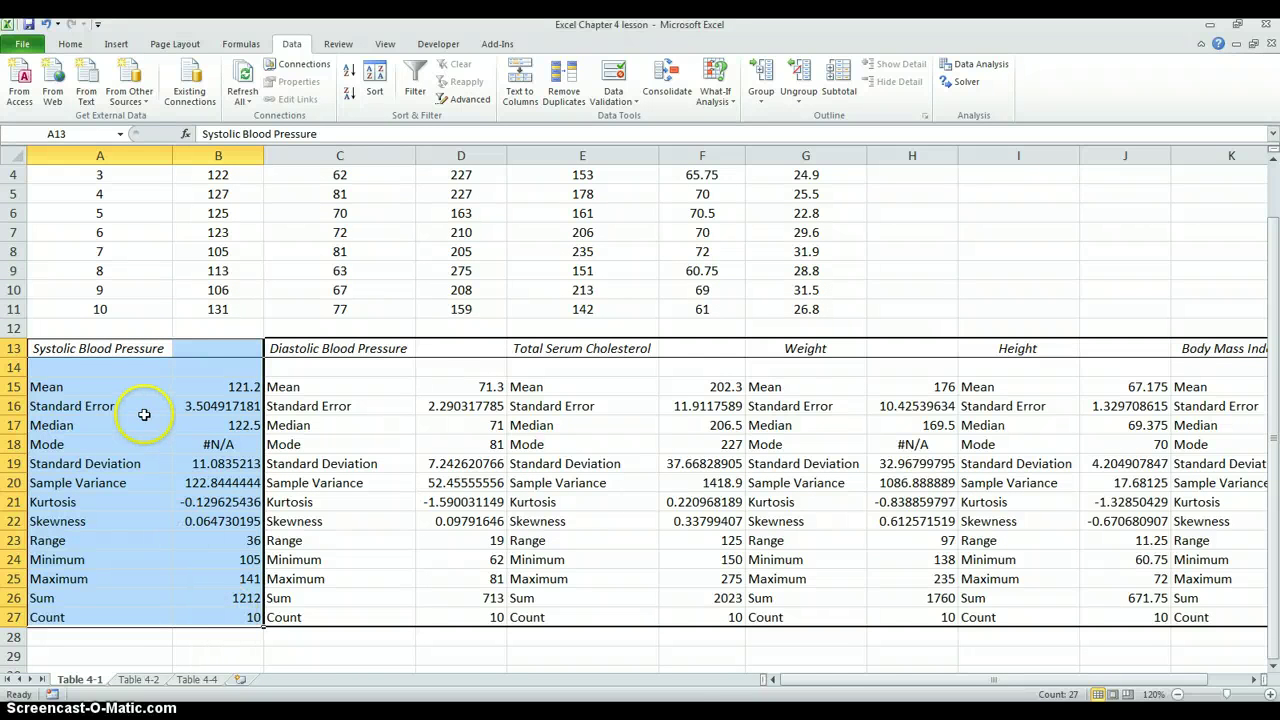
pyautogui.click(193, 392)
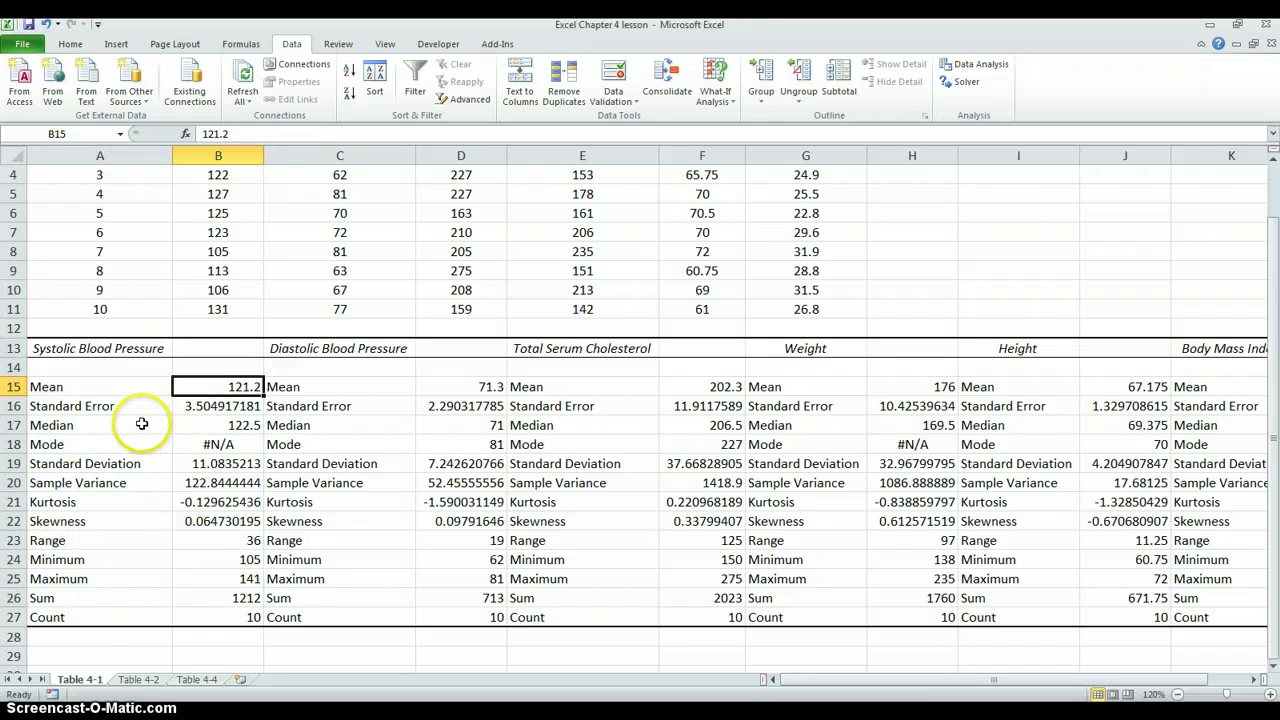
pyautogui.click(199, 409)
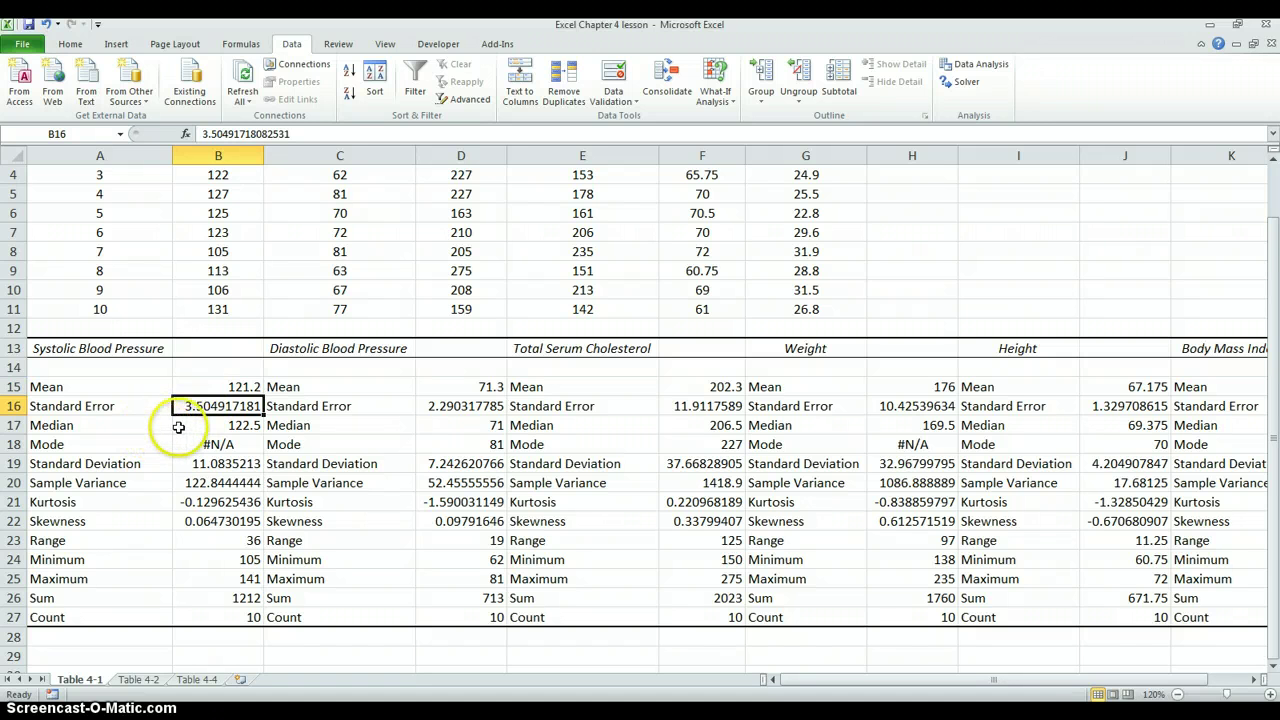
pyautogui.click(188, 427)
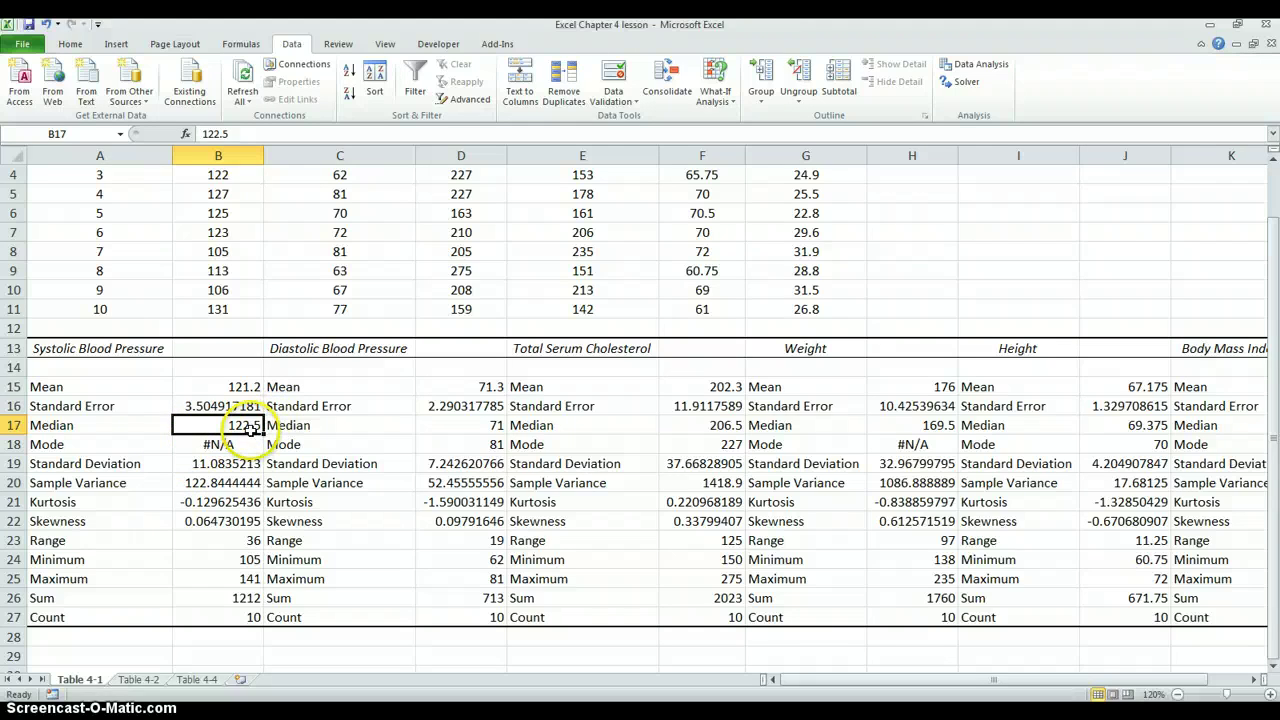
pyautogui.click(205, 445)
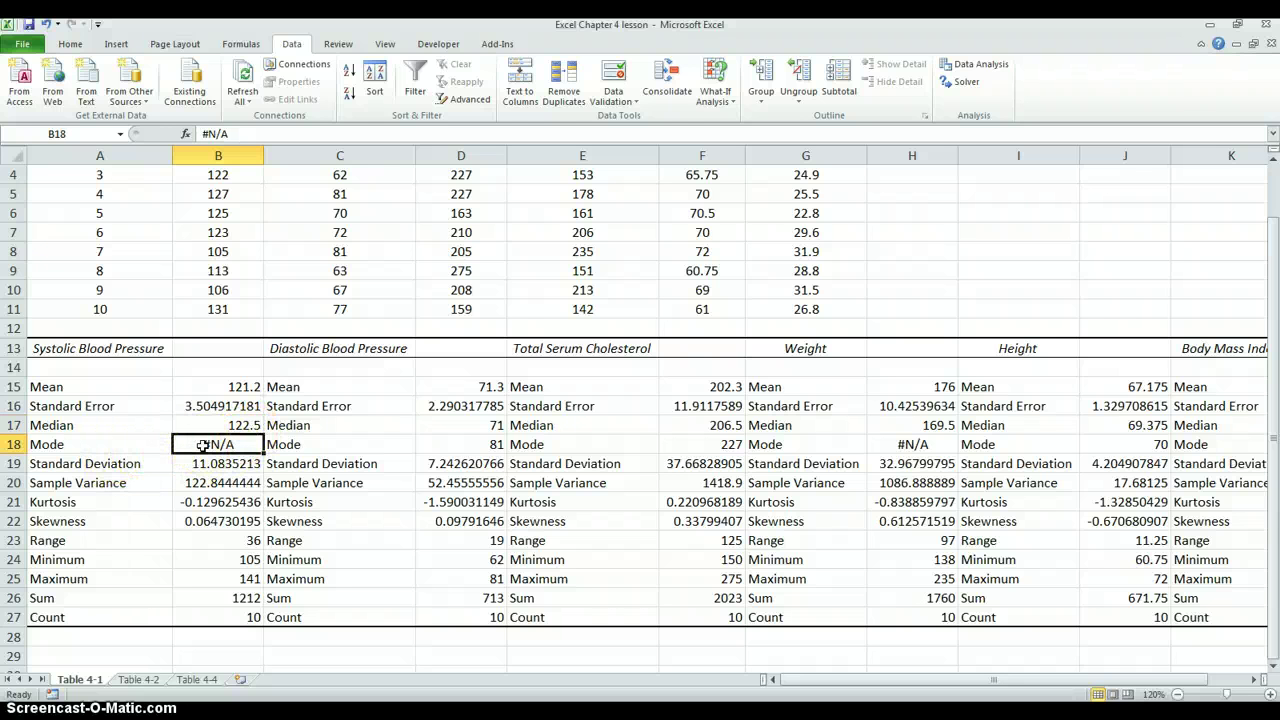
pyautogui.click(187, 453)
pyautogui.click(245, 447)
pyautogui.click(237, 463)
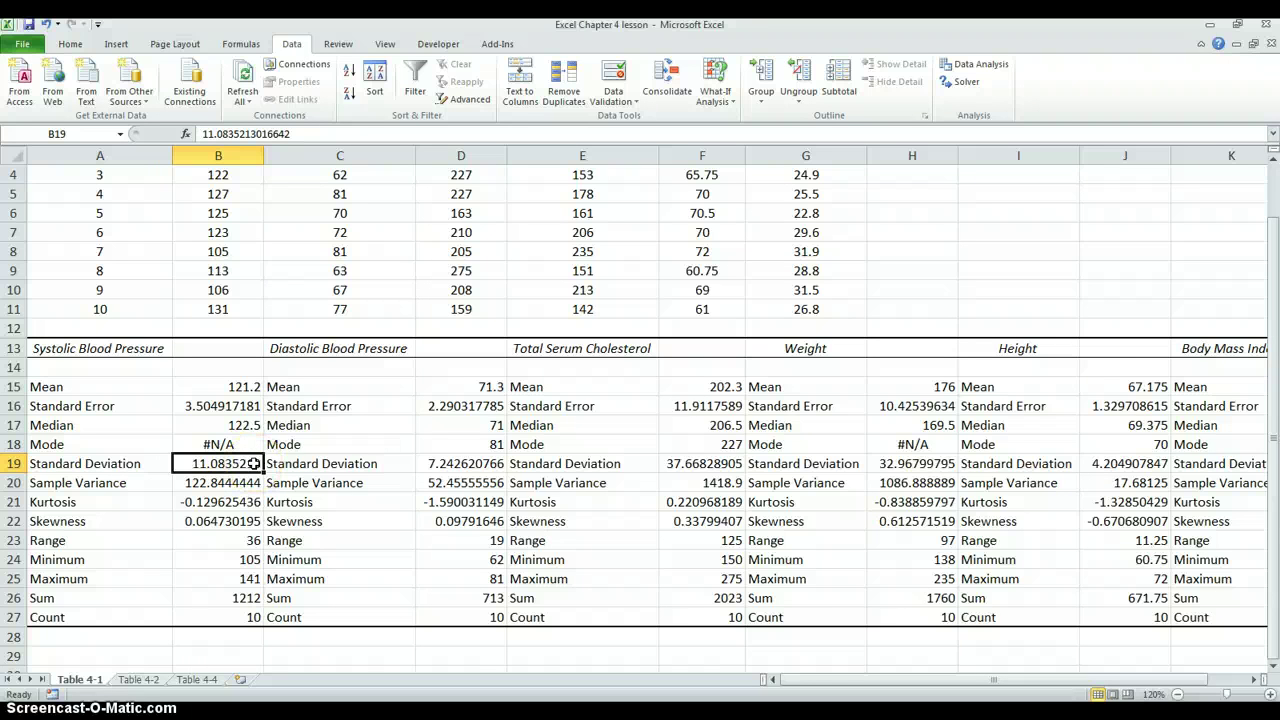
pyautogui.click(252, 482)
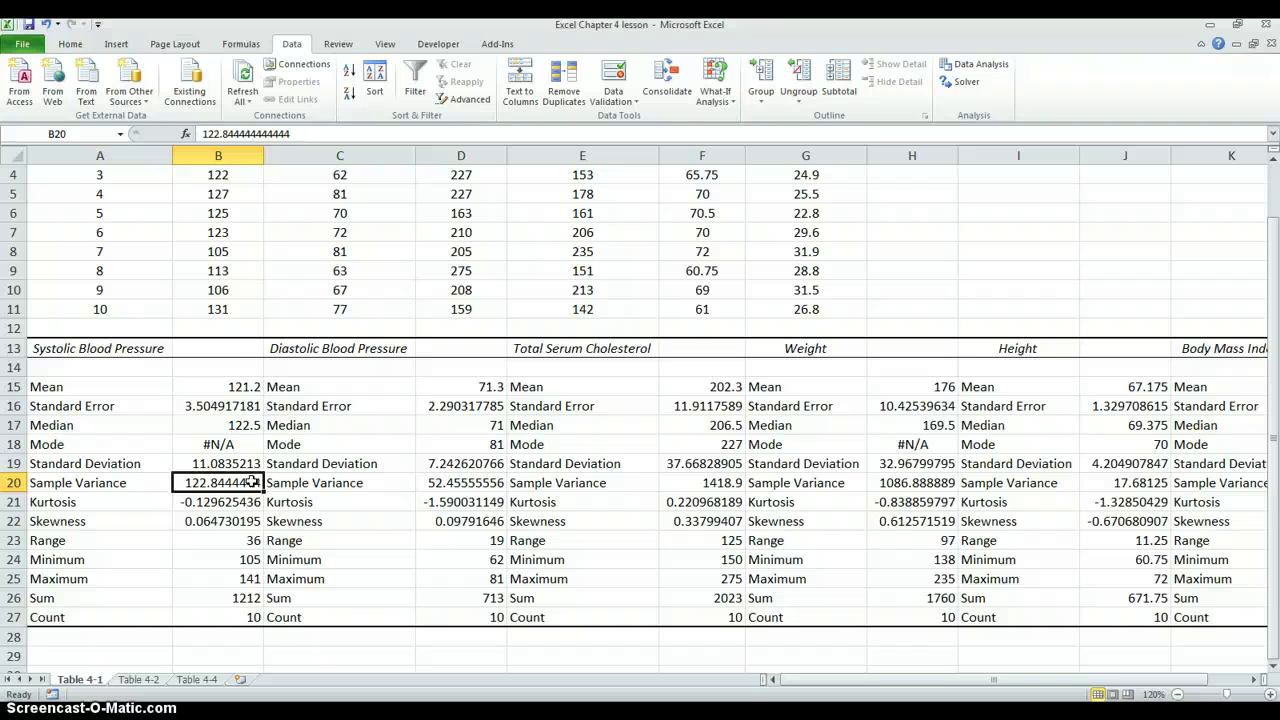
pyautogui.moveTo(228, 497); pyautogui.dragTo(228, 521)
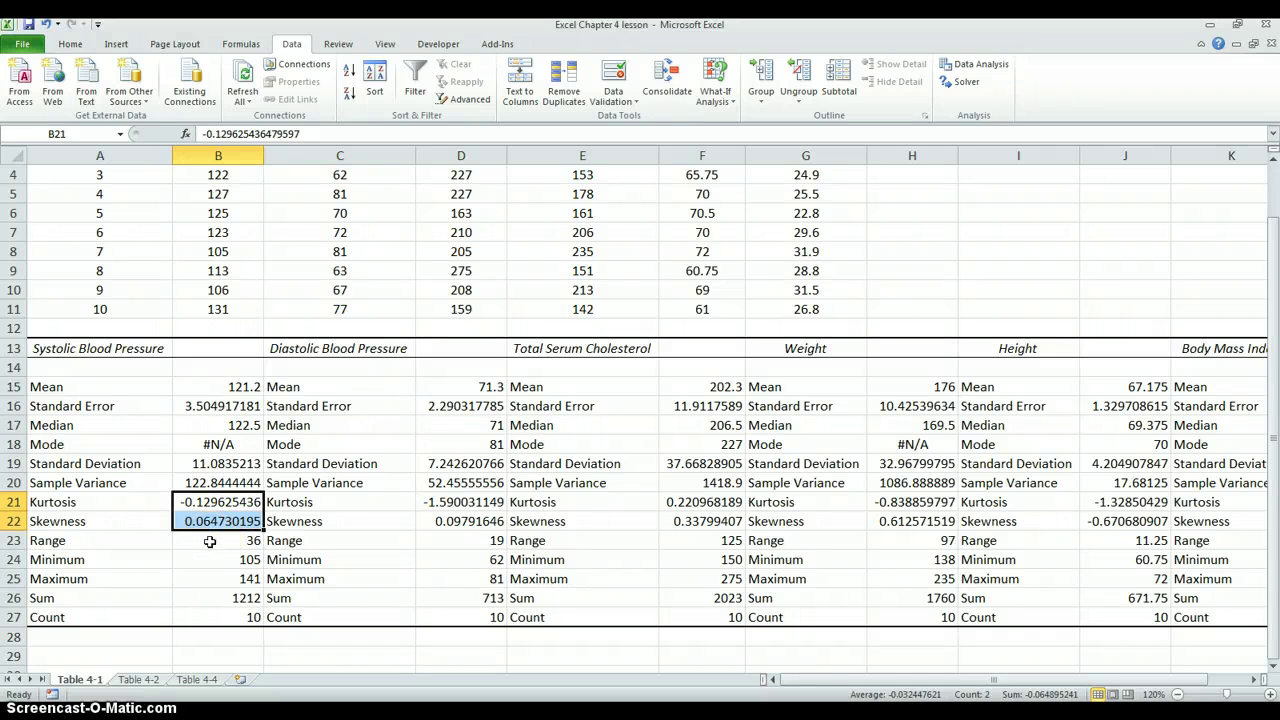
pyautogui.click(210, 541)
pyautogui.click(220, 545)
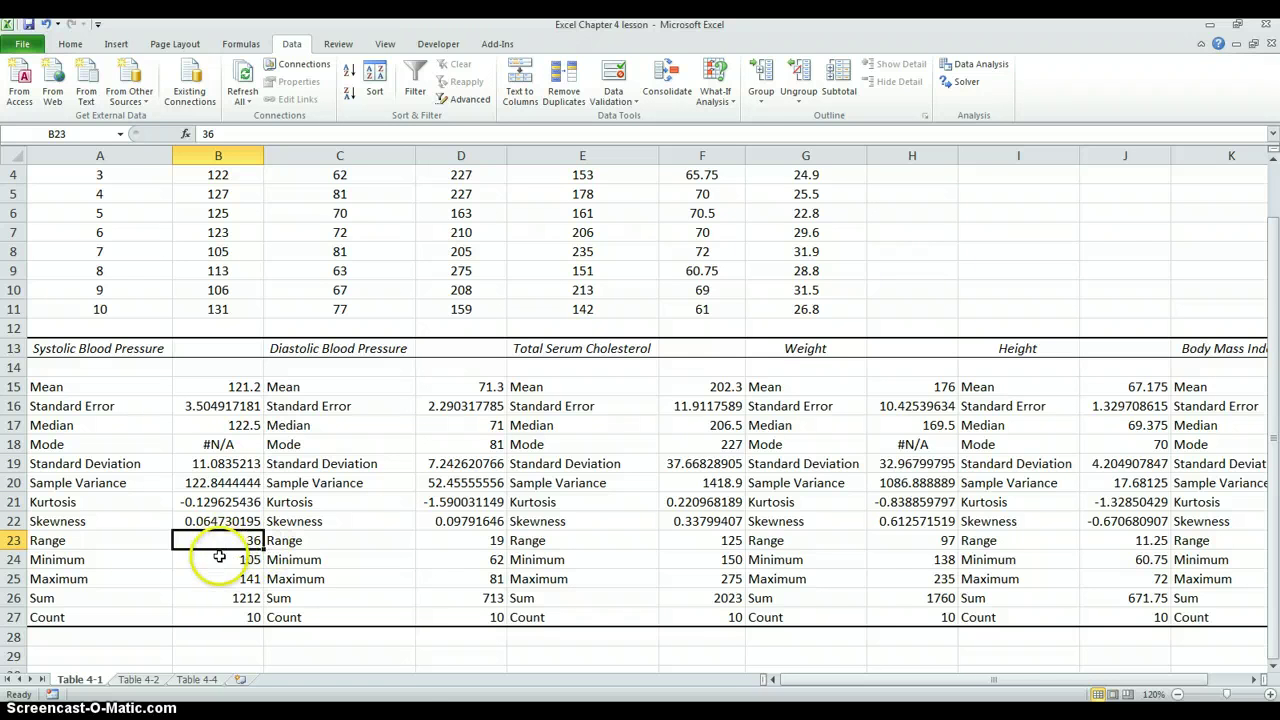
pyautogui.moveTo(223, 562); pyautogui.dragTo(223, 575)
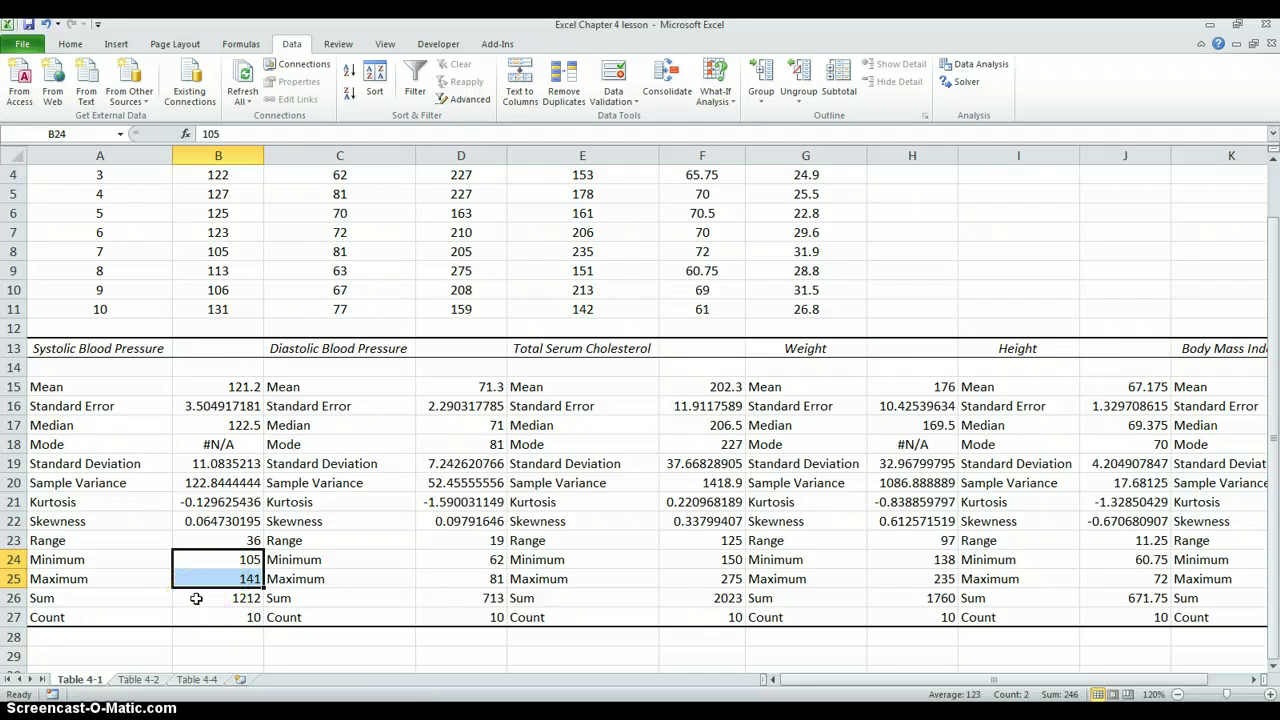
pyautogui.click(196, 598)
pyautogui.click(197, 602)
pyautogui.click(202, 614)
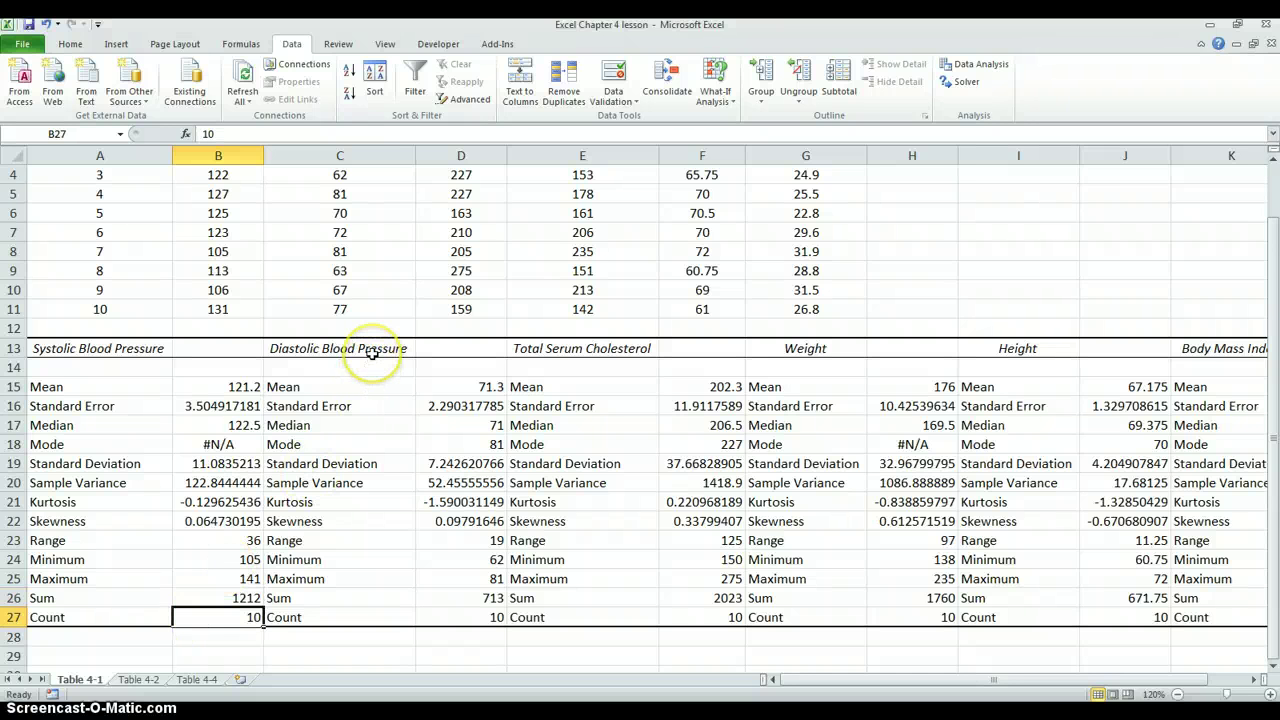
# Step: Look over the Diastolic Blood Pressure and Total Serum Cholesterol statistics, and consult the formula descriptions on the Table 4-2 sheet
pyautogui.moveTo(366, 352); pyautogui.dragTo(466, 610)
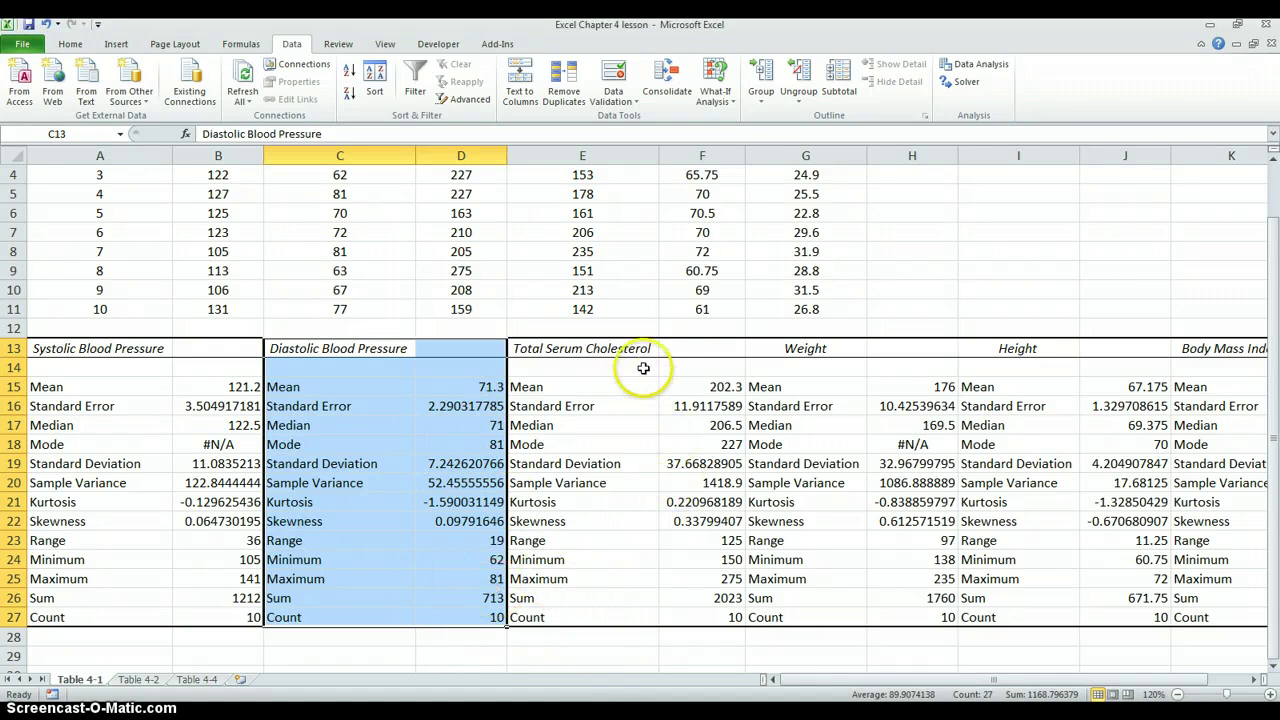
pyautogui.moveTo(627, 348); pyautogui.dragTo(699, 612)
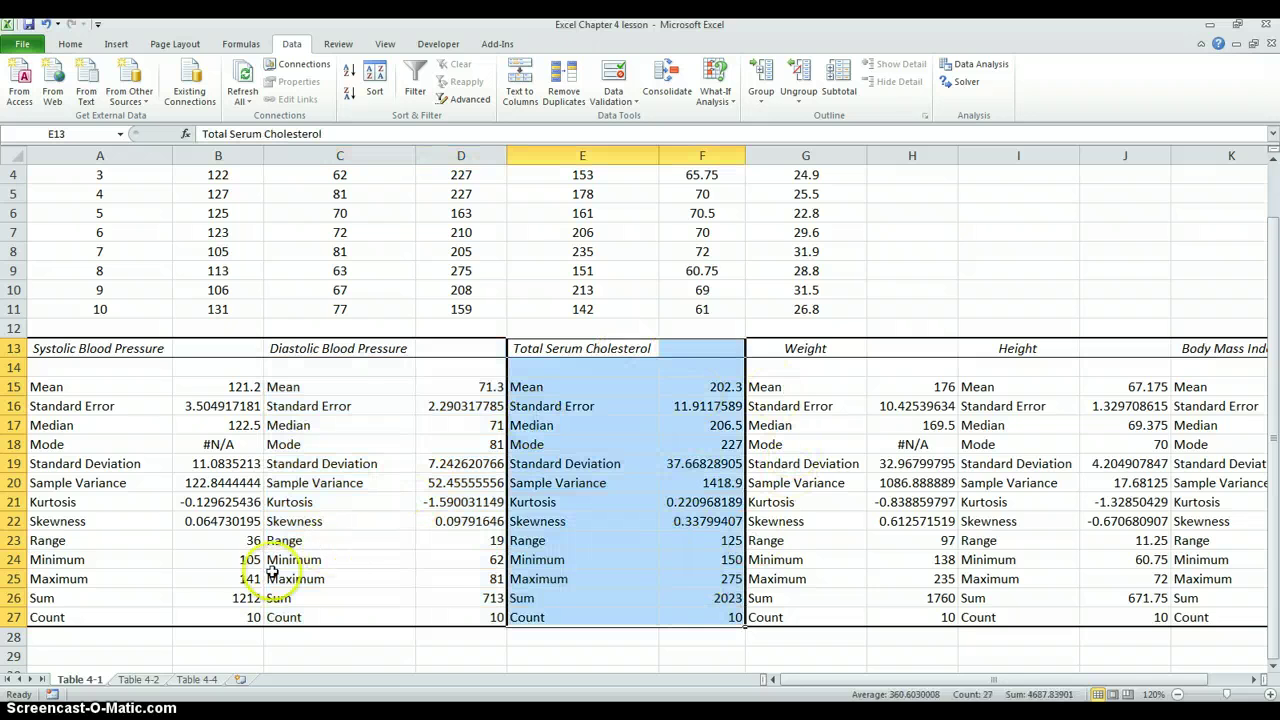
pyautogui.click(140, 679)
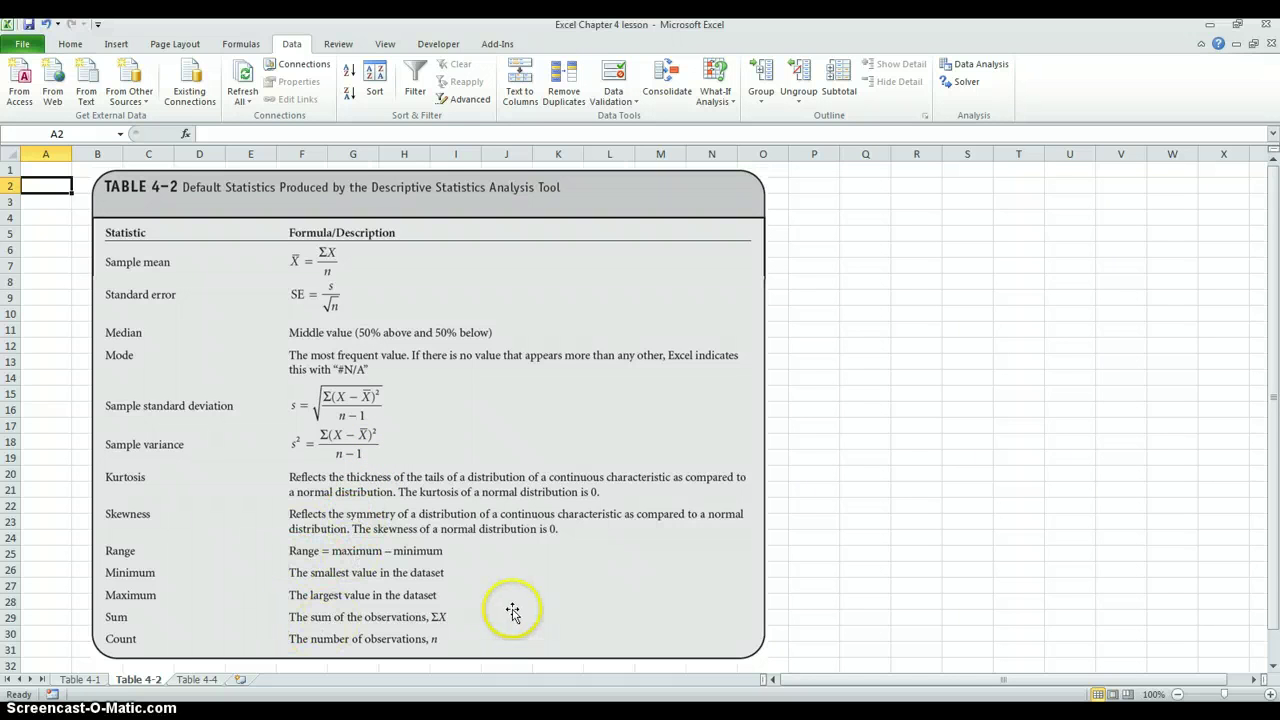
pyautogui.click(77, 680)
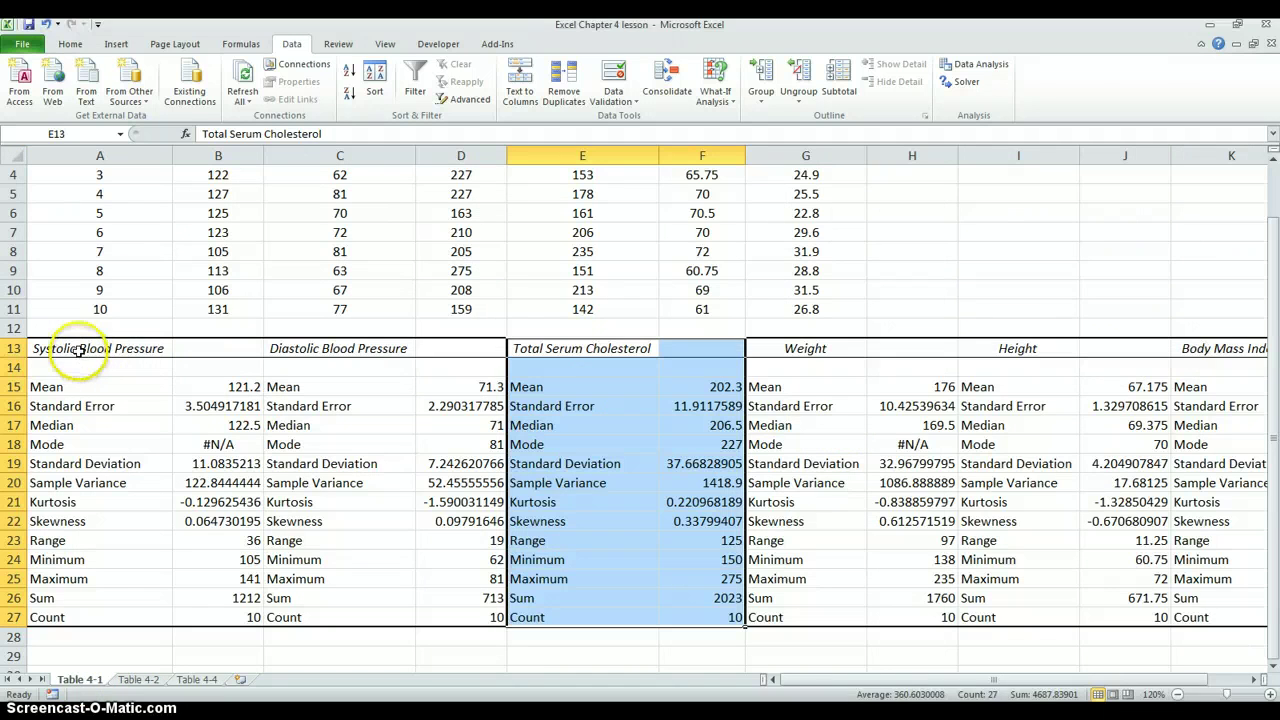
# Step: Undo the column autofit and clear the statistics output from A13:L27 below the participant data
pyautogui.click(45, 24)
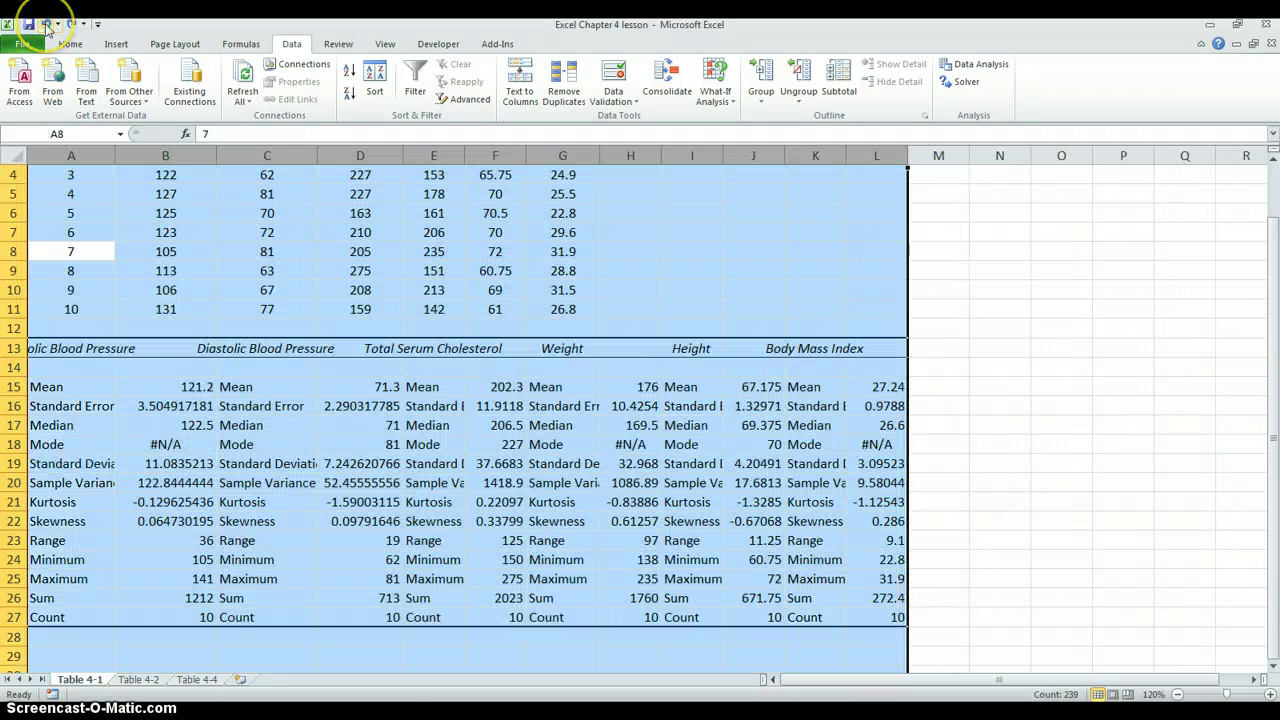
pyautogui.moveTo(100, 347); pyautogui.dragTo(845, 615)
pyautogui.press('Delete')
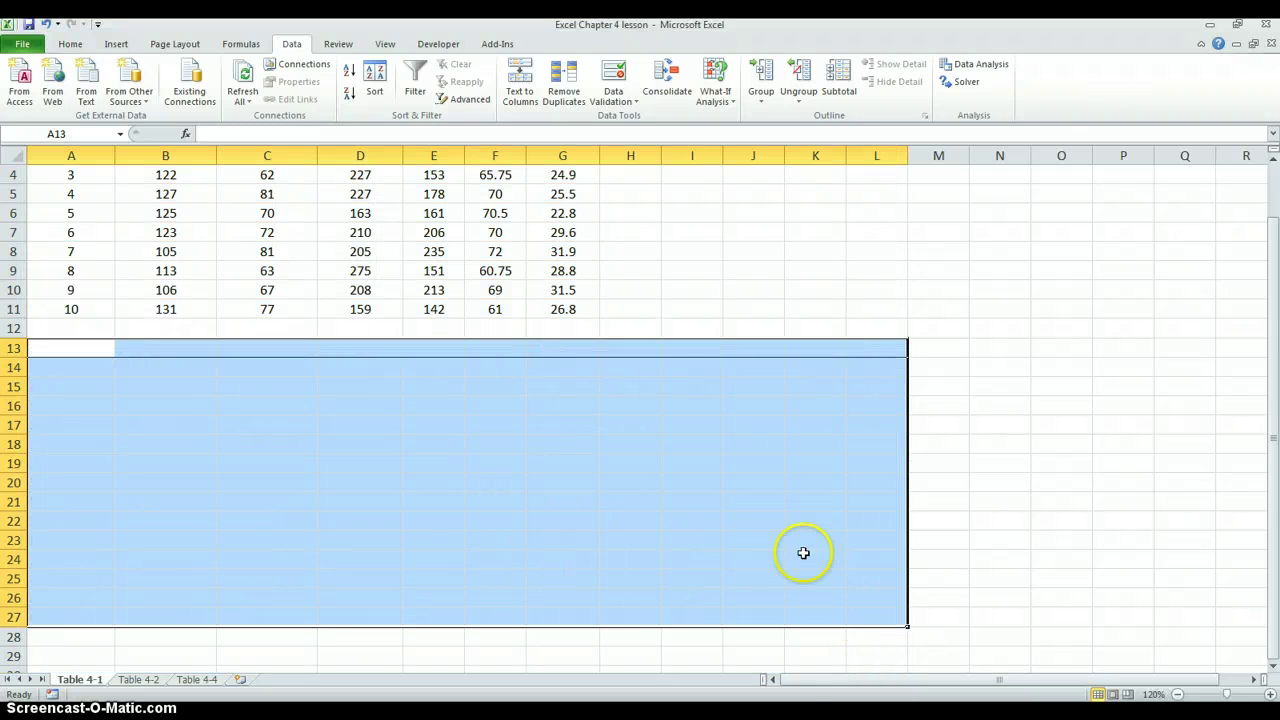
pyautogui.scroll(1, 669, 463)
pyautogui.click(666, 369)
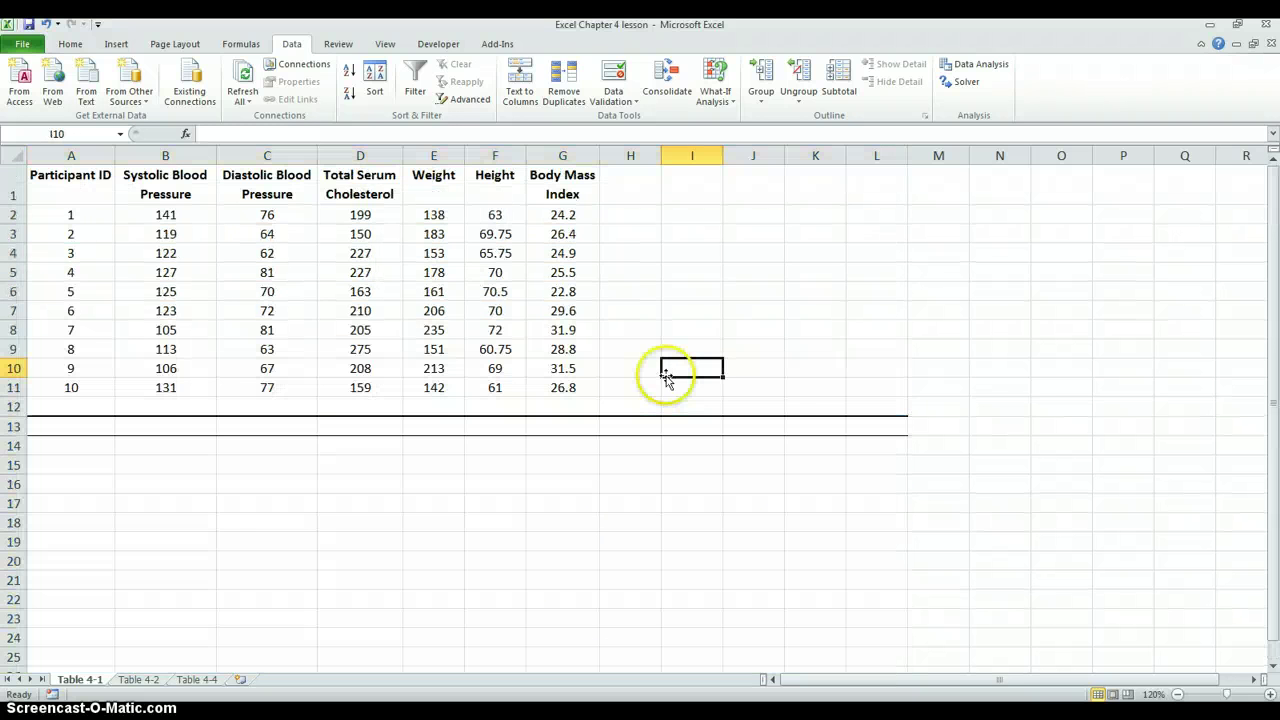
# Step: Delete row 13, which holds the leftover border lines below the participant data
pyautogui.rightClick(14, 426)
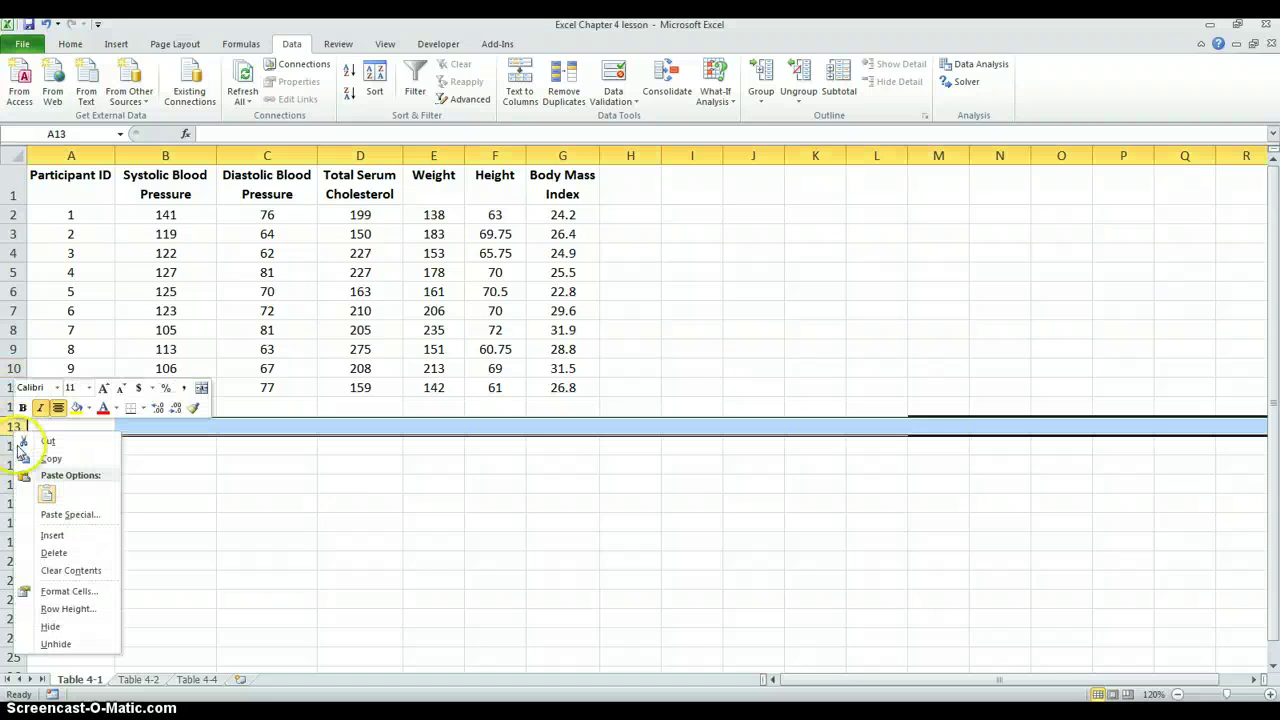
pyautogui.click(54, 552)
pyautogui.click(287, 519)
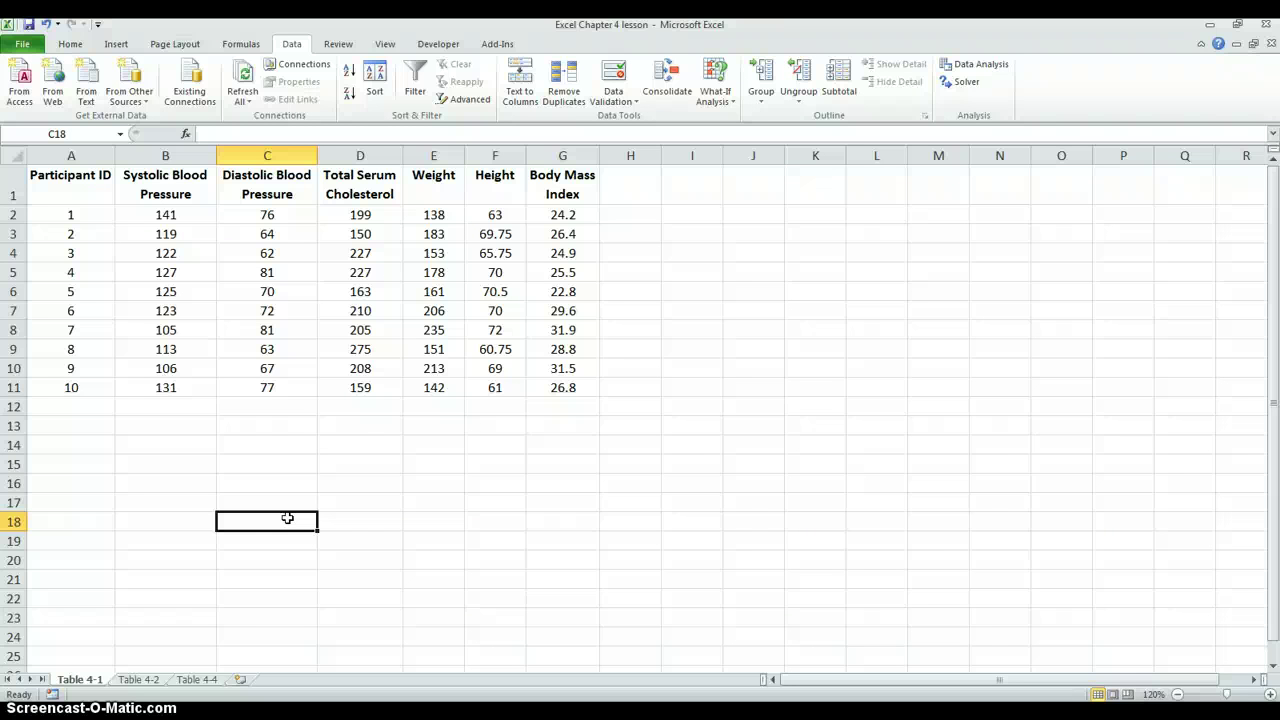
# Step: Calculate the mean Systolic Blood Pressure in B13 with the AVERAGE function over B2:B11
pyautogui.click(162, 428)
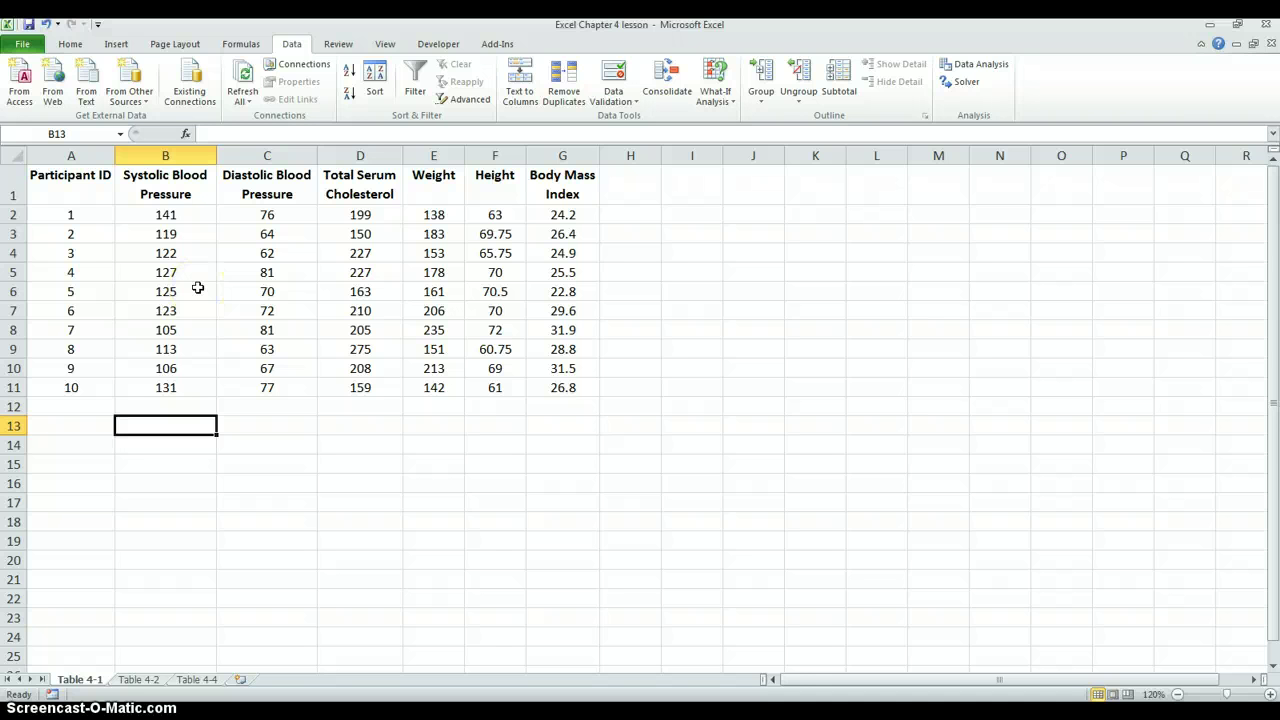
pyautogui.write('=ave')
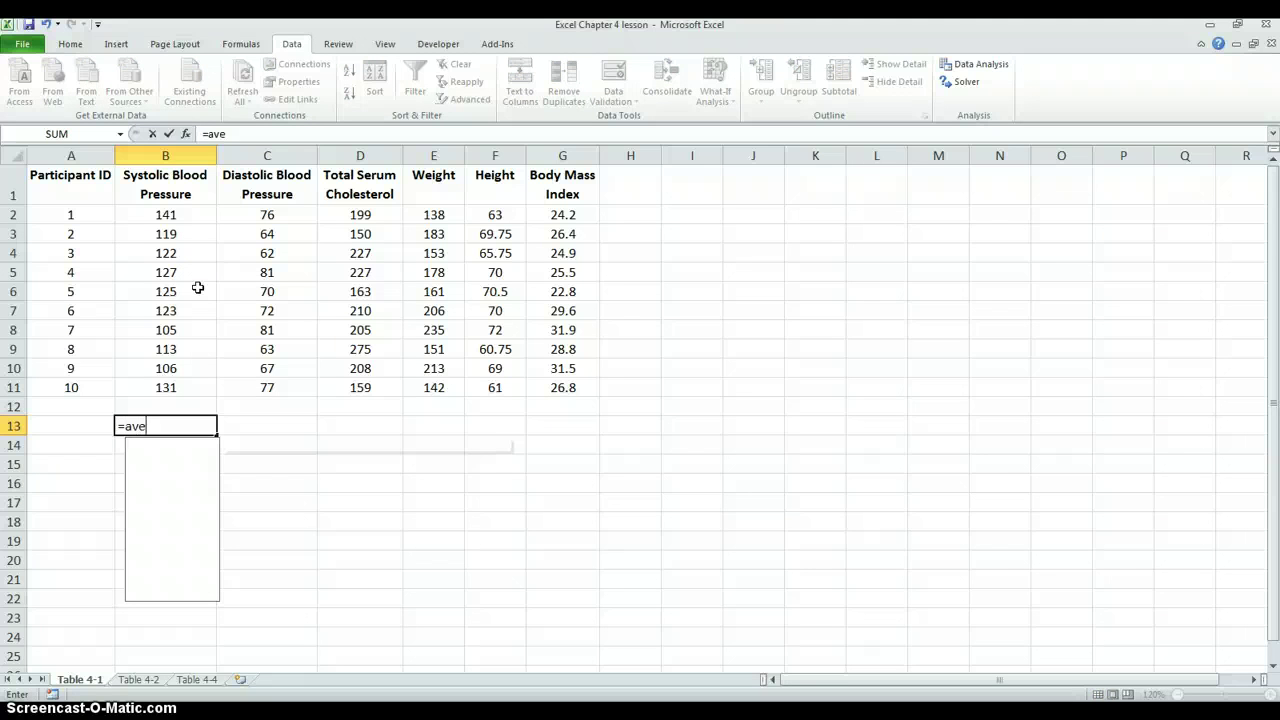
pyautogui.write('rage(')
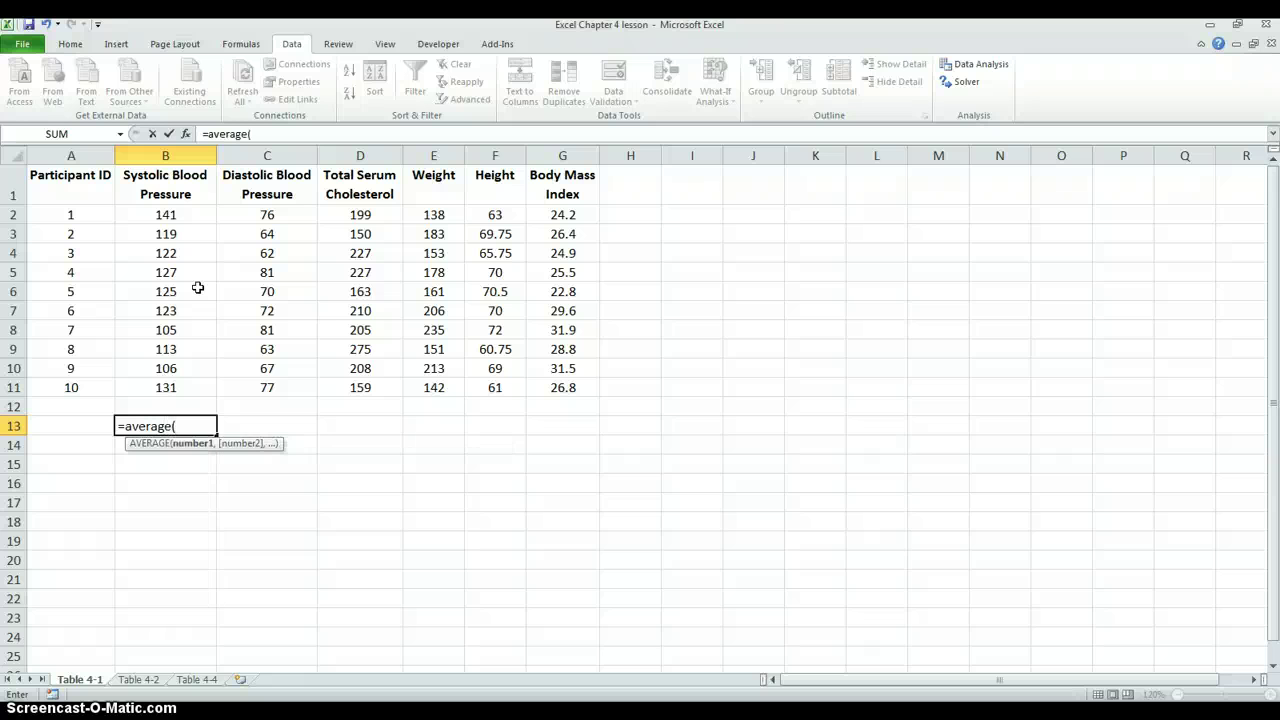
pyautogui.moveTo(184, 214); pyautogui.dragTo(168, 392)
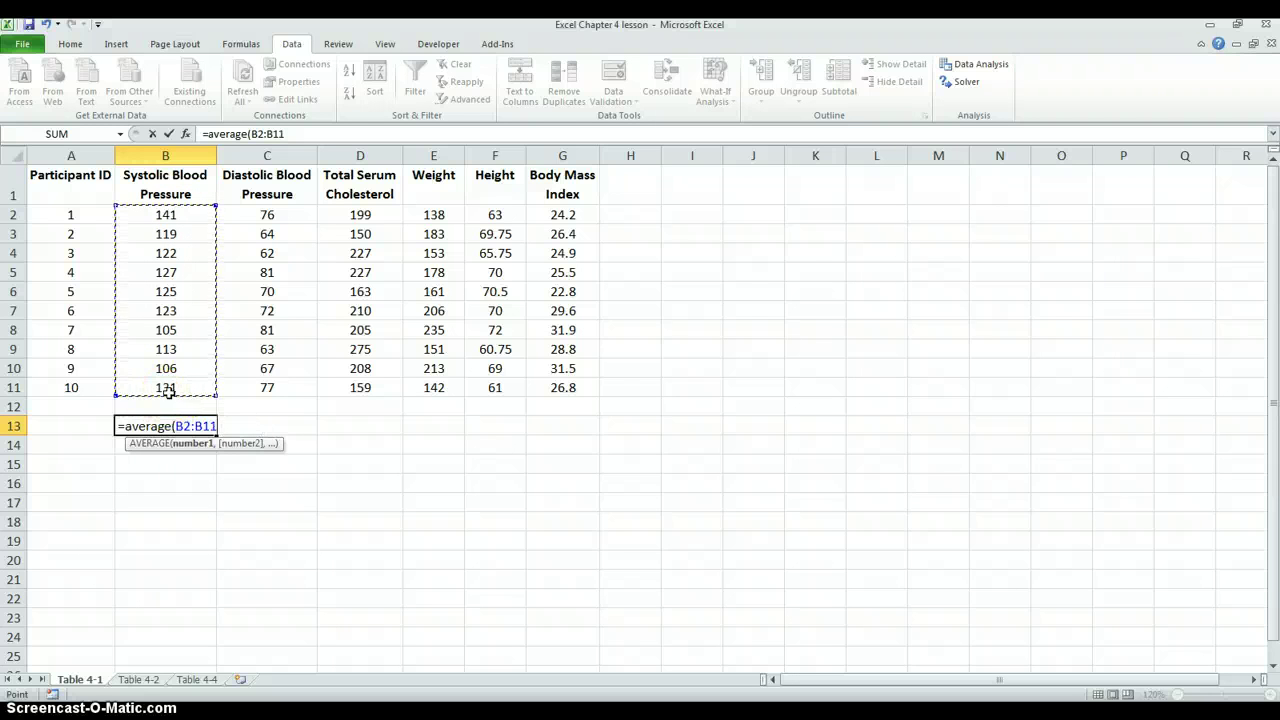
pyautogui.press('Return')
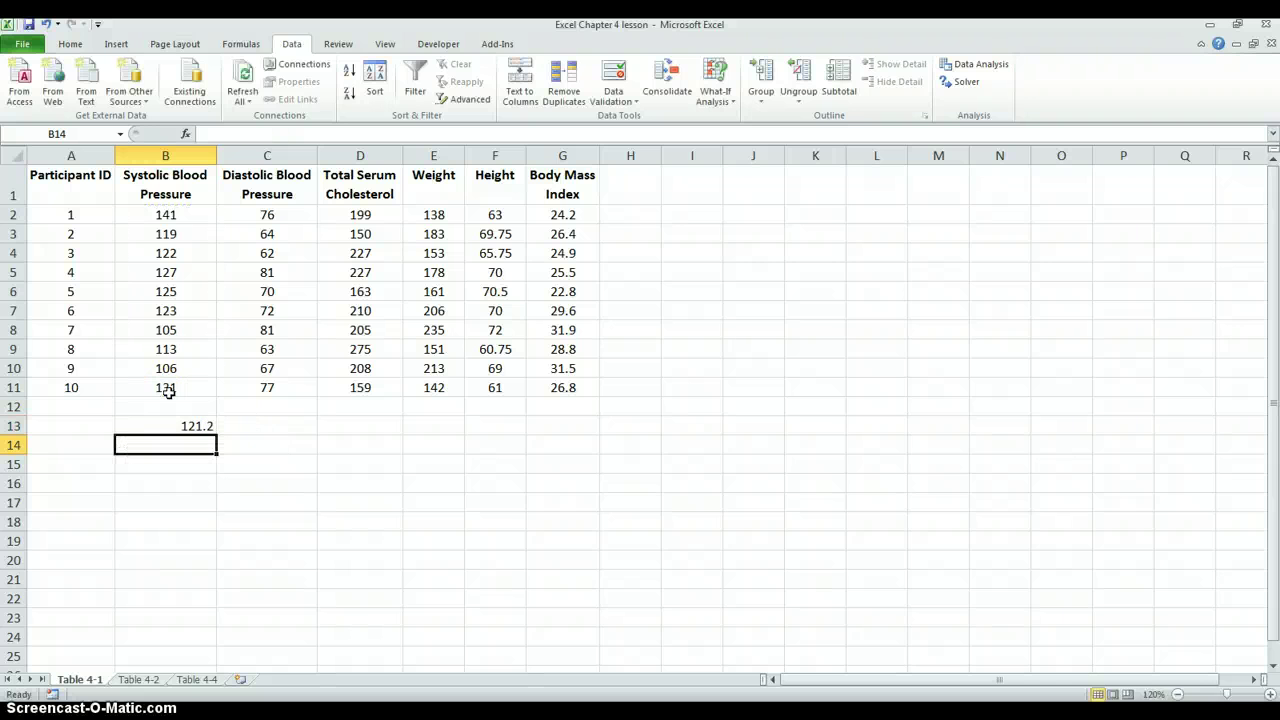
# Step: Calculate the standard deviation of Systolic Blood Pressure in B14 with the STDEV function over B2:B11
pyautogui.click(166, 445)
pyautogui.write('=s')
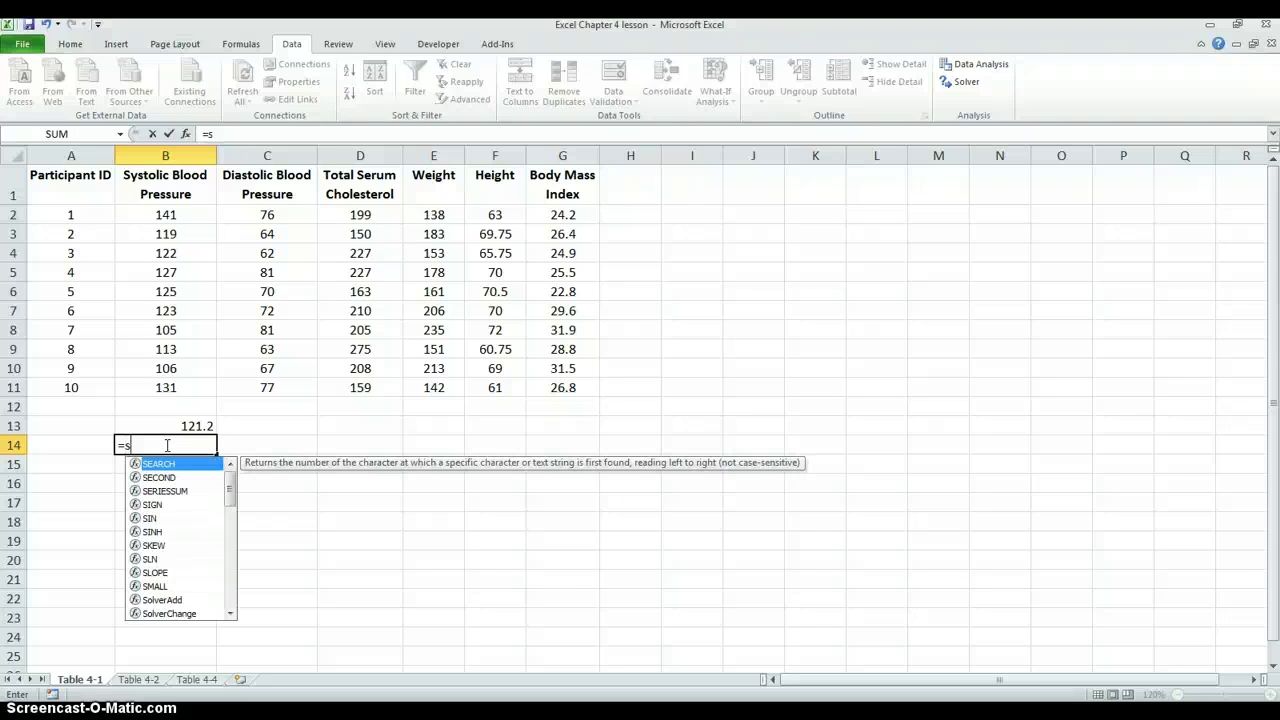
pyautogui.write('tdev(')
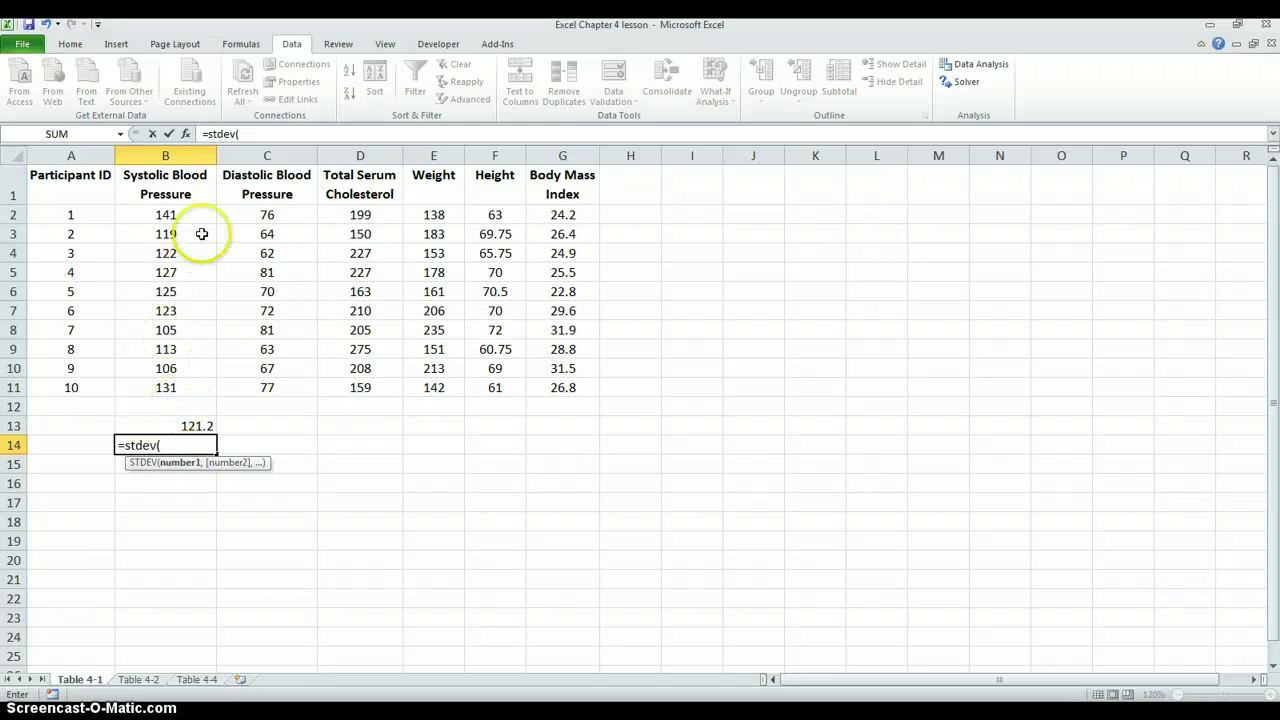
pyautogui.moveTo(204, 212); pyautogui.dragTo(177, 385)
pyautogui.press('Return')
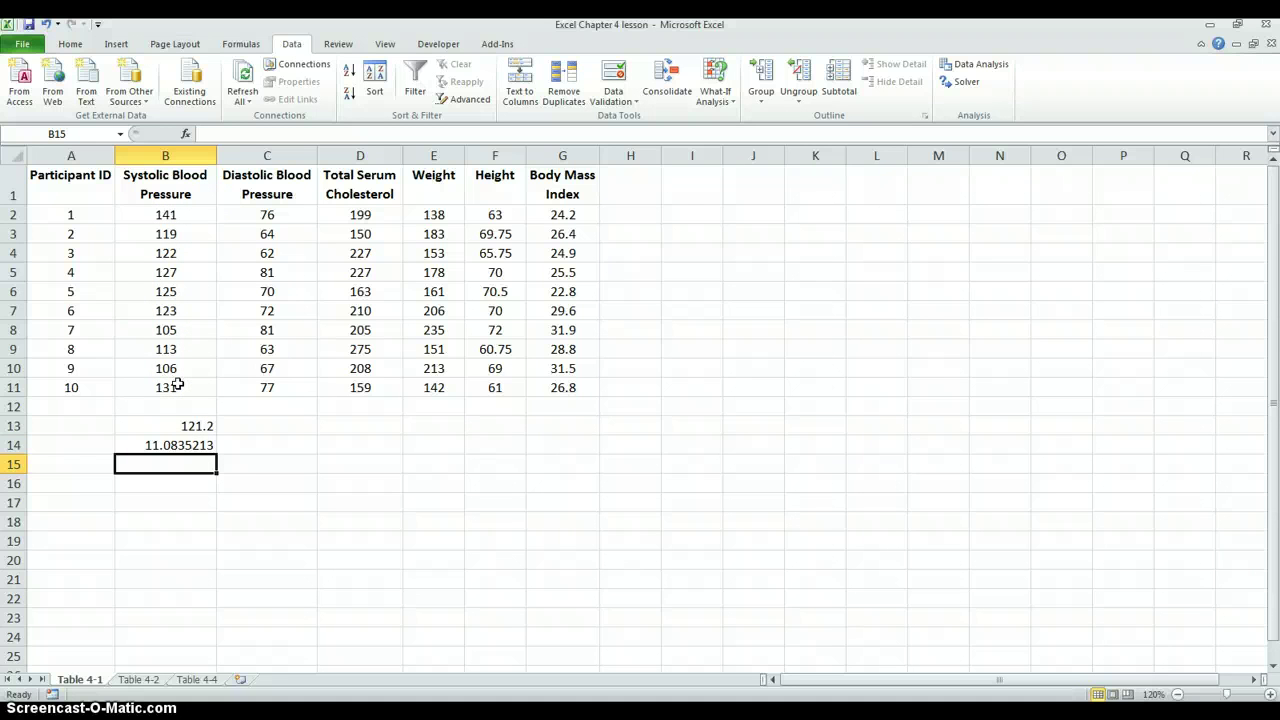
# Step: Calculate the median Systolic Blood Pressure in B15 with the MEDIAN function over B2:B11
pyautogui.write('=median(')
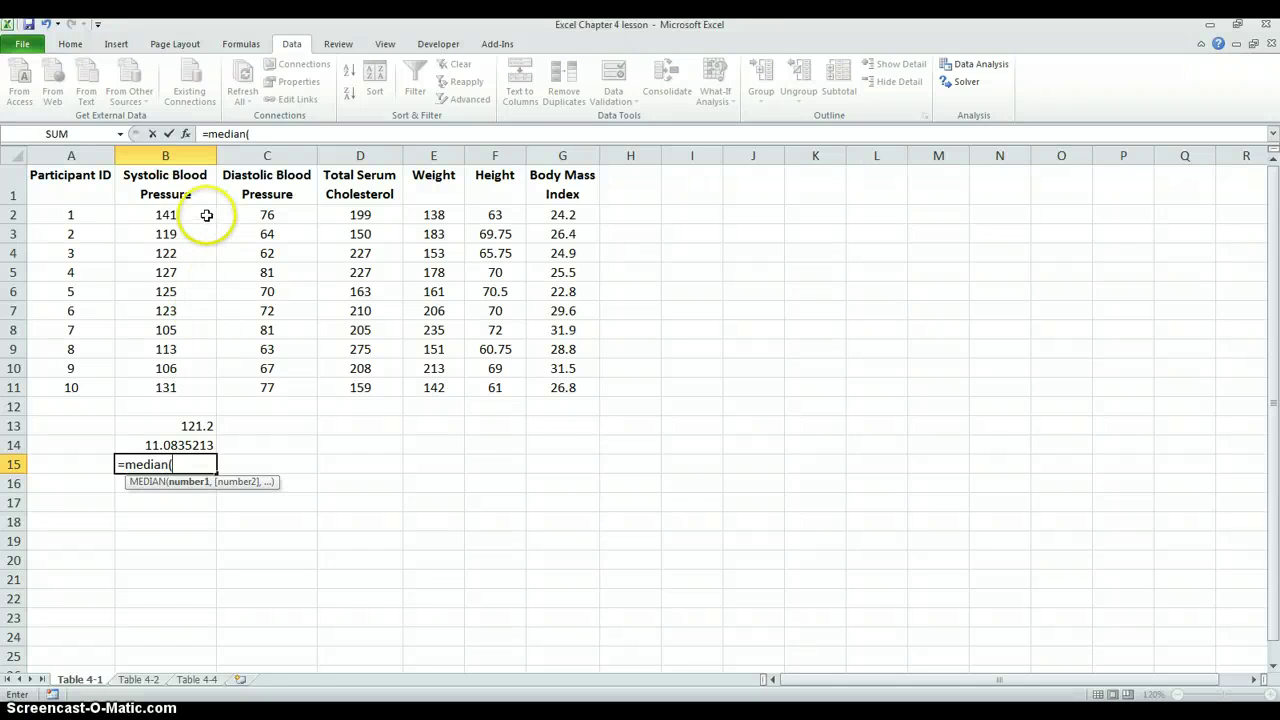
pyautogui.moveTo(192, 212); pyautogui.dragTo(166, 391)
pyautogui.press('Return')
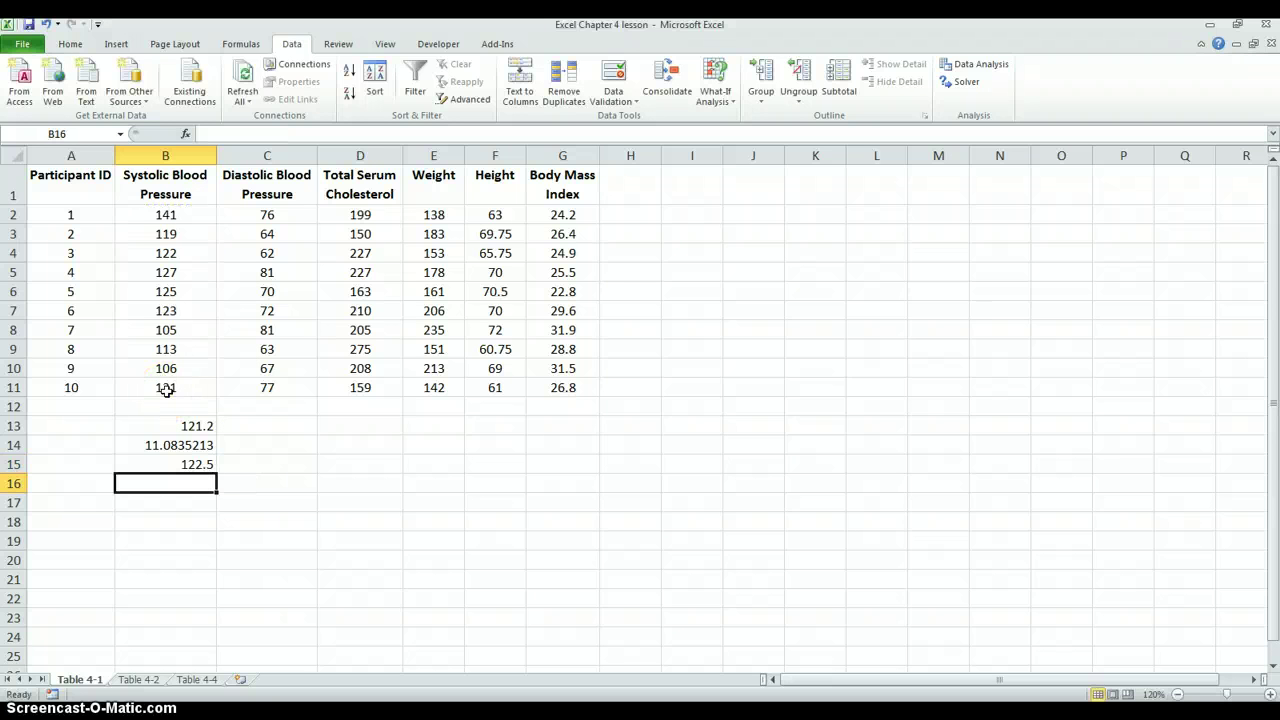
# Step: Enter the label "Quartiles" in cell A15
pyautogui.click(112, 481)
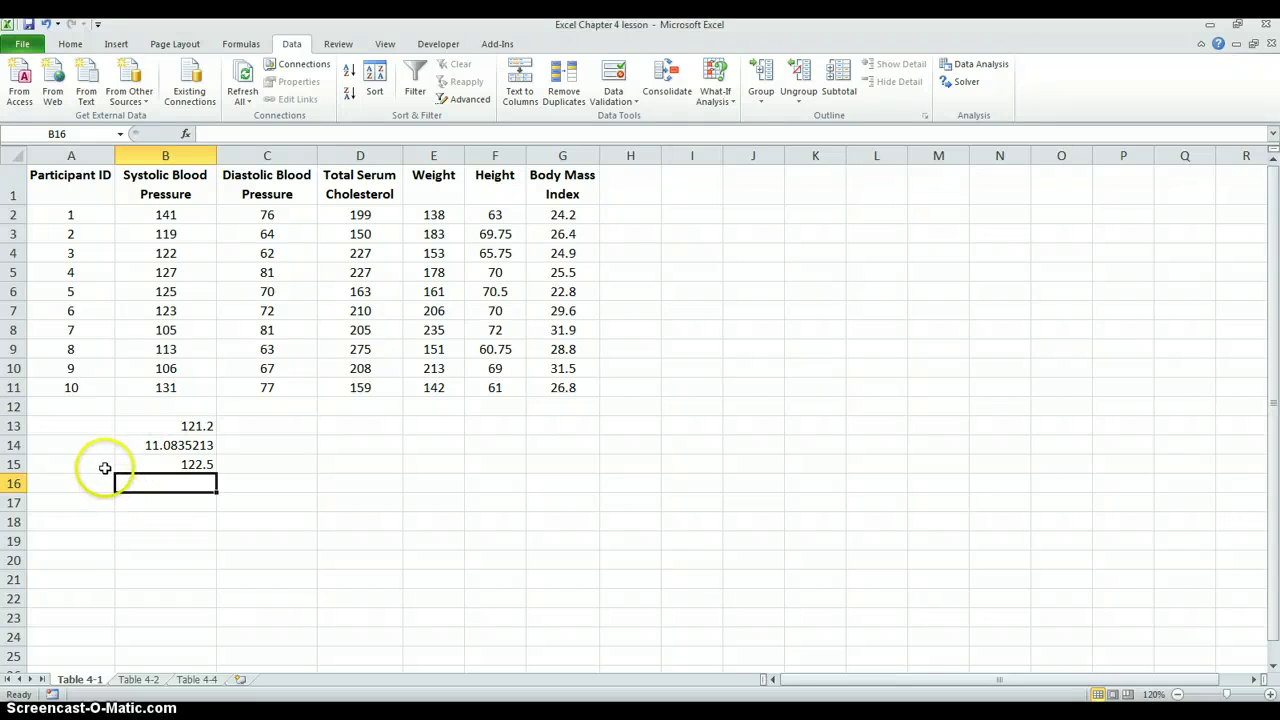
pyautogui.click(104, 464)
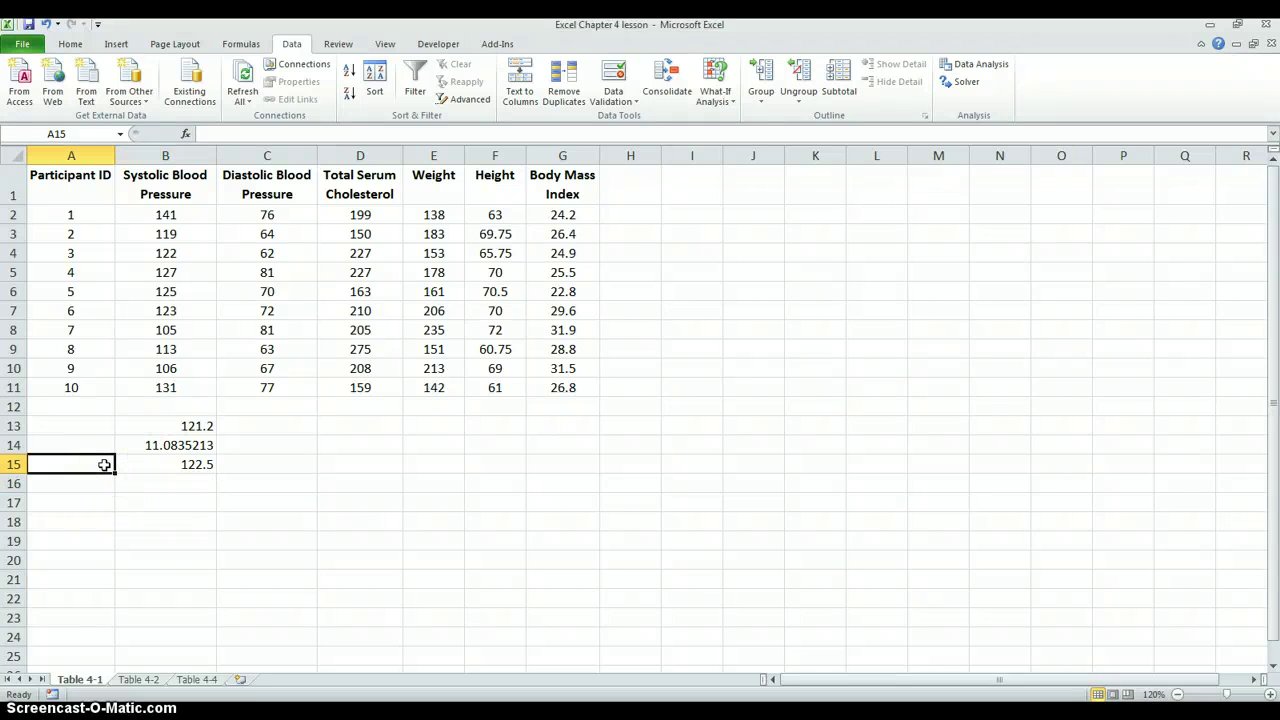
pyautogui.write('Quartiles')
pyautogui.press('Return')
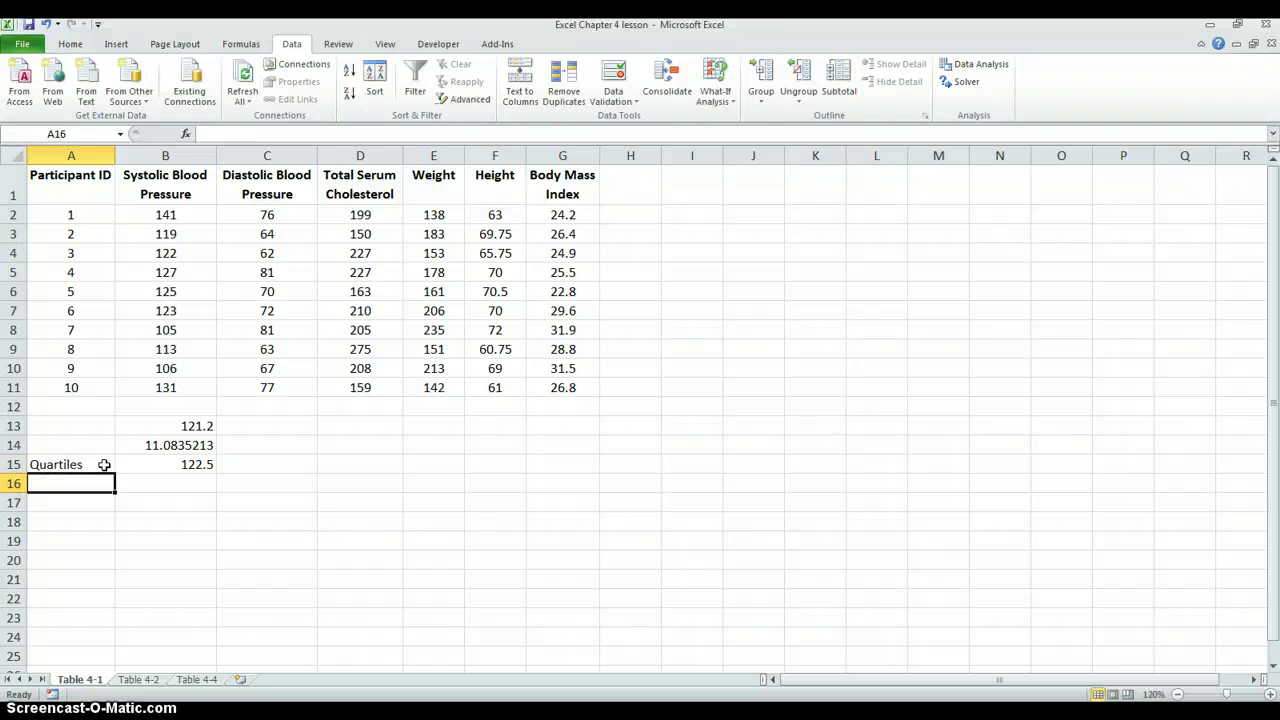
# Step: List the quartile numbers 0, 1, 2, 3 and 4 in cells A16 through A20
pyautogui.write('0')
pyautogui.press('Return')
pyautogui.write('1')
pyautogui.press('Return')
pyautogui.write('2')
pyautogui.press('Return')
pyautogui.write('3')
pyautogui.press('Return')
pyautogui.write('4')
pyautogui.press('Return')
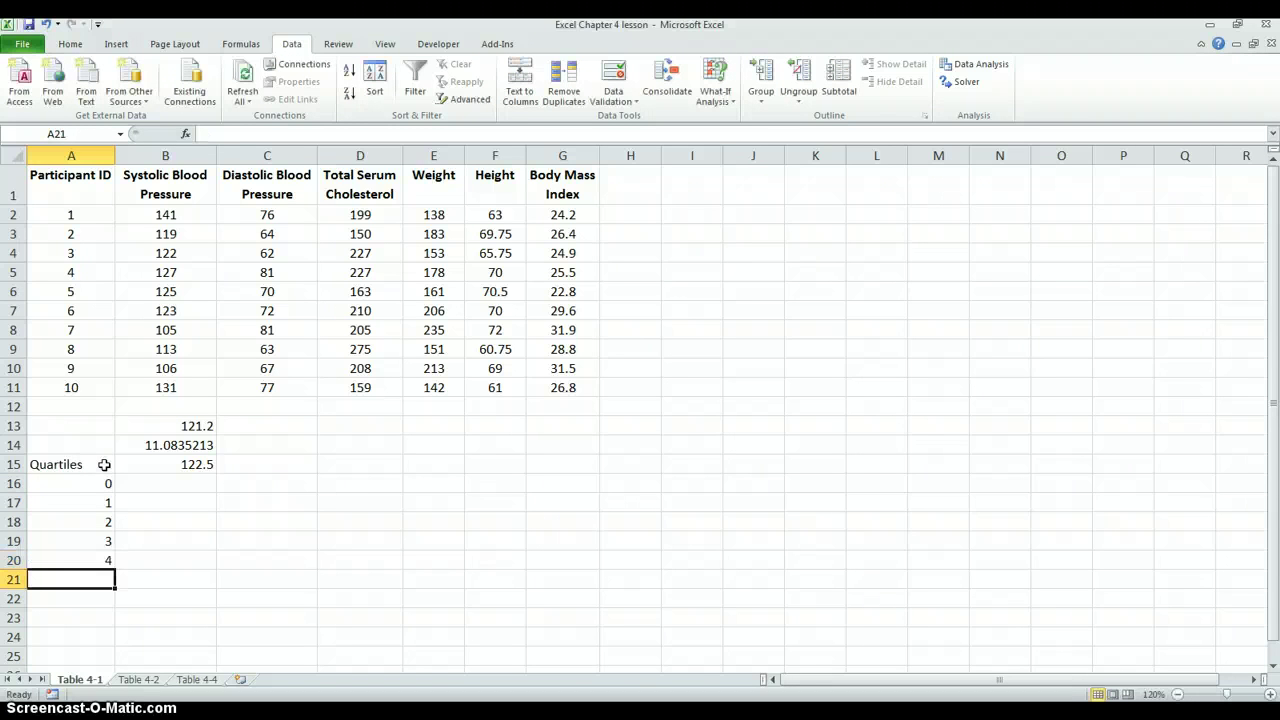
# Step: Go over the quartile numbers in A16:A20 one by one, from 0 to 4
pyautogui.click(88, 484)
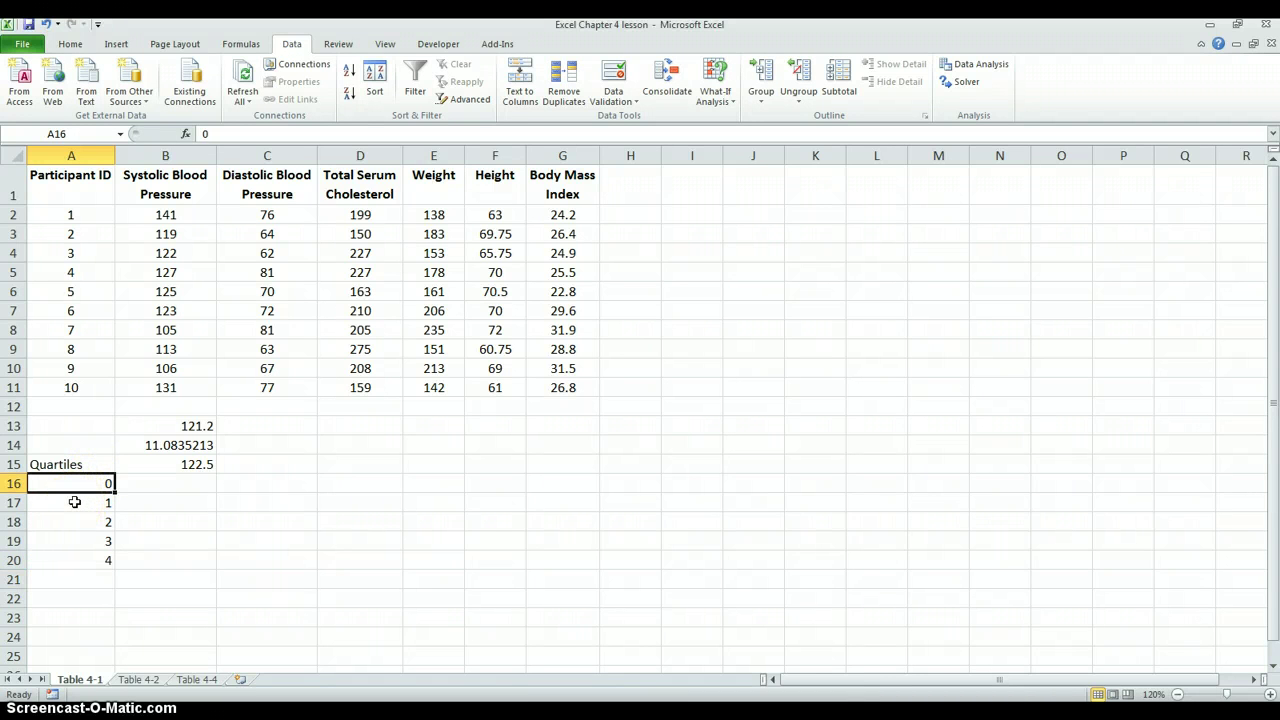
pyautogui.click(74, 502)
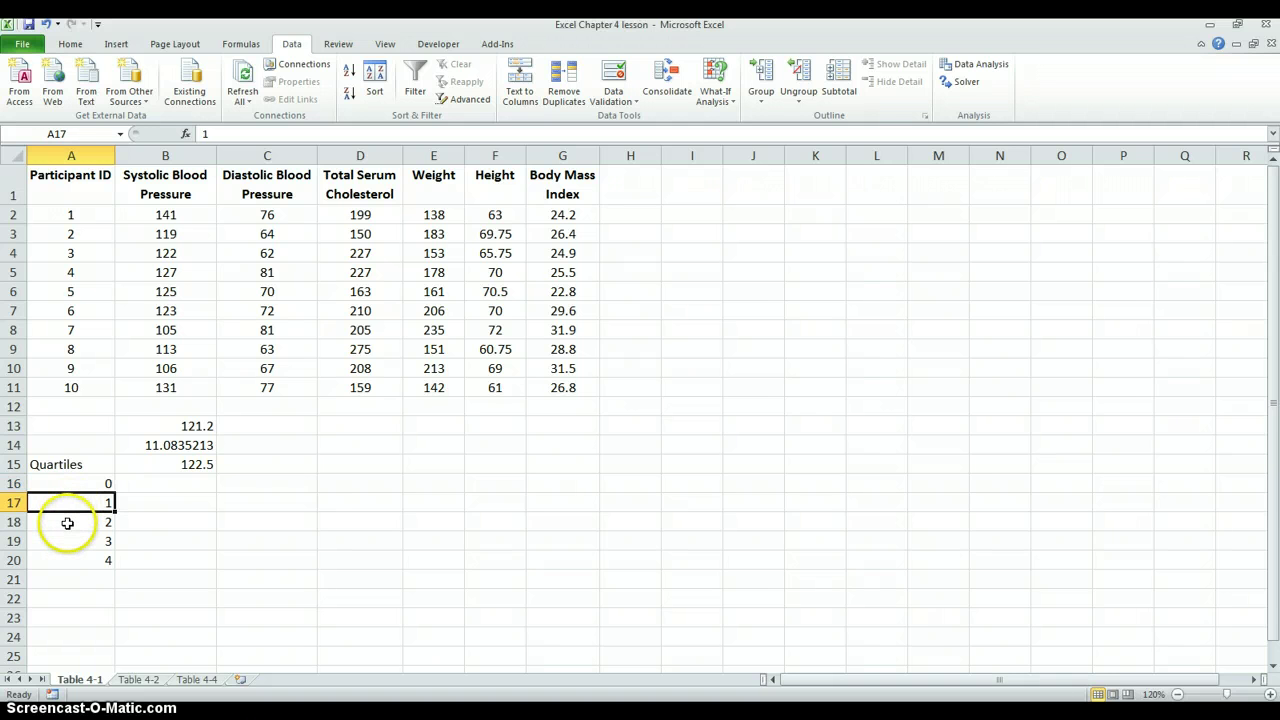
pyautogui.click(66, 522)
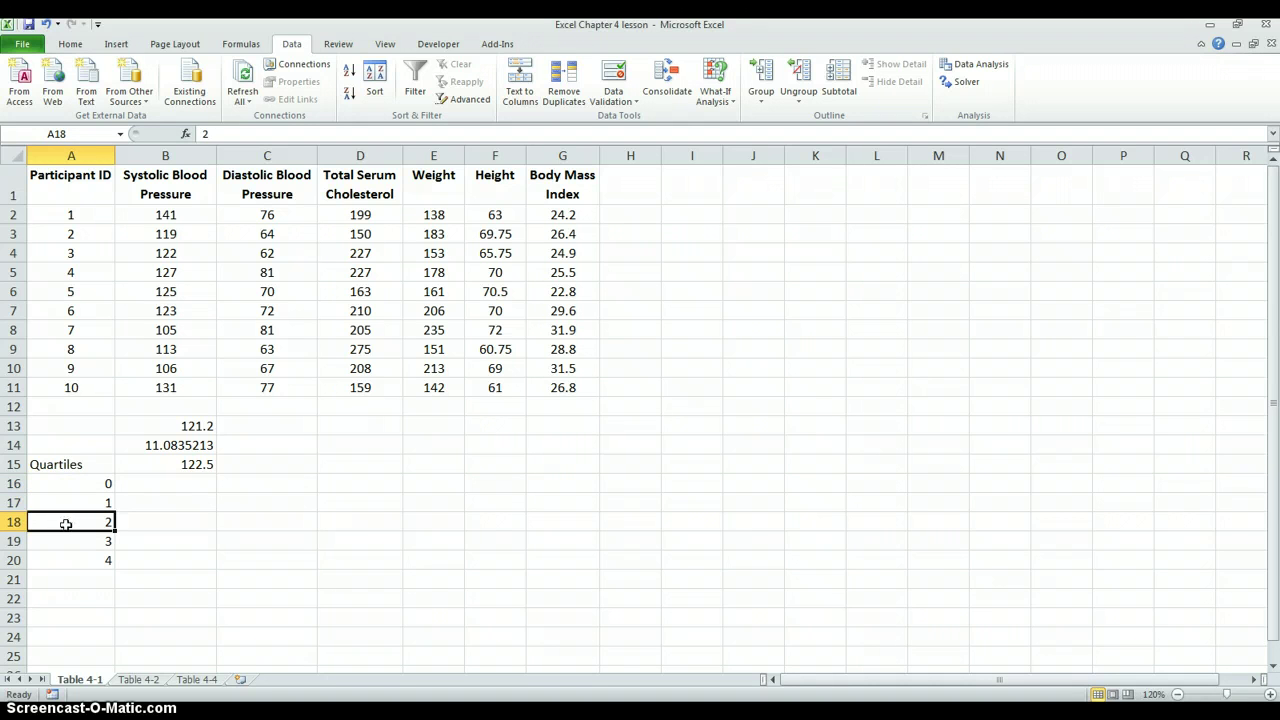
pyautogui.click(59, 542)
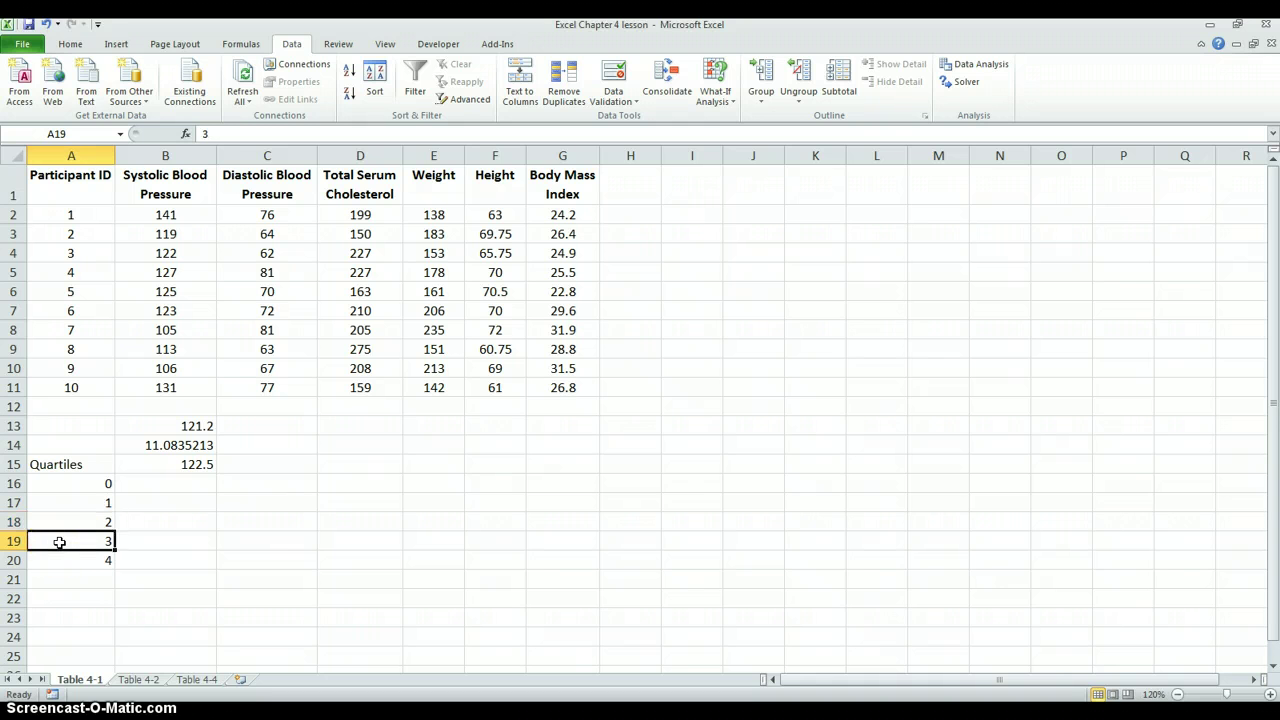
pyautogui.click(57, 560)
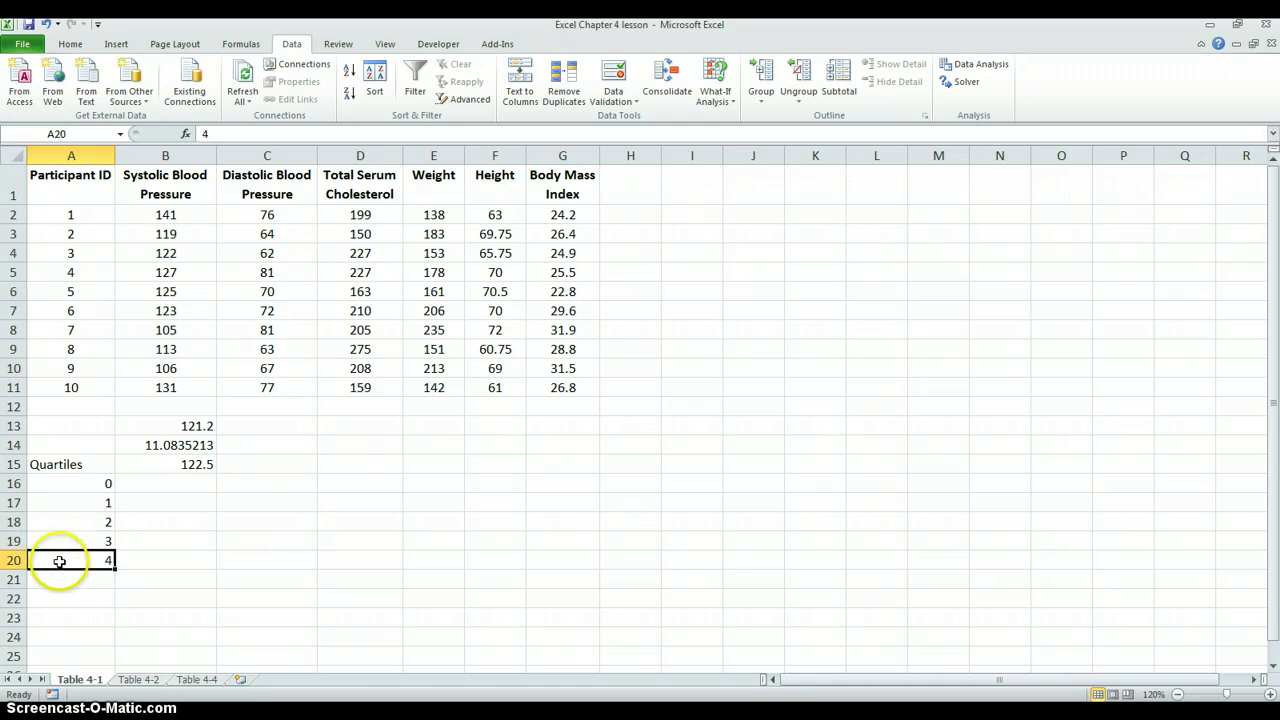
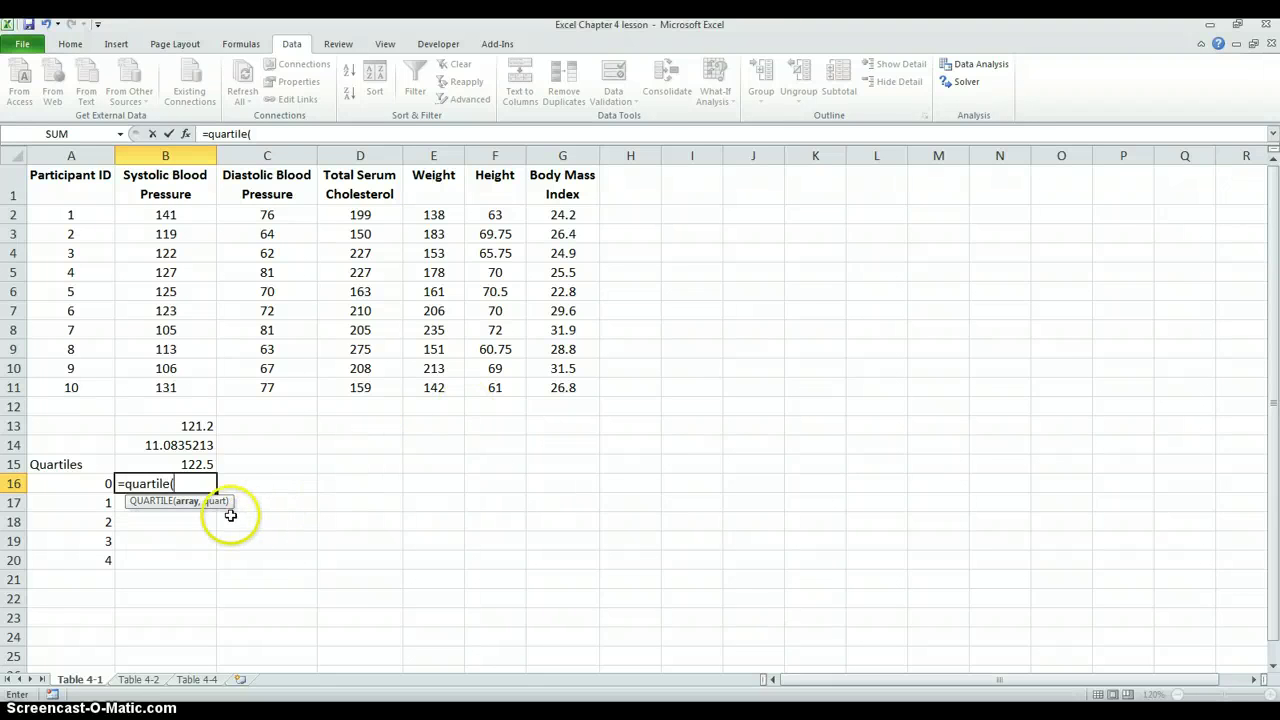
# Step: Enter =QUARTILE($B$2:$B$11,A16) in B16 for Systolic Blood Pressure and fill the formula down through B20
pyautogui.moveTo(163, 214); pyautogui.dragTo(193, 383)
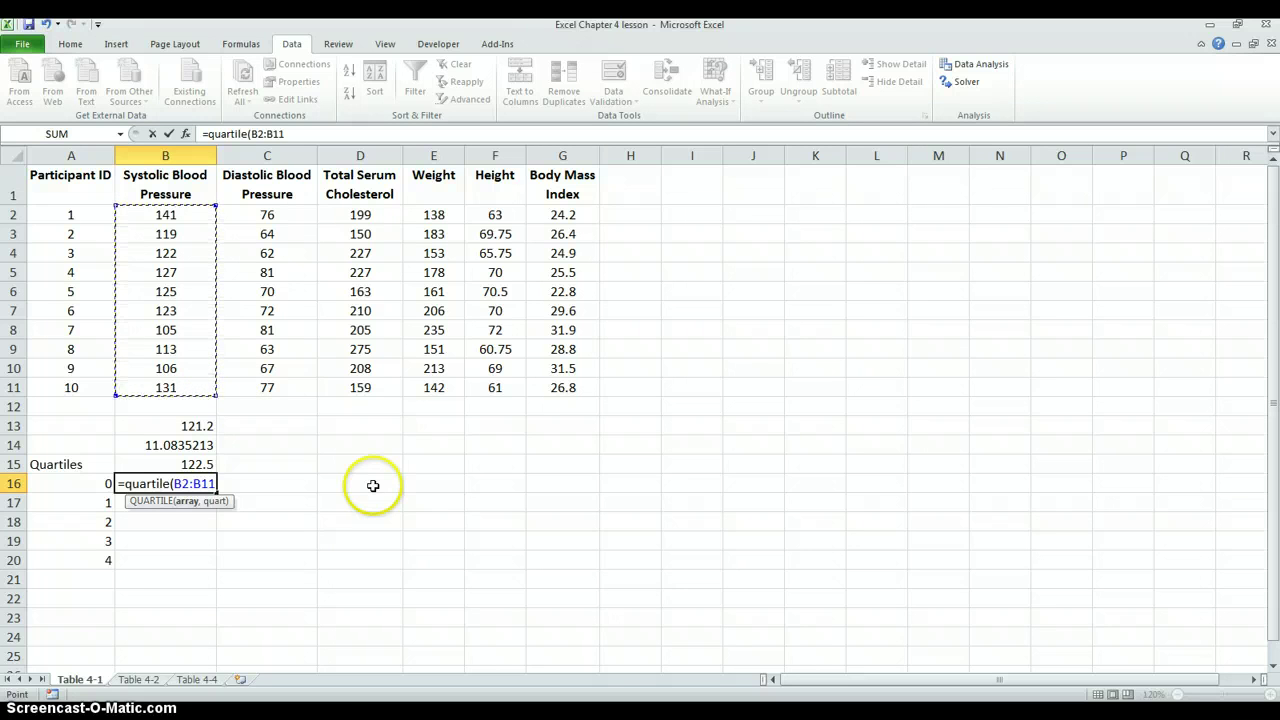
pyautogui.press('F4')
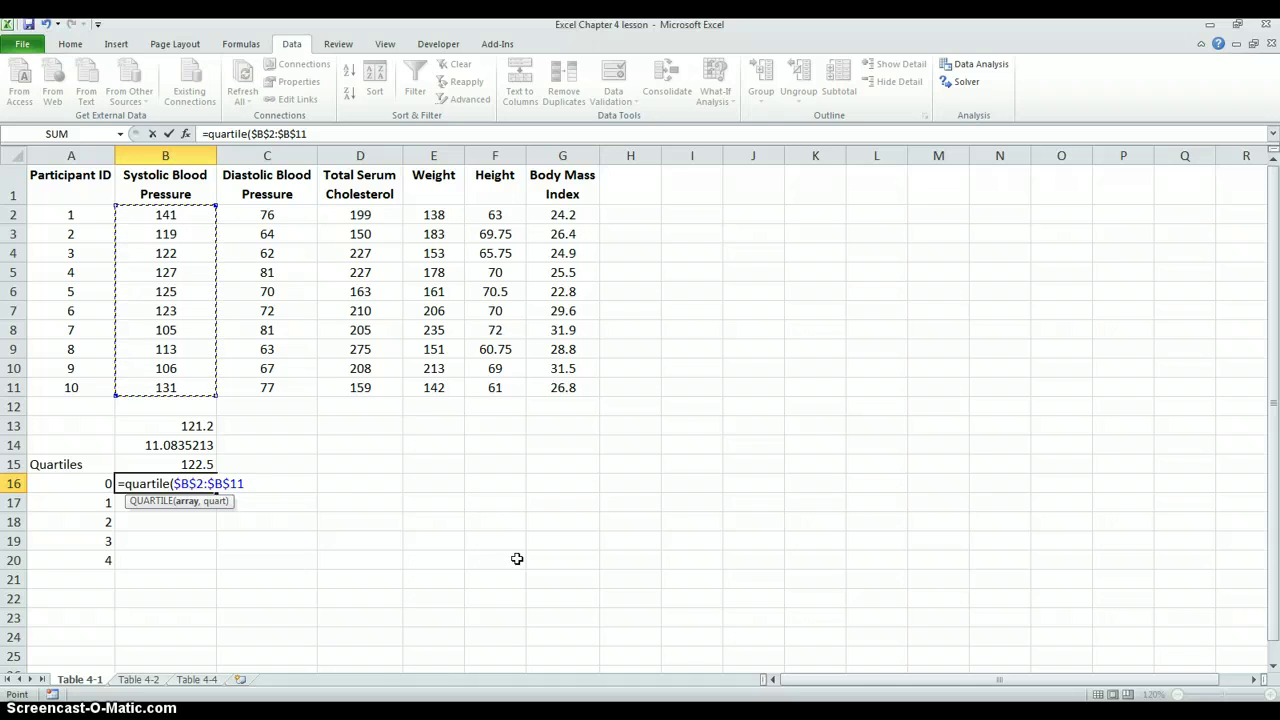
pyautogui.write(',')
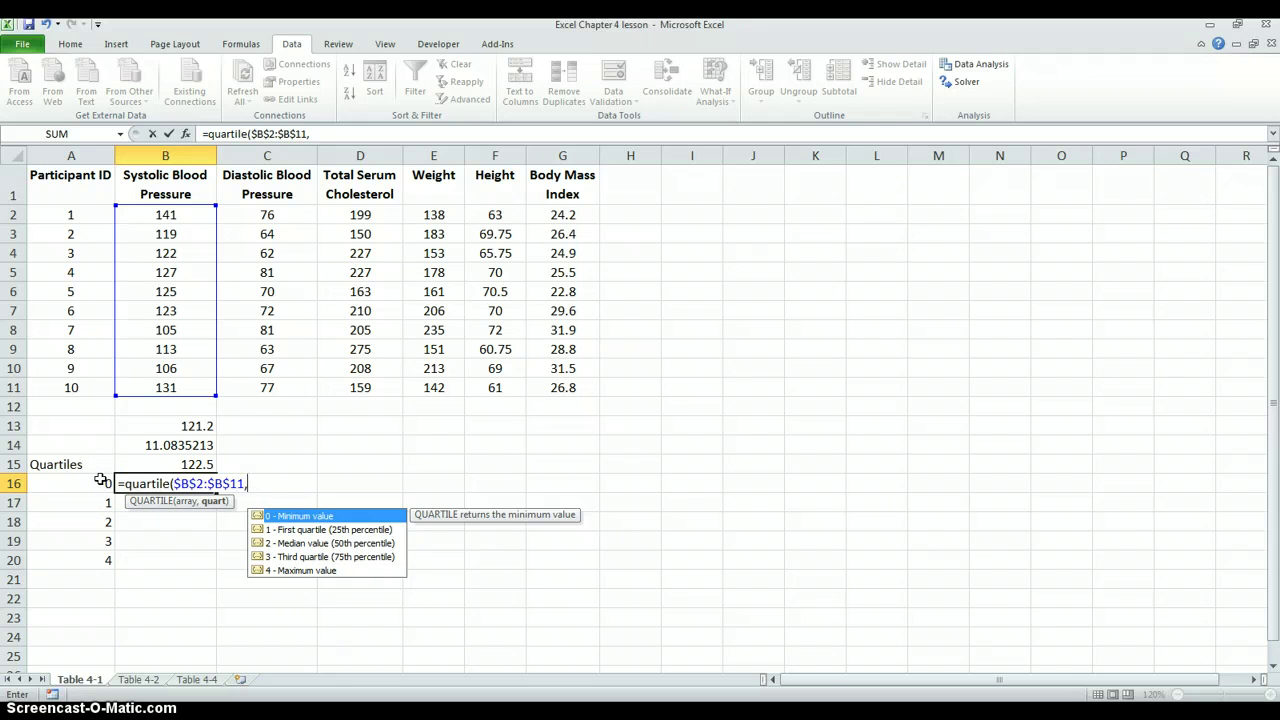
pyautogui.click(101, 483)
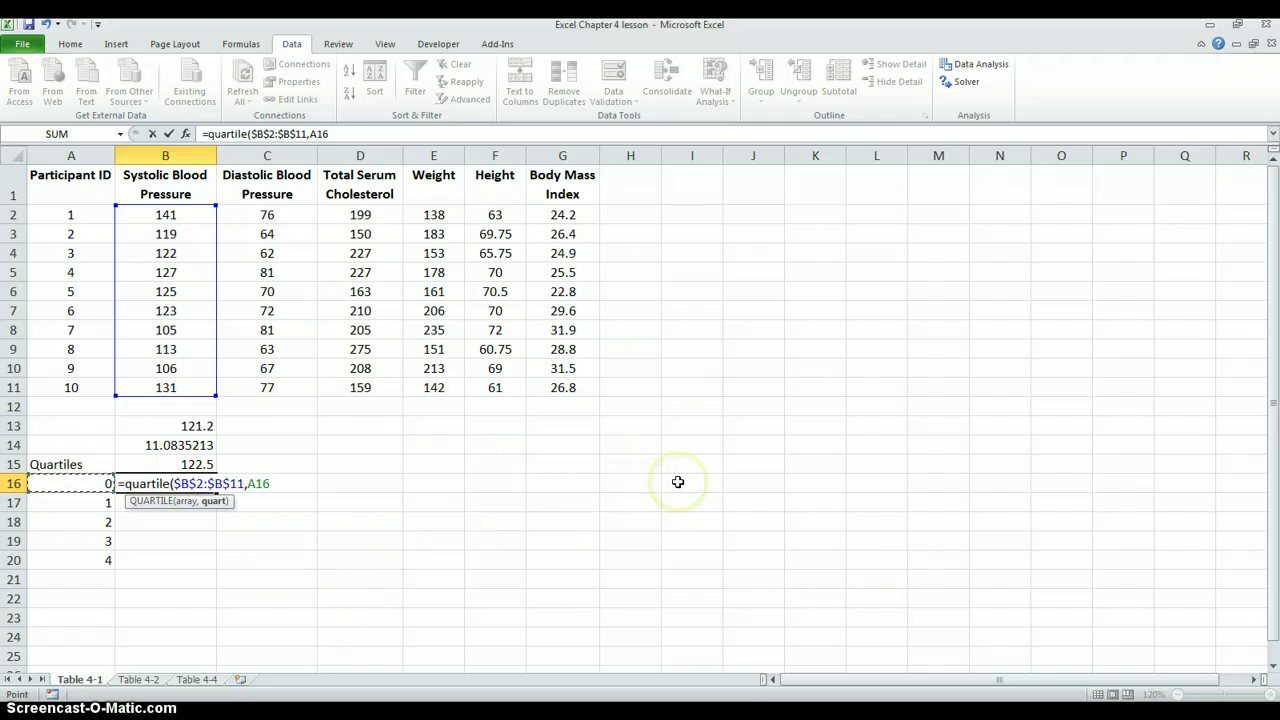
pyautogui.write(')')
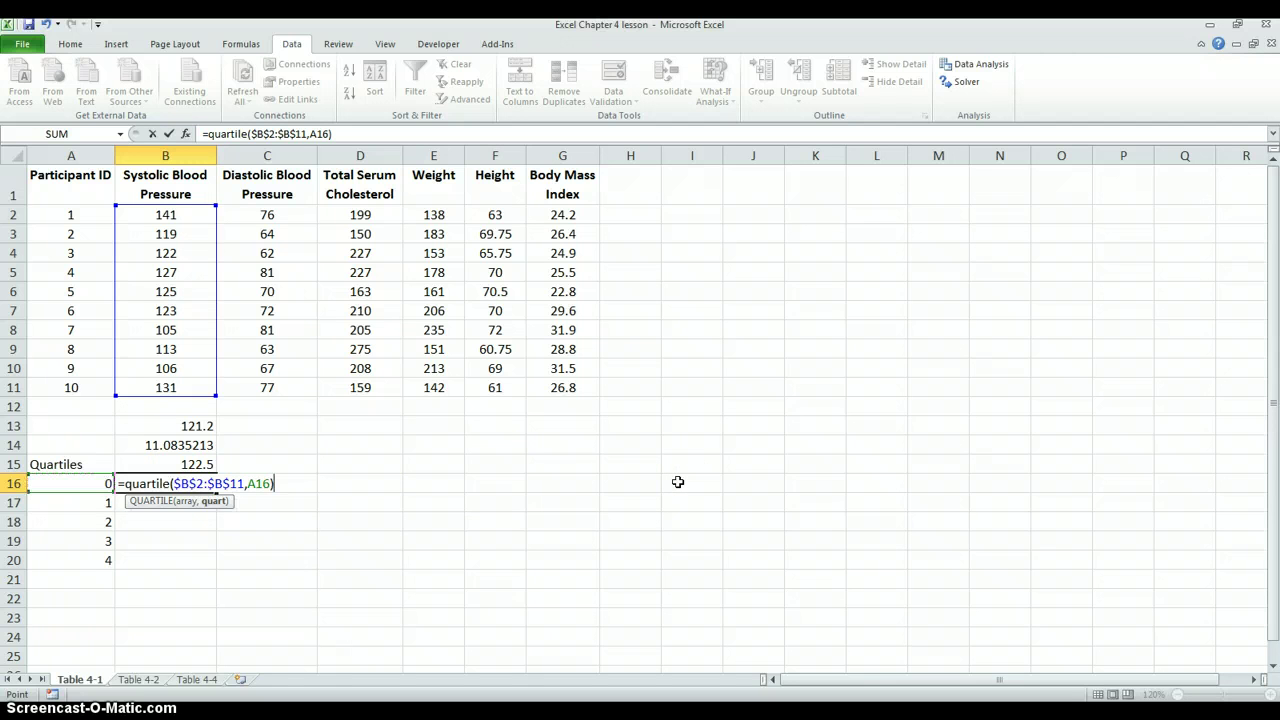
pyautogui.press('Return')
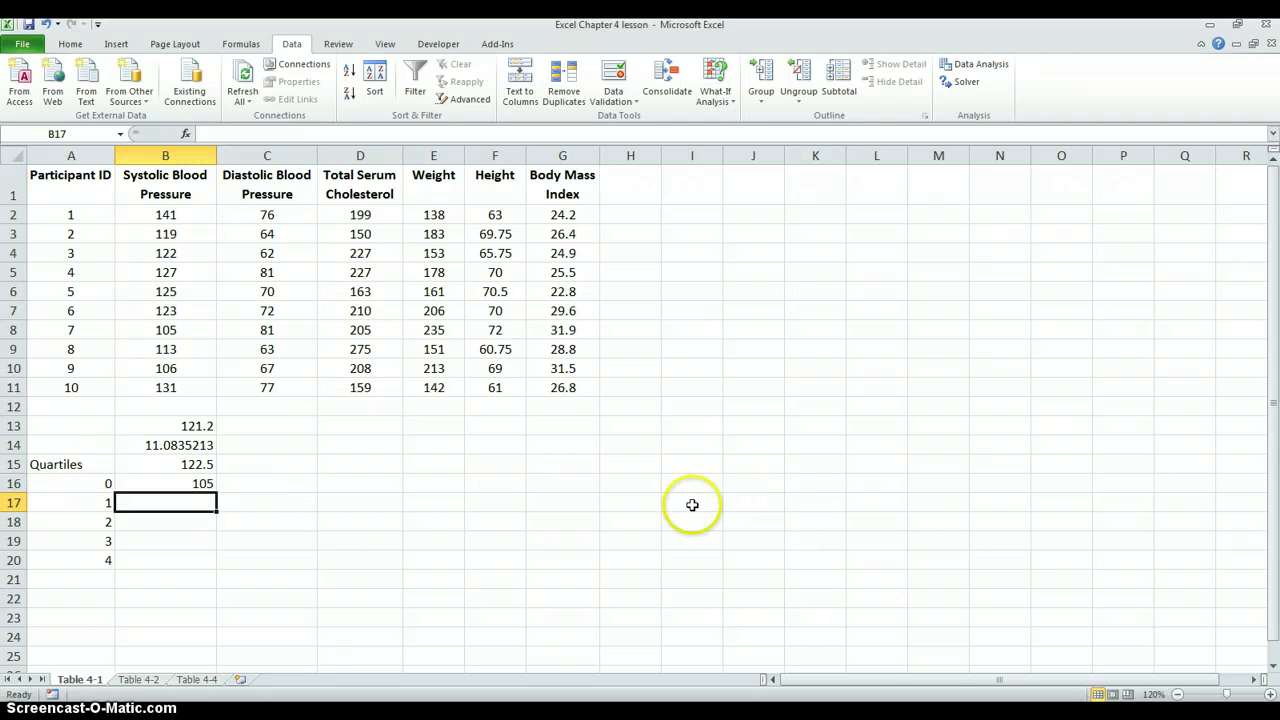
pyautogui.click(170, 483)
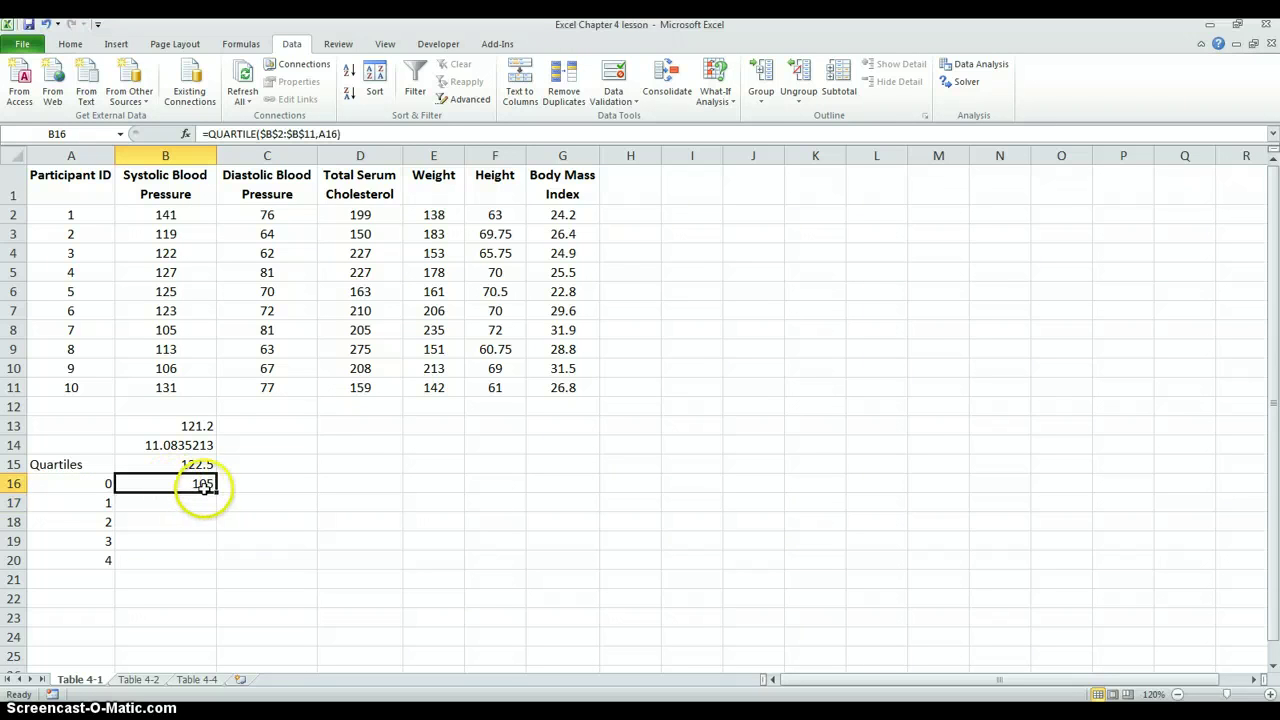
pyautogui.moveTo(216, 492); pyautogui.dragTo(205, 563)
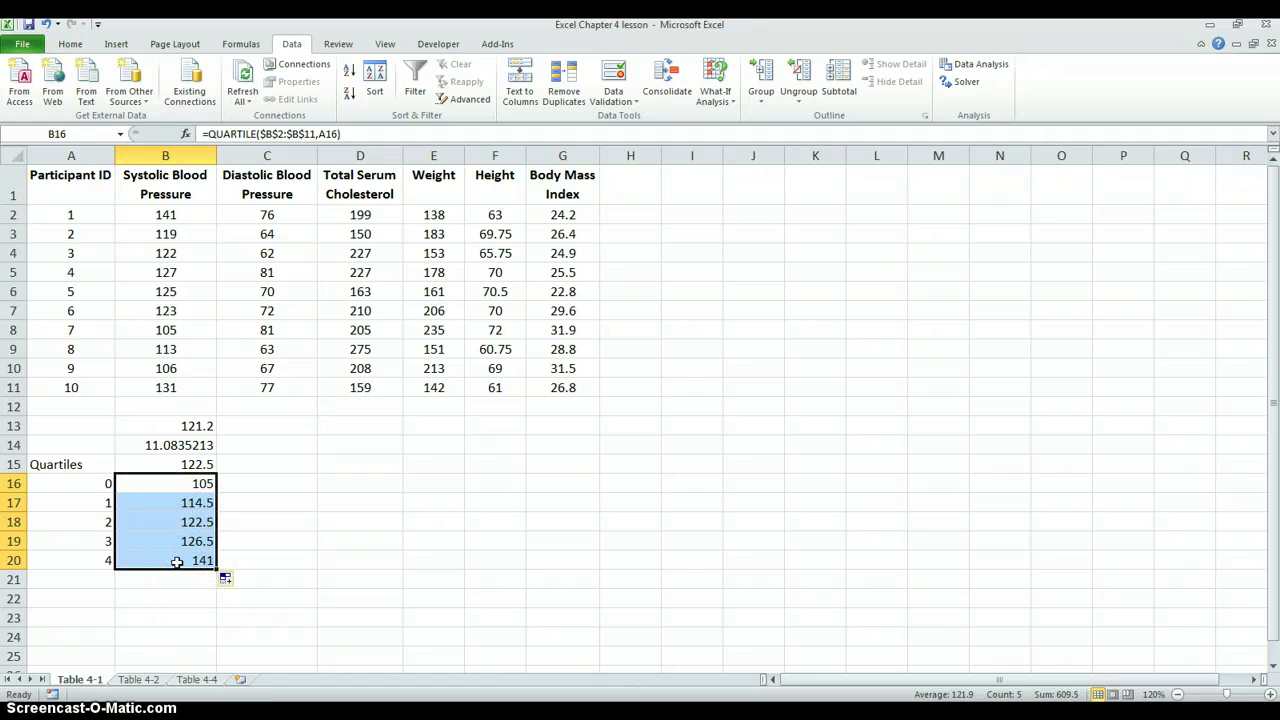
# Step: Inspect the filled quartile formulas and their cell references in B20, B17 and B18
pyautogui.click(176, 562)
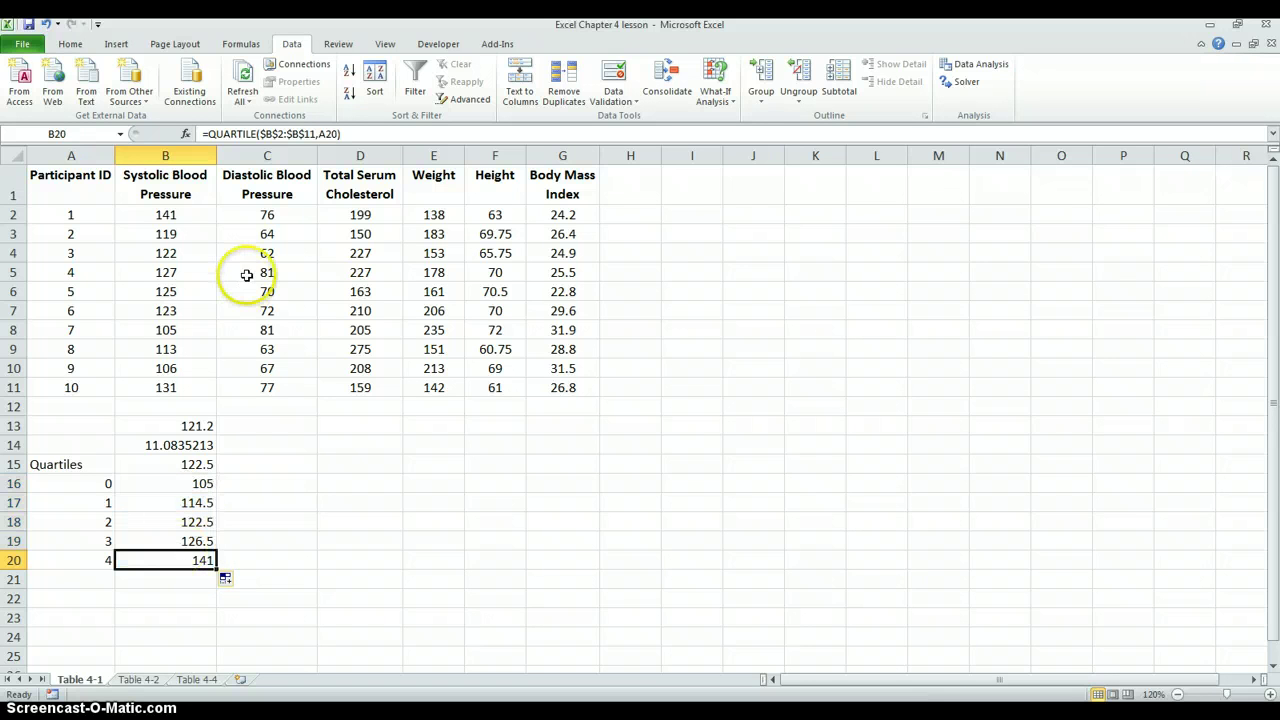
pyautogui.click(380, 133)
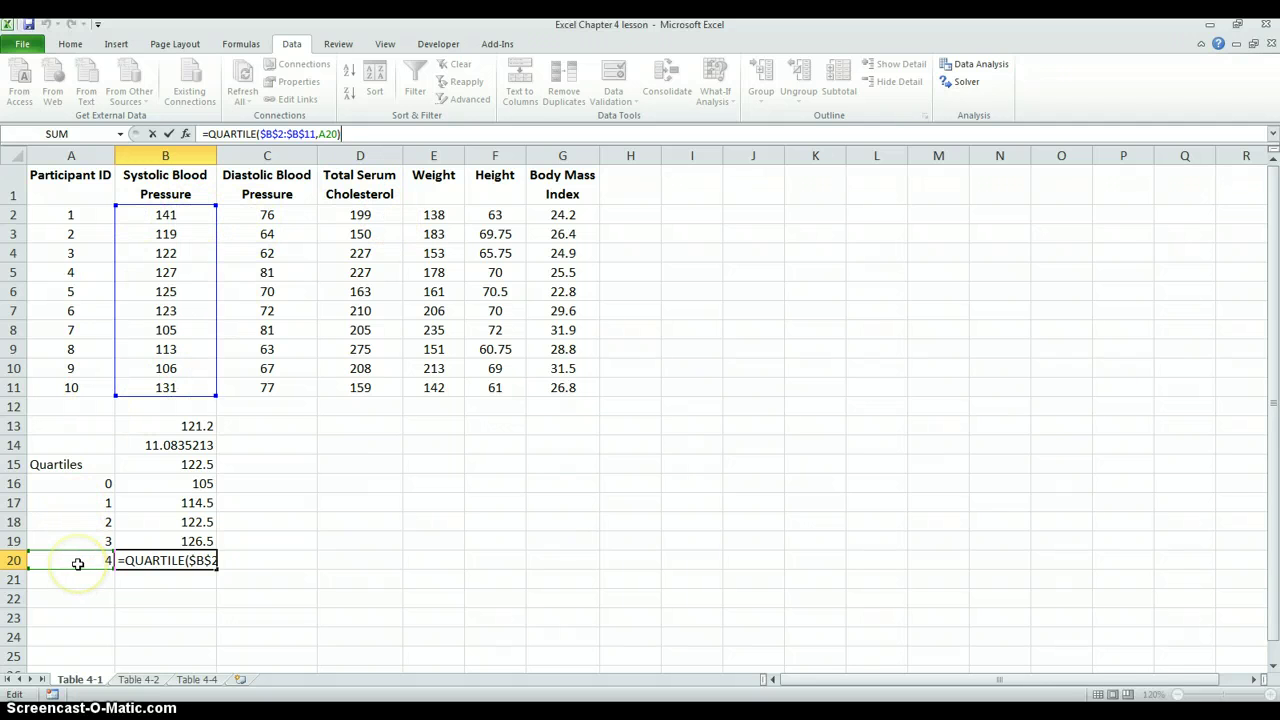
pyautogui.click(244, 565)
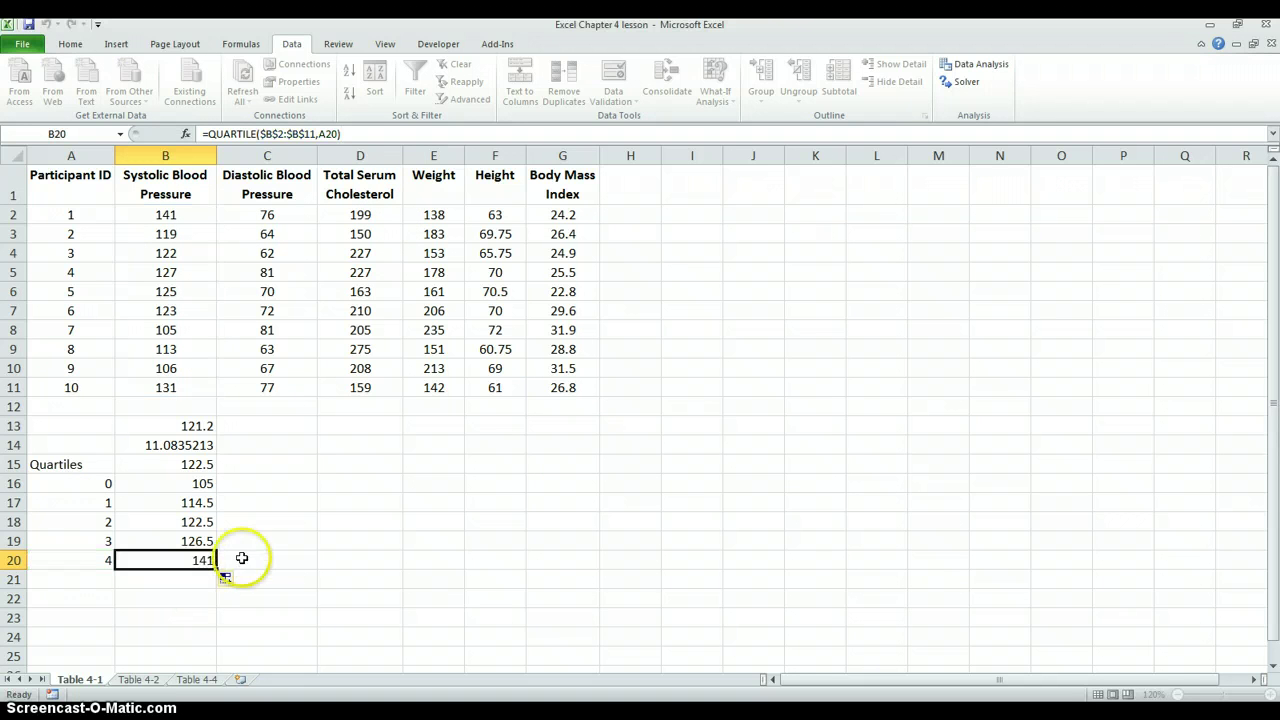
pyautogui.click(195, 504)
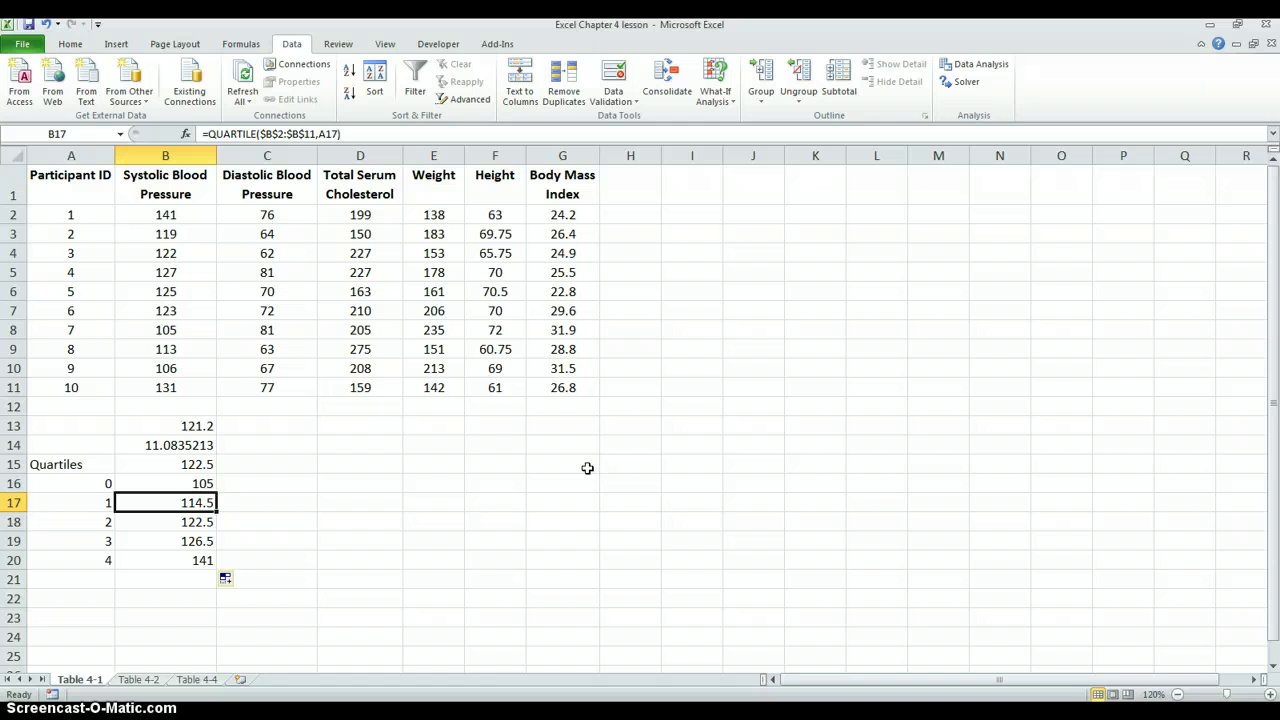
pyautogui.press('Down')
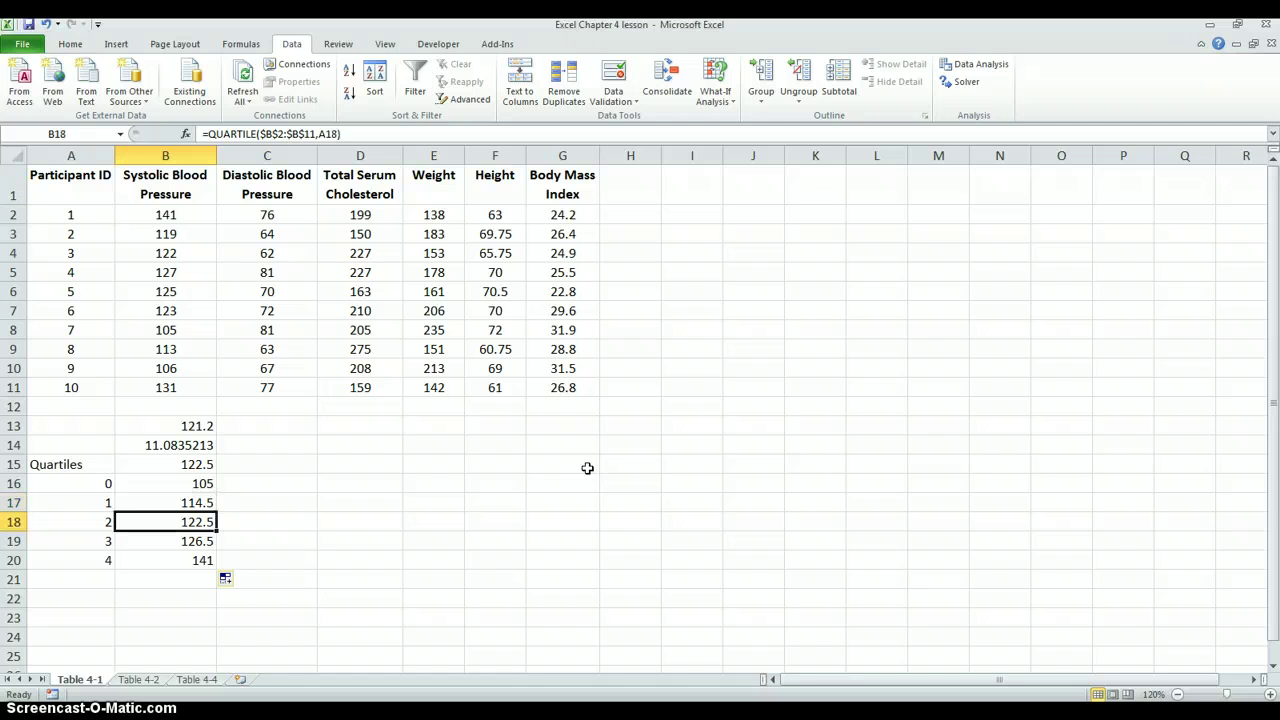
# Step: Go through the quartile results for Systolic Blood Pressure down to B20 and back up to B16
pyautogui.press('Down')
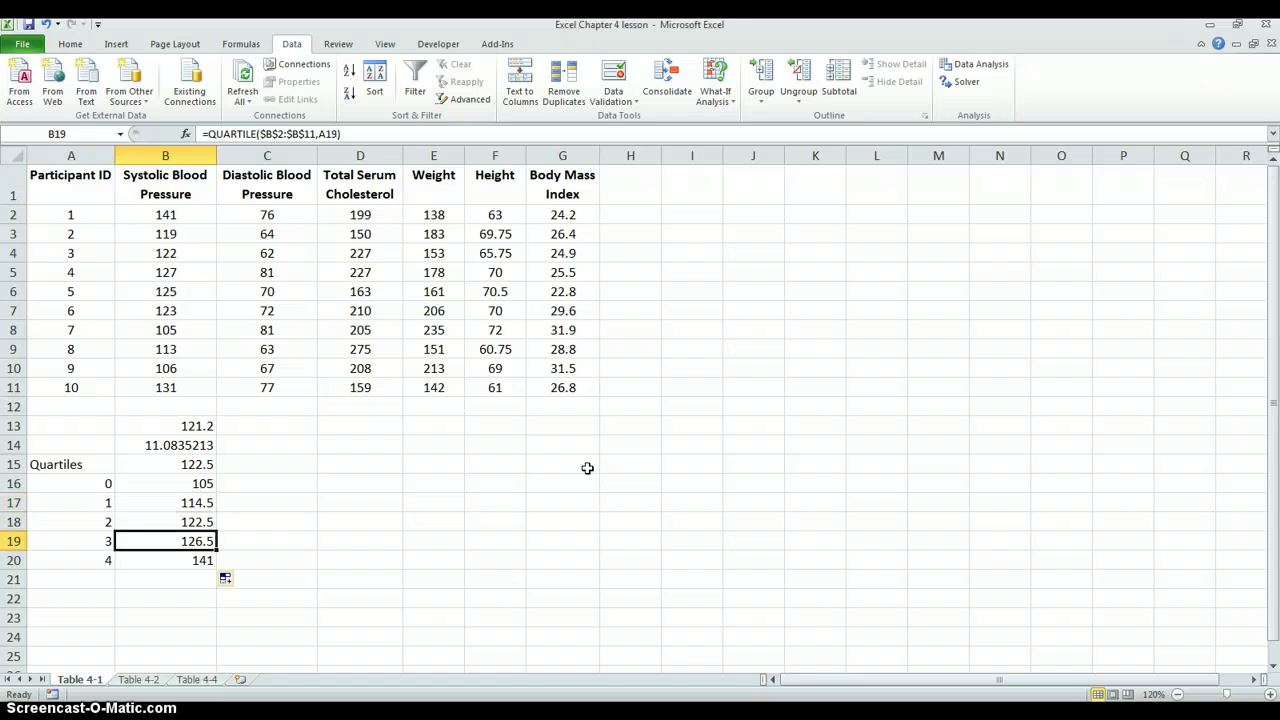
pyautogui.press('Down')
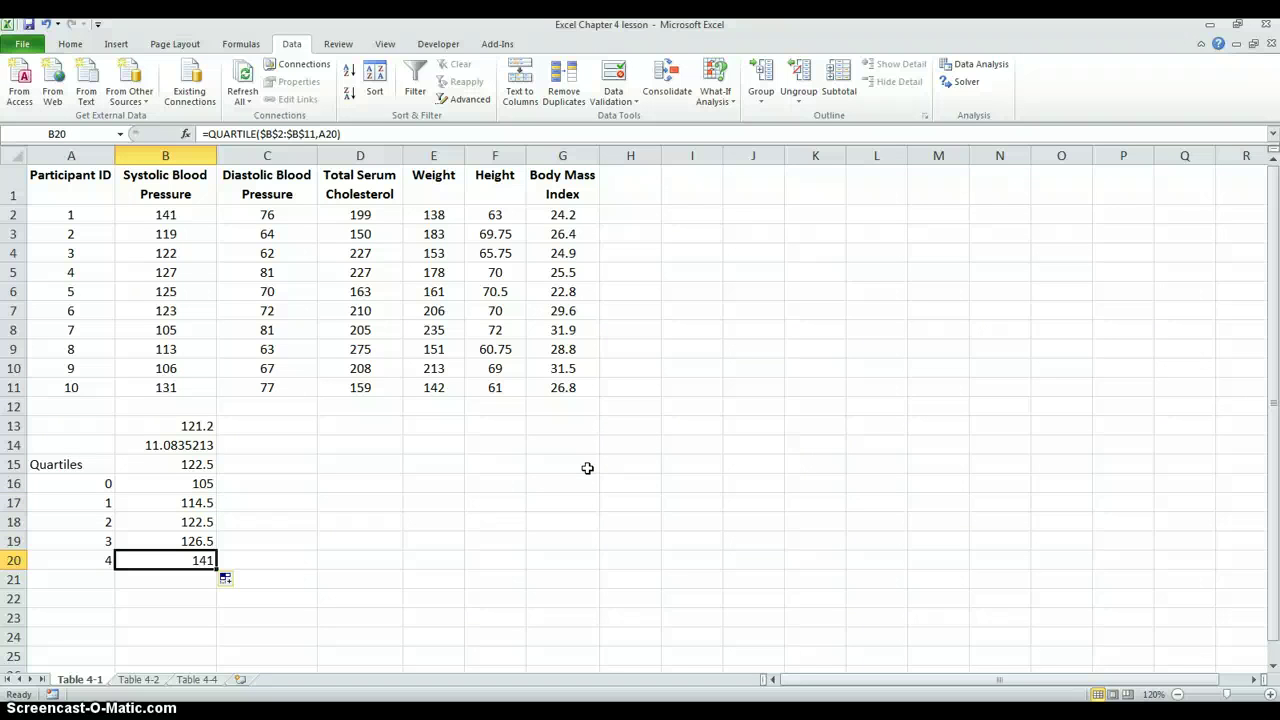
pyautogui.press('Up')
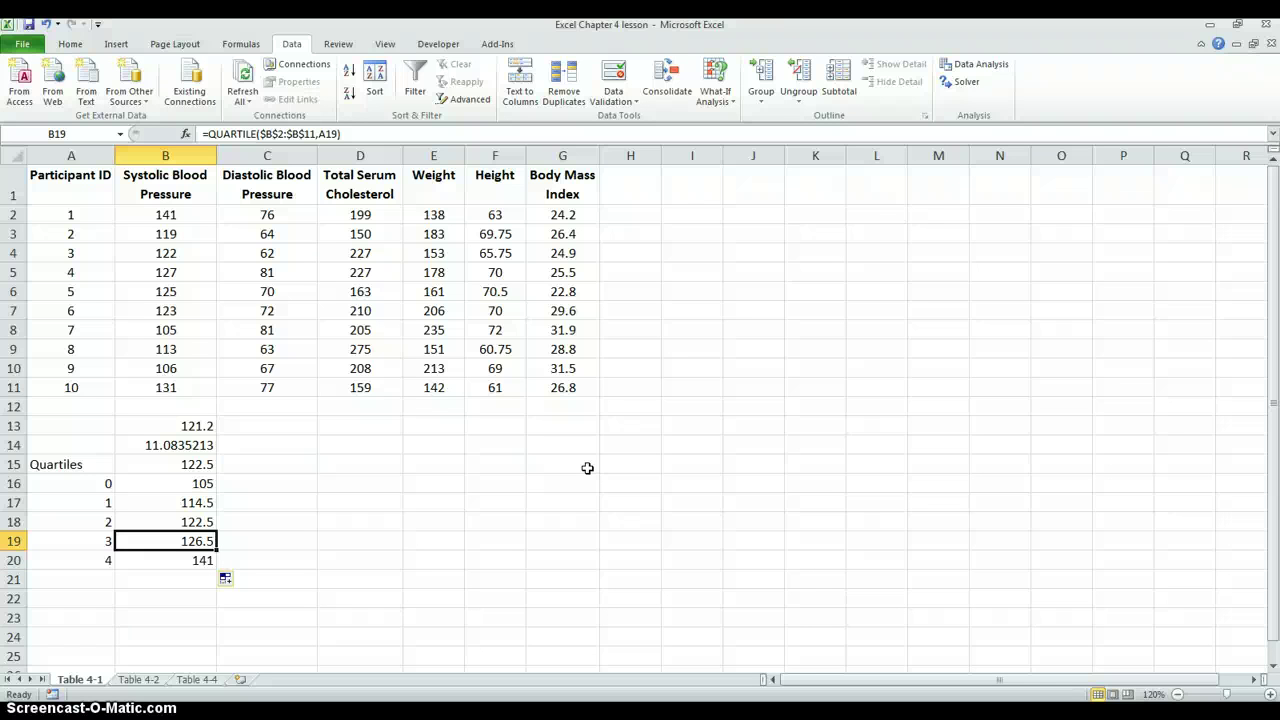
pyautogui.press('Up')
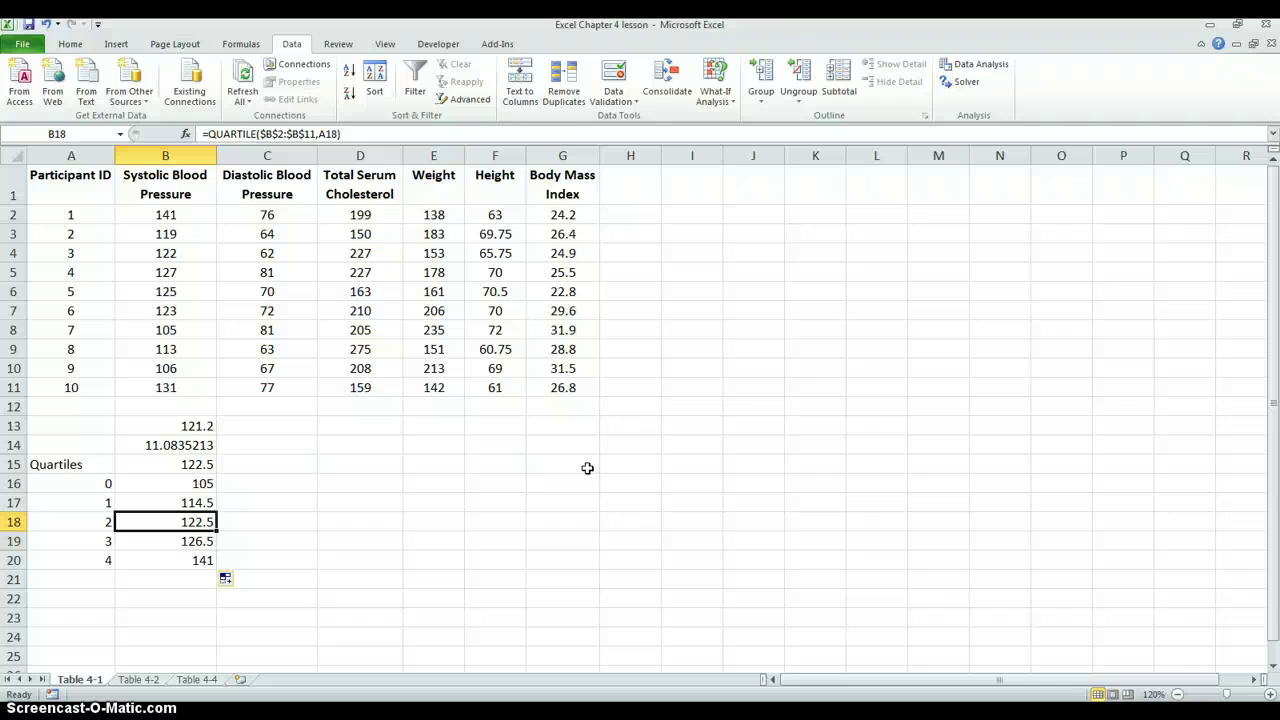
pyautogui.press('Up')
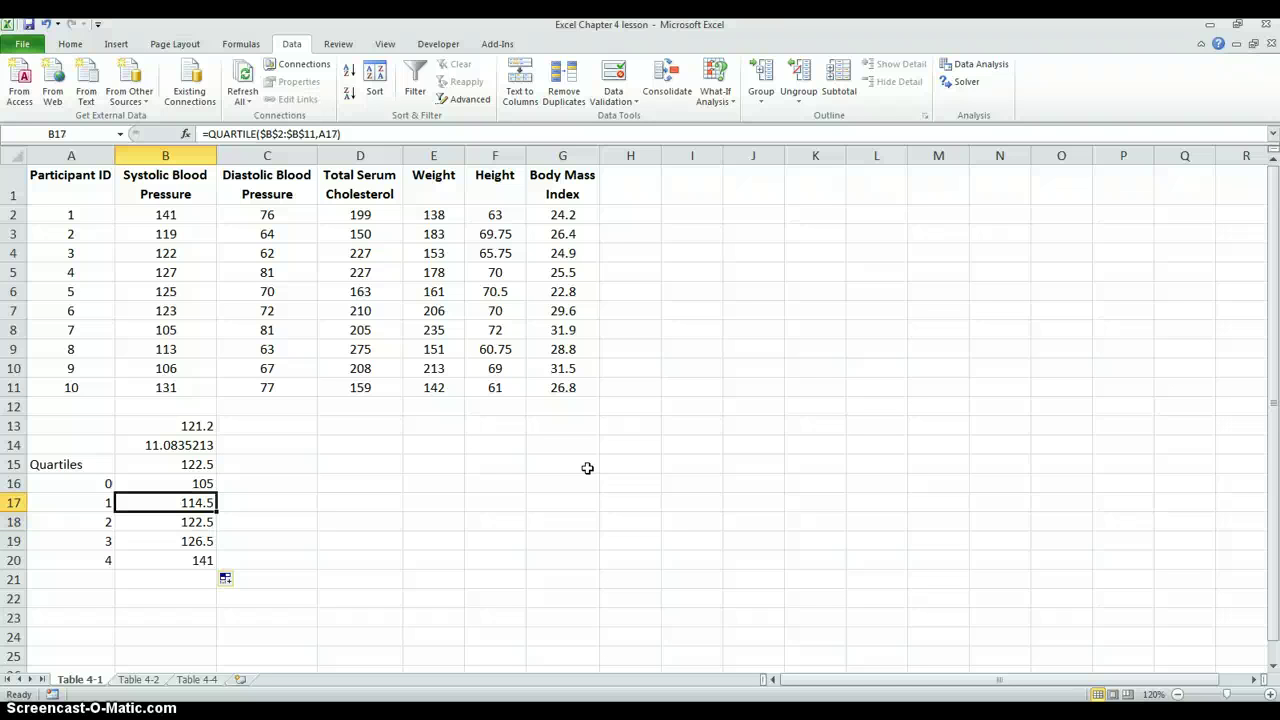
pyautogui.press('Up')
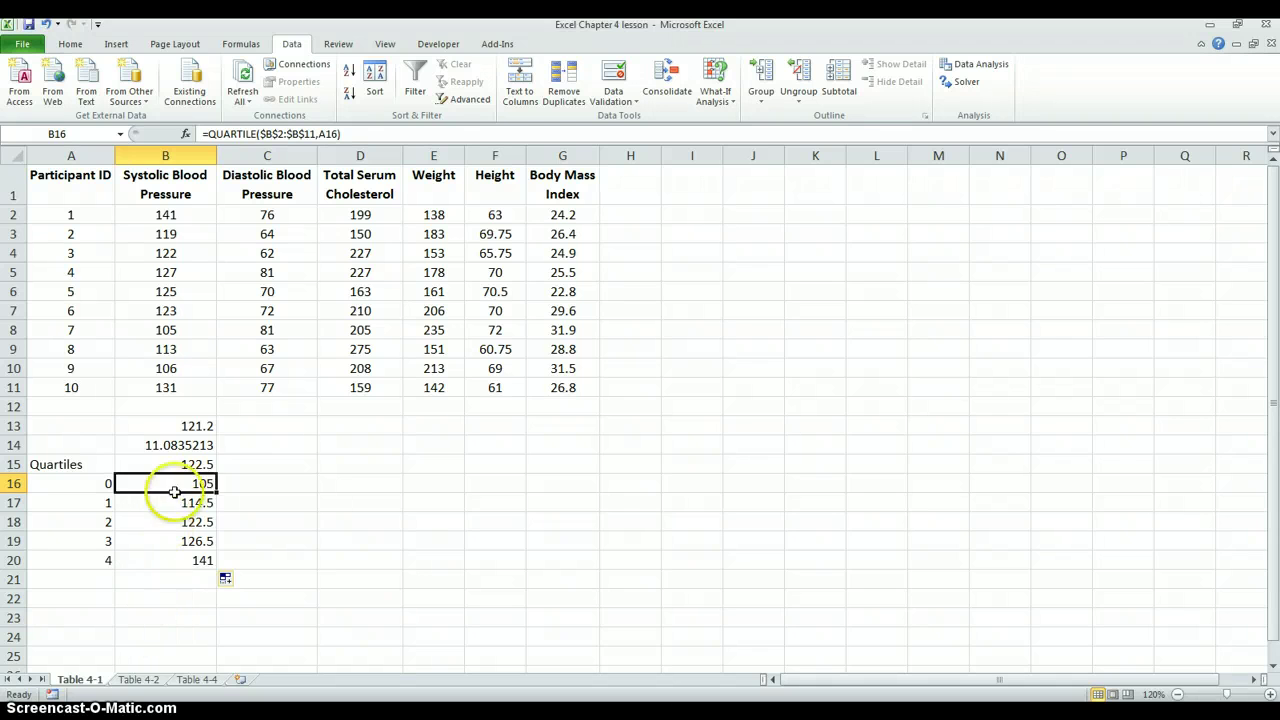
# Step: Review the summary statistics functions on the Table 4-4 sheet, then return to the Systolic Blood Pressure data in B1:B11 on Table 4-1
pyautogui.click(205, 680)
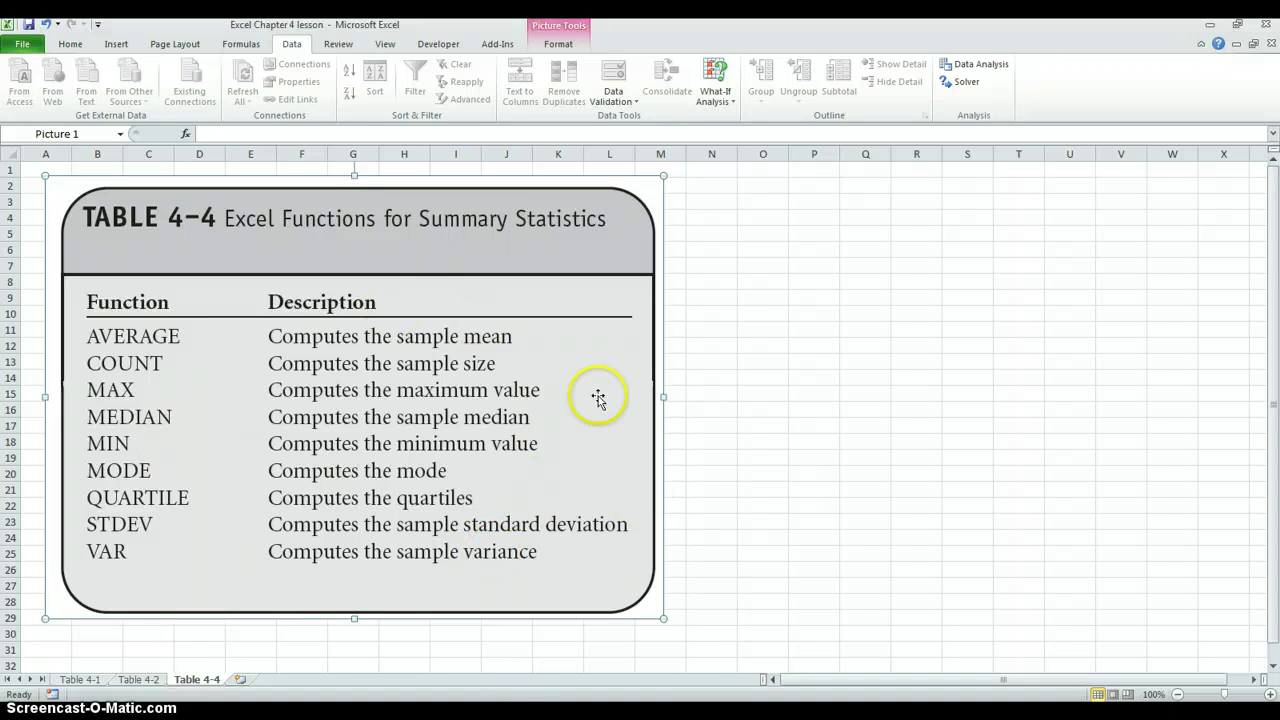
pyautogui.click(78, 681)
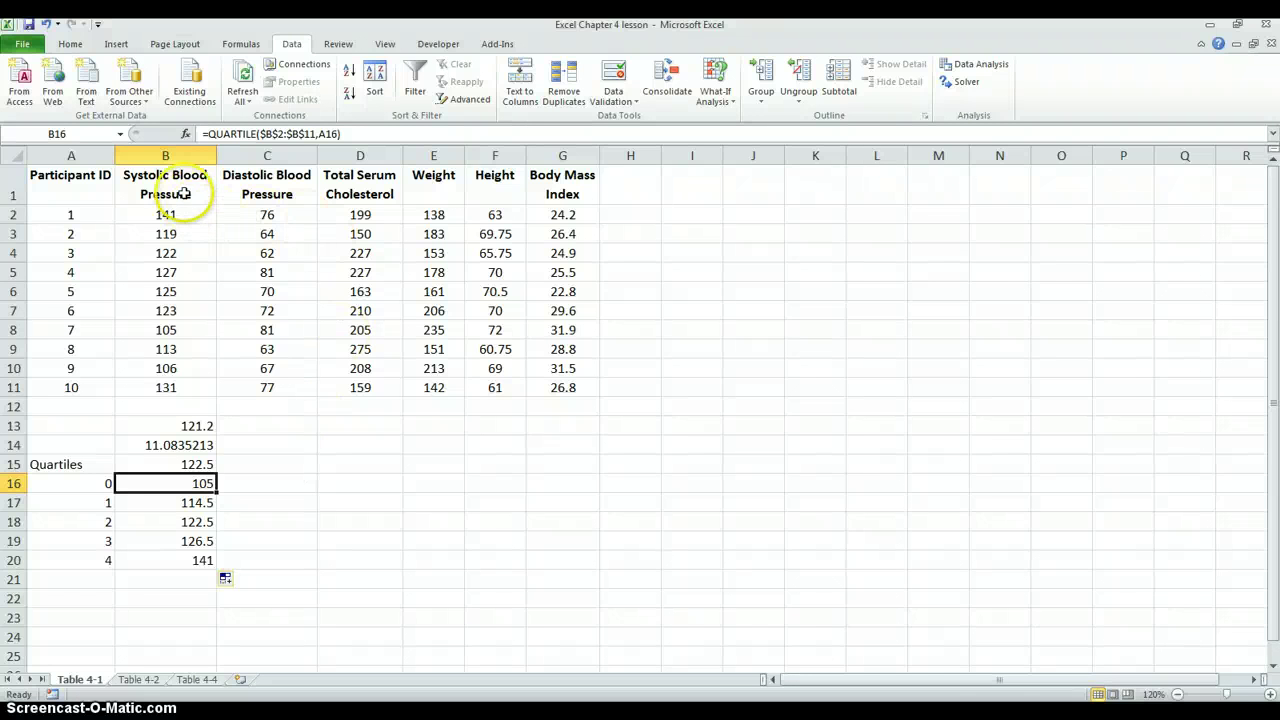
pyautogui.moveTo(168, 188); pyautogui.dragTo(166, 390)
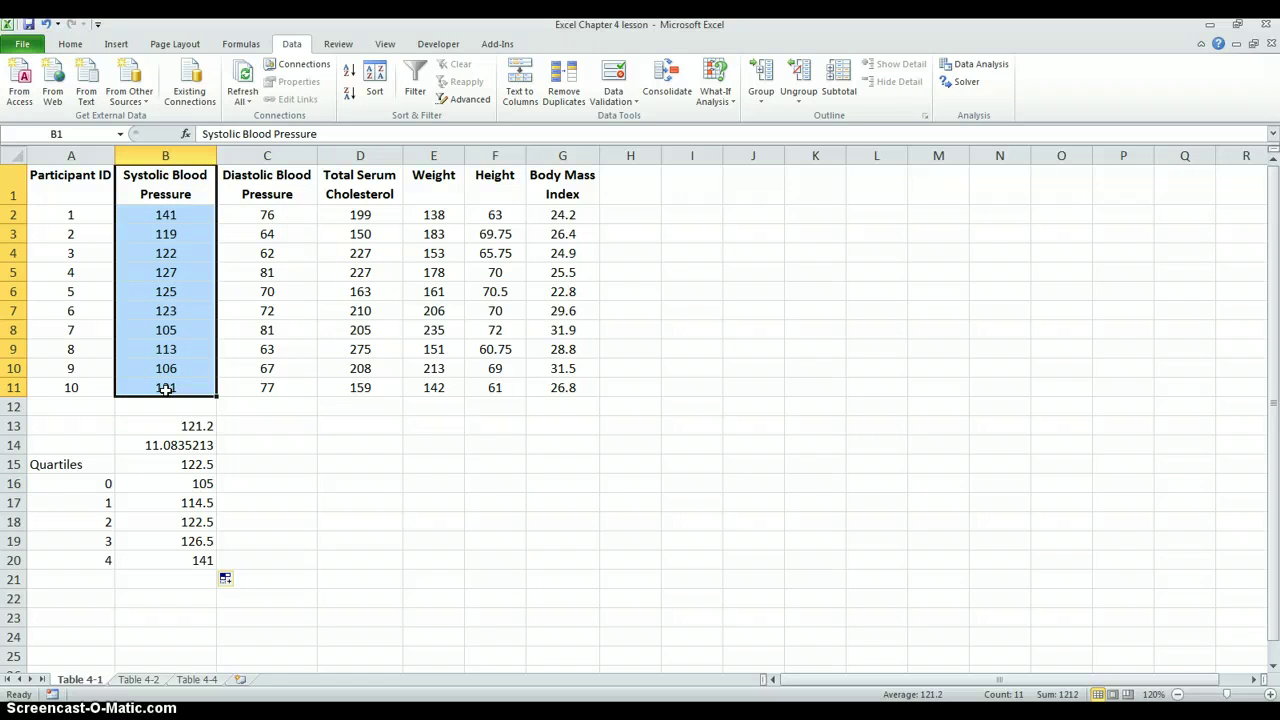
# Step: Enter the heading Categories in D14 and the first category, Less than 110, in D15
pyautogui.click(330, 445)
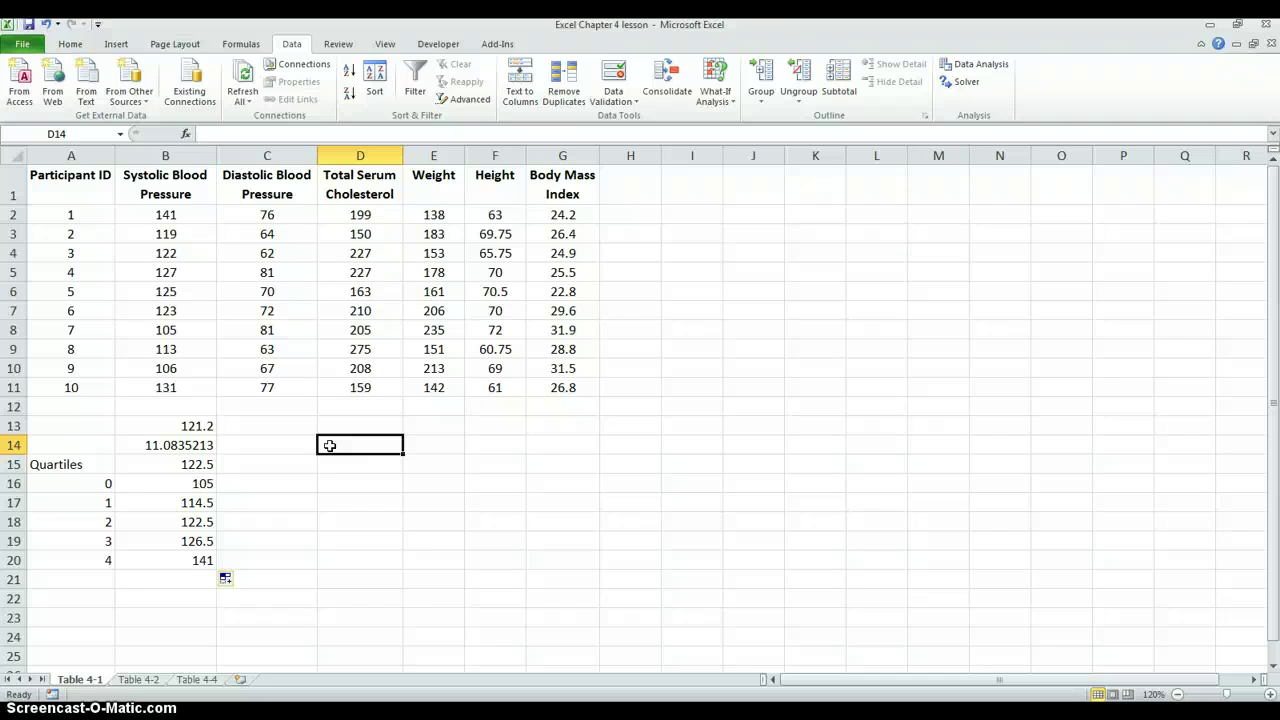
pyautogui.write('Categori')
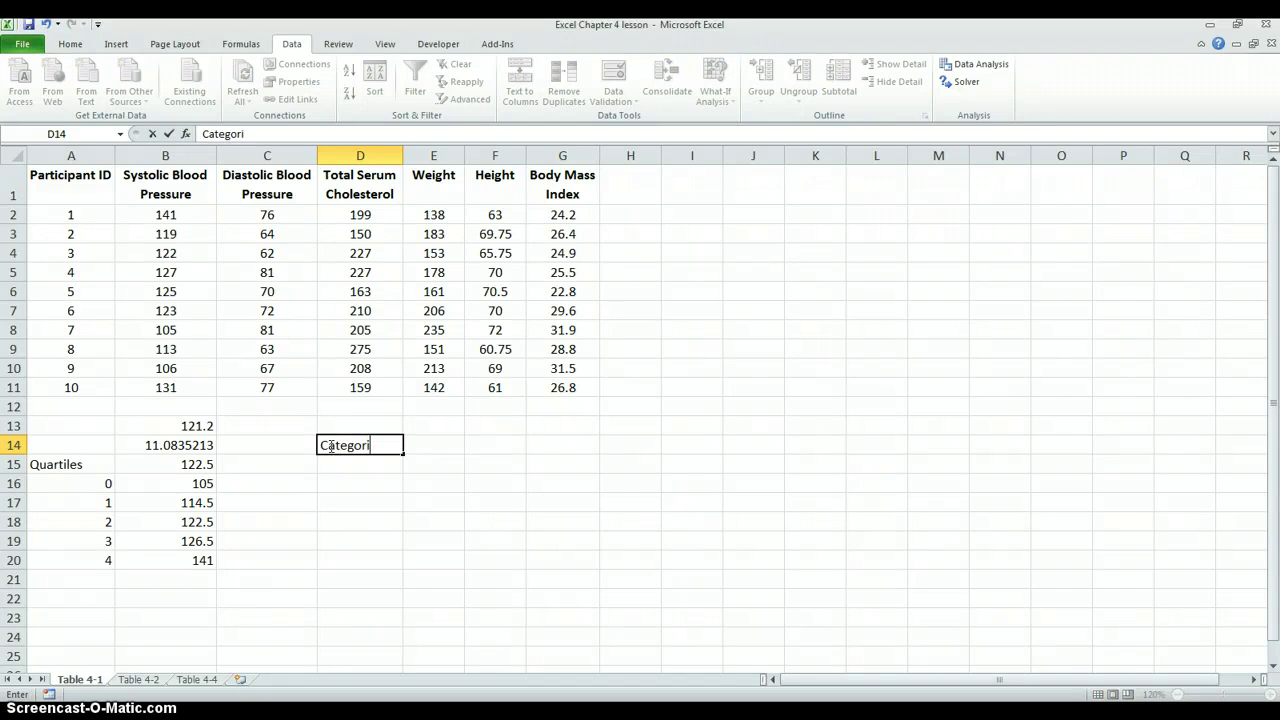
pyautogui.write('es')
pyautogui.press('Return')
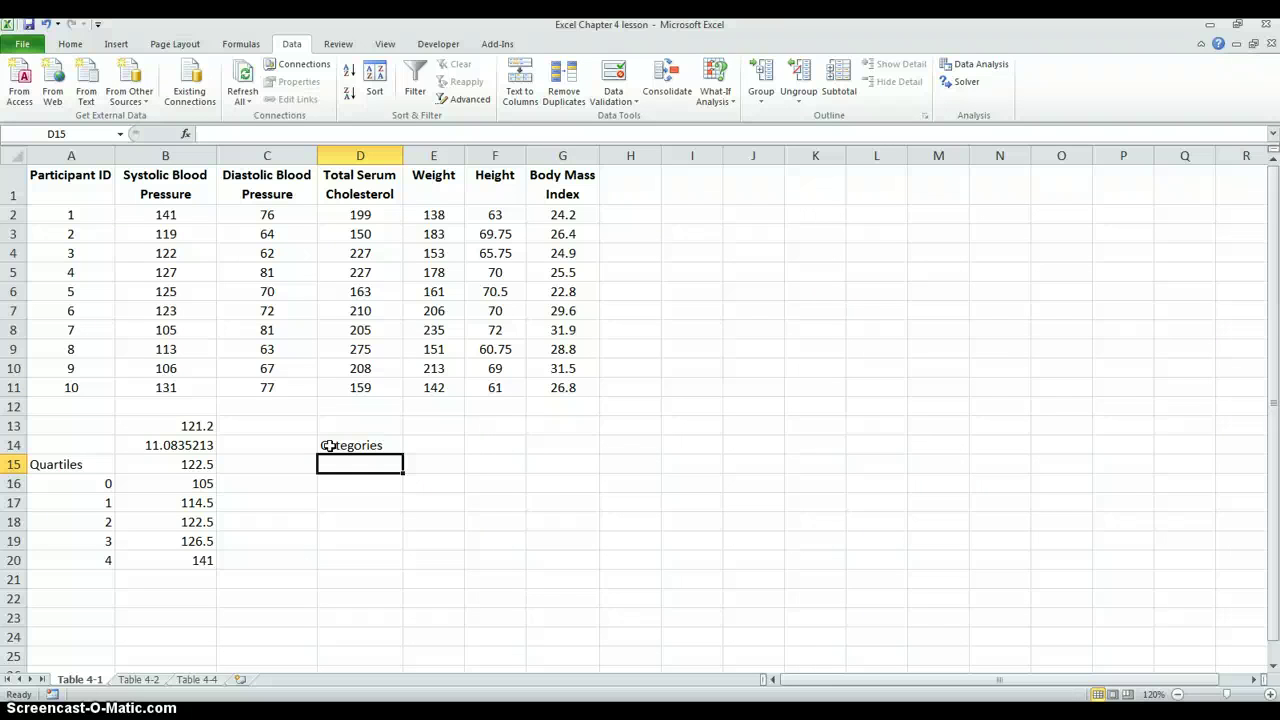
pyautogui.write('Less than')
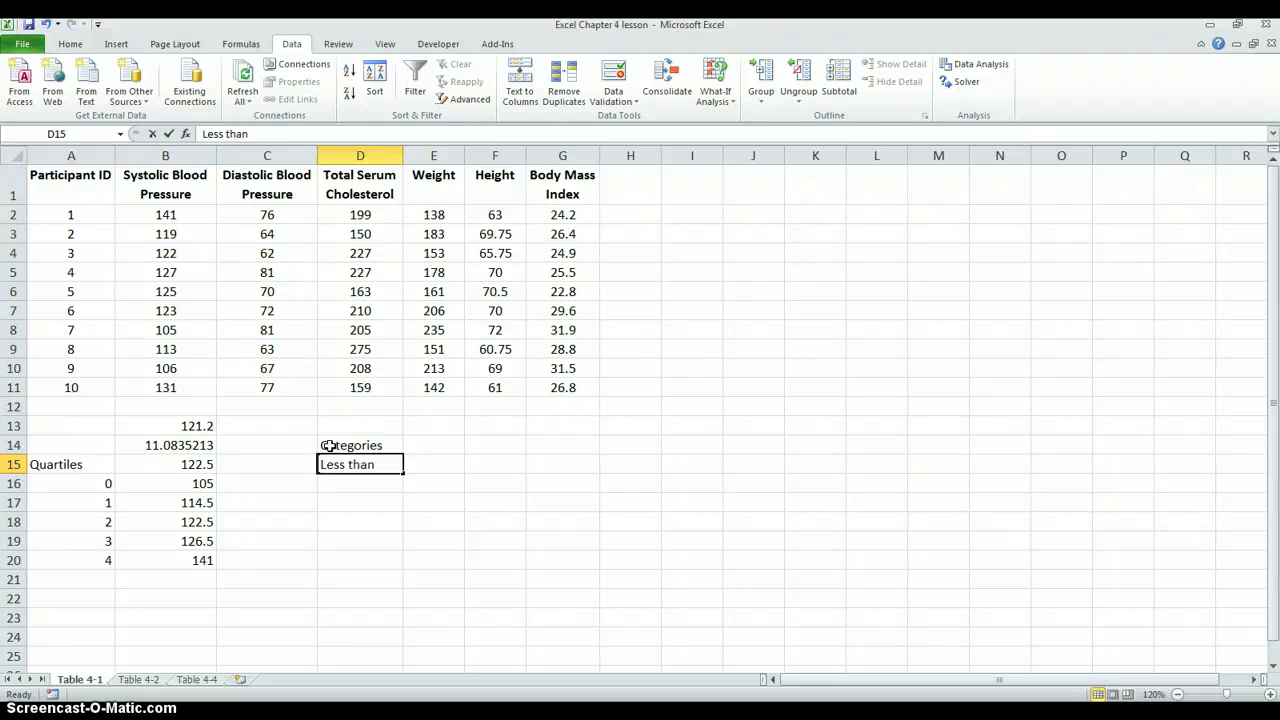
pyautogui.write(' 110')
pyautogui.press('Return')
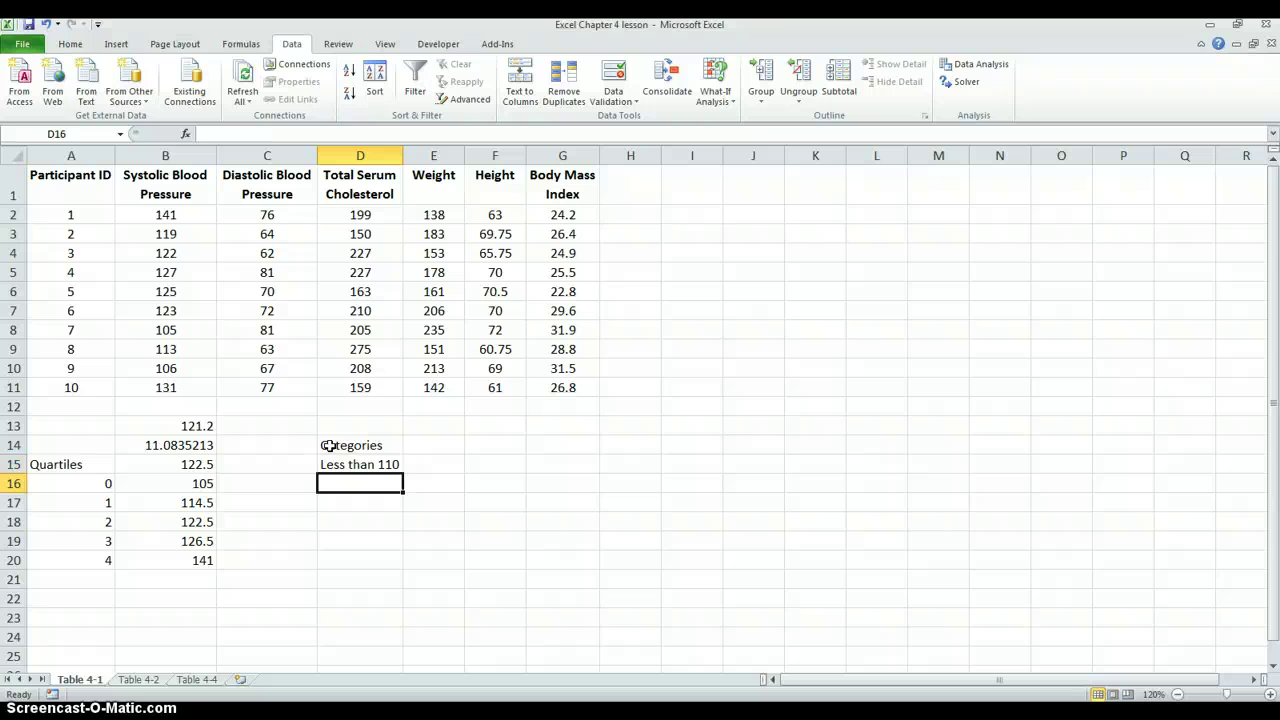
# Step: List the remaining categories 111 - 120, 121 - 130 and more than 130 in cells D16 through D18
pyautogui.write('111')
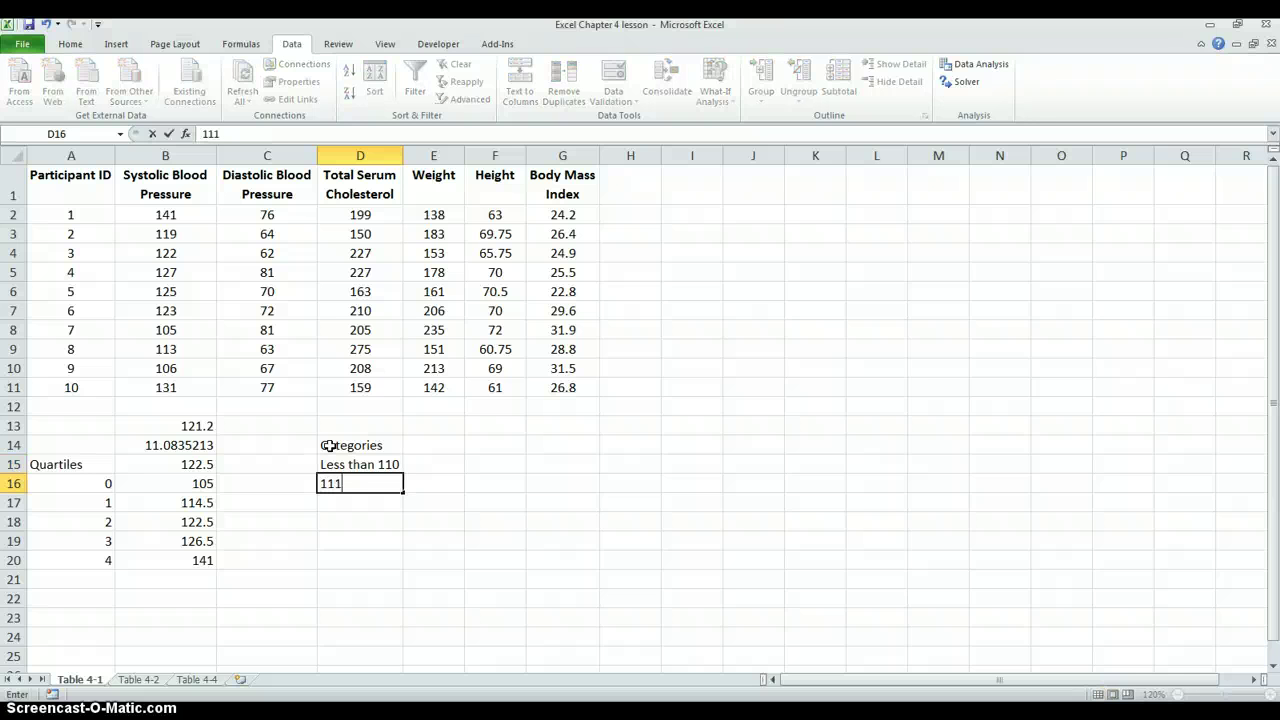
pyautogui.write(' - 120')
pyautogui.press('Return')
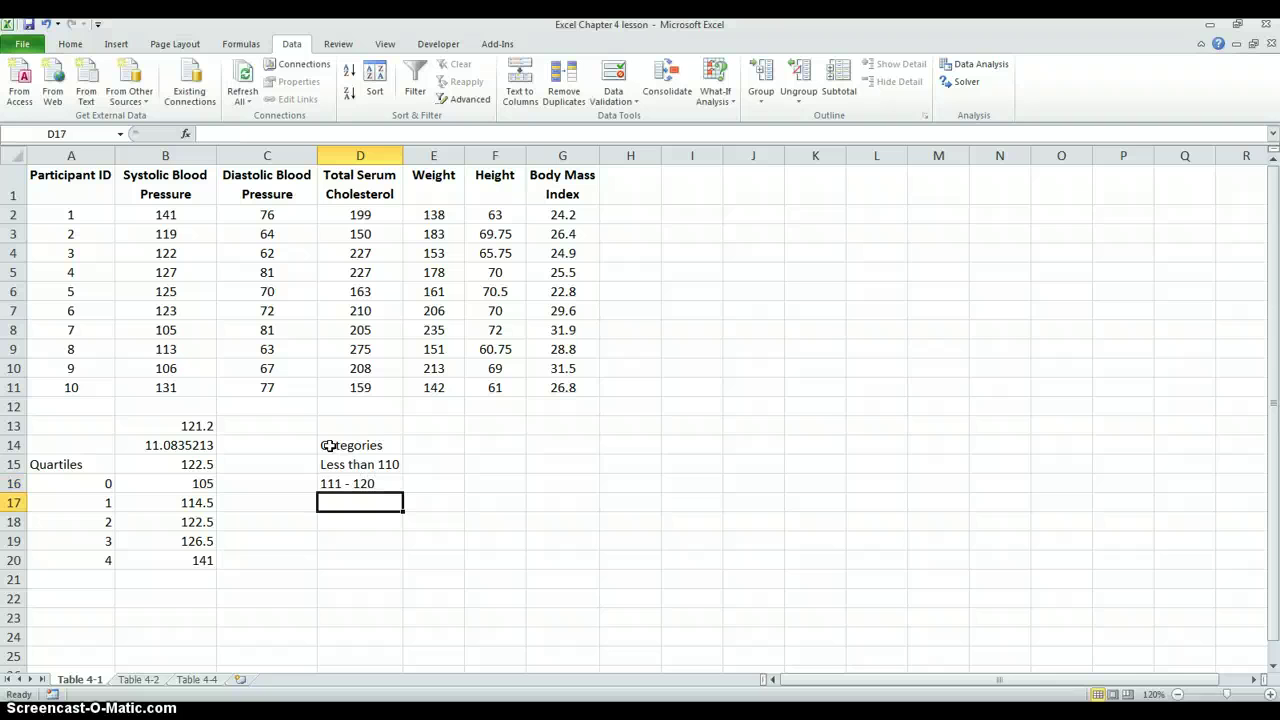
pyautogui.write('121 - 1')
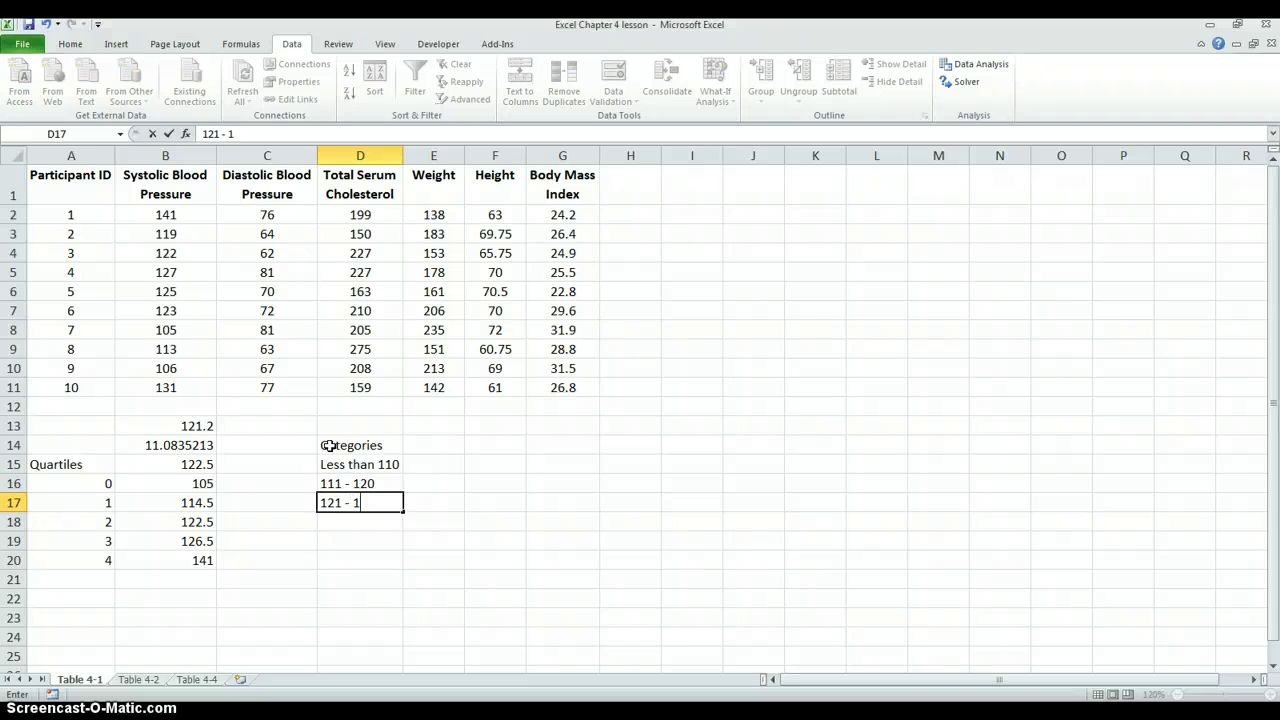
pyautogui.write('30')
pyautogui.press('Return')
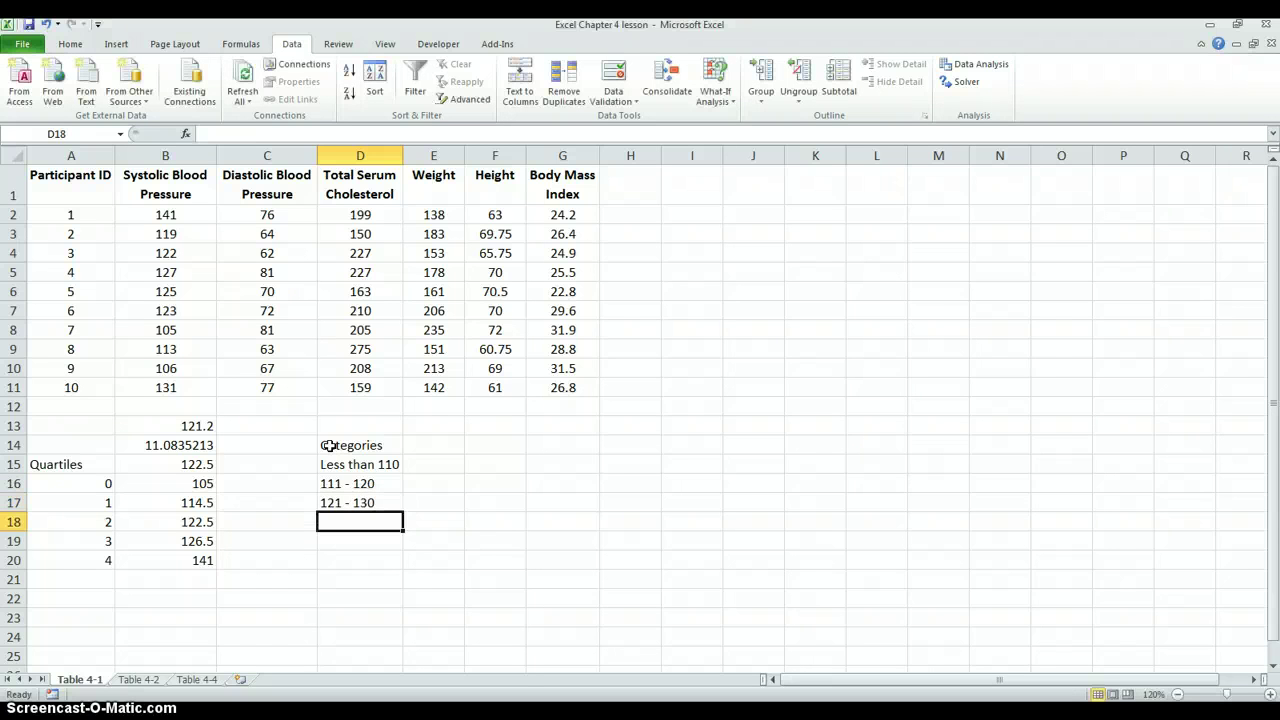
pyautogui.write('more than')
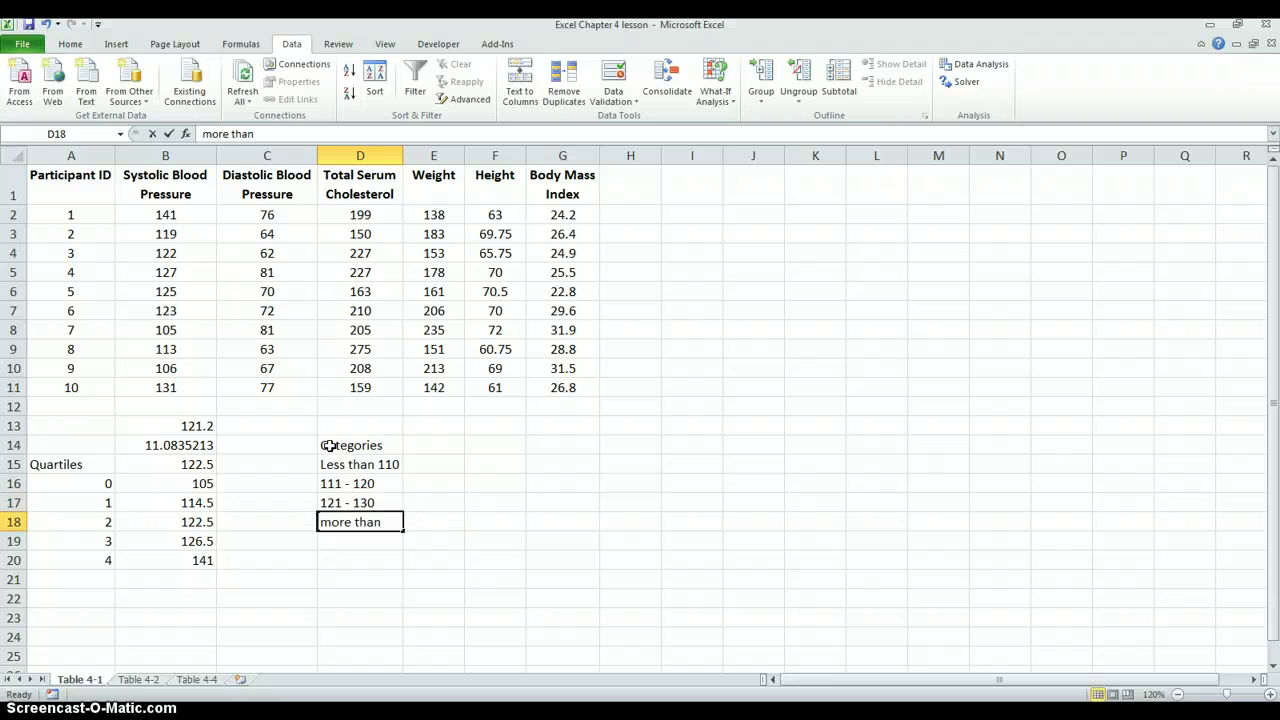
pyautogui.write(' 130')
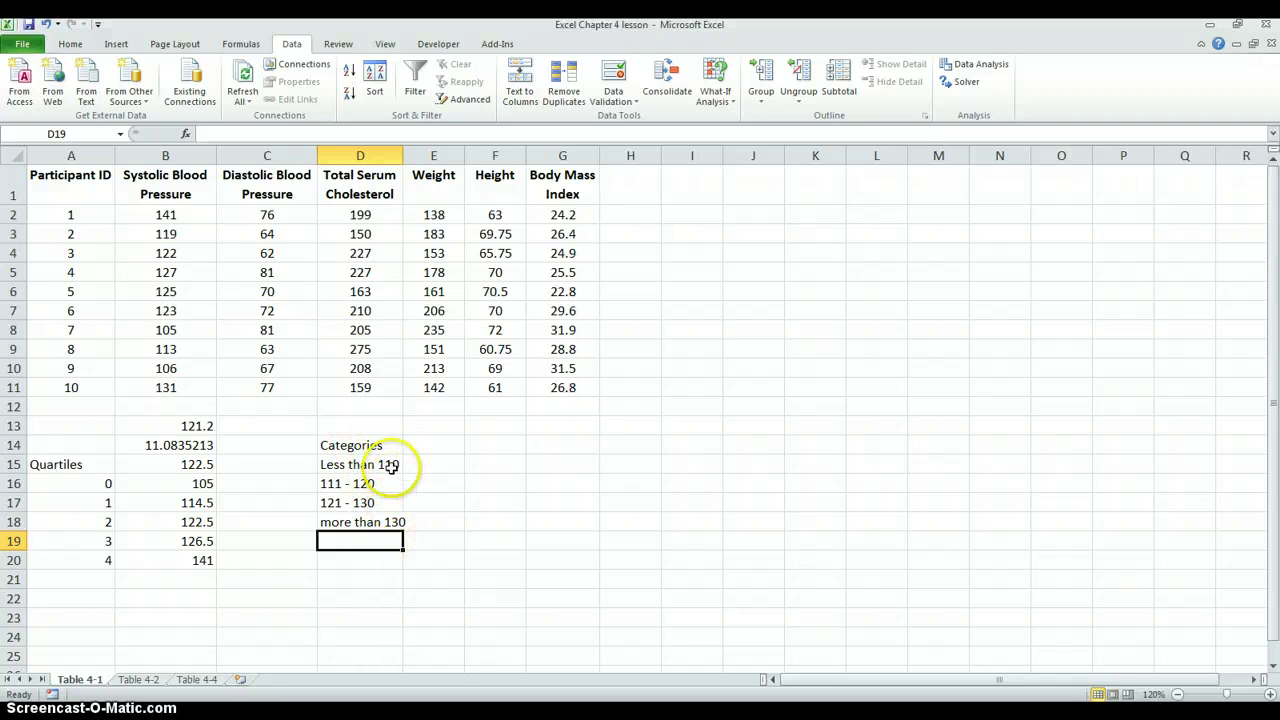
# Step: Add the heading Frequency in E14 and make the headings in D14:E14 bold
pyautogui.click(429, 448)
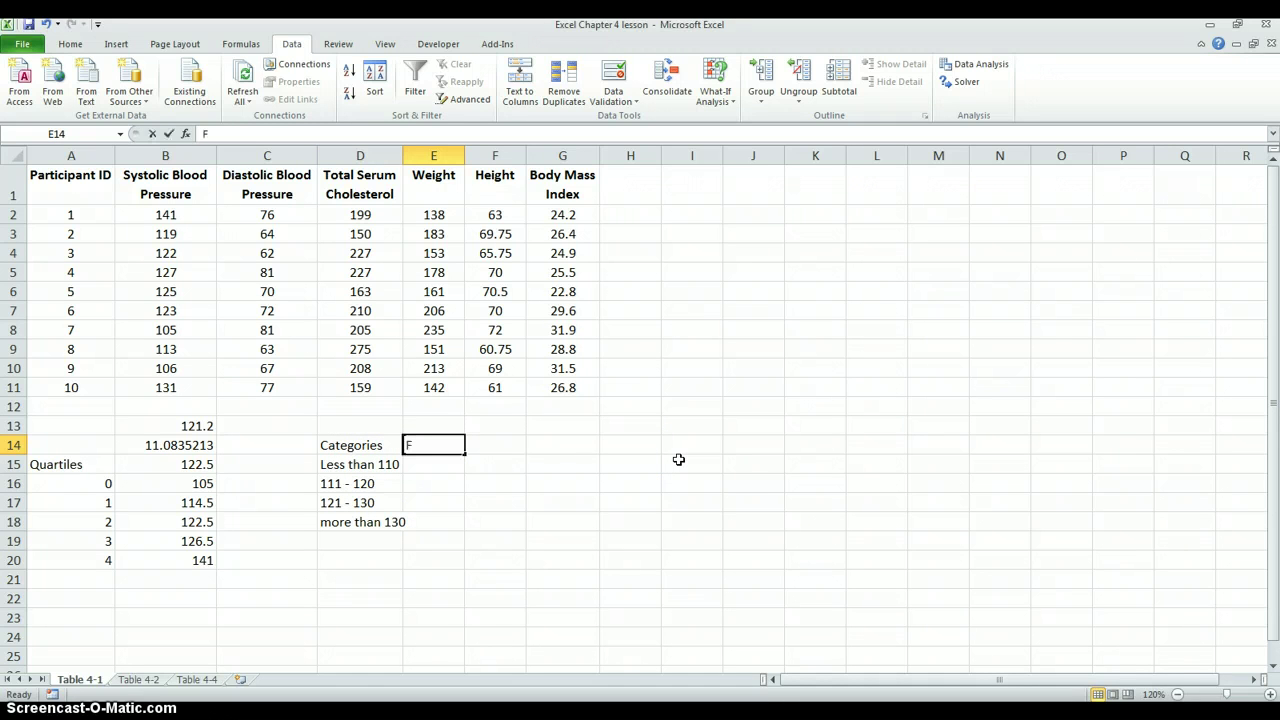
pyautogui.write('Frequency')
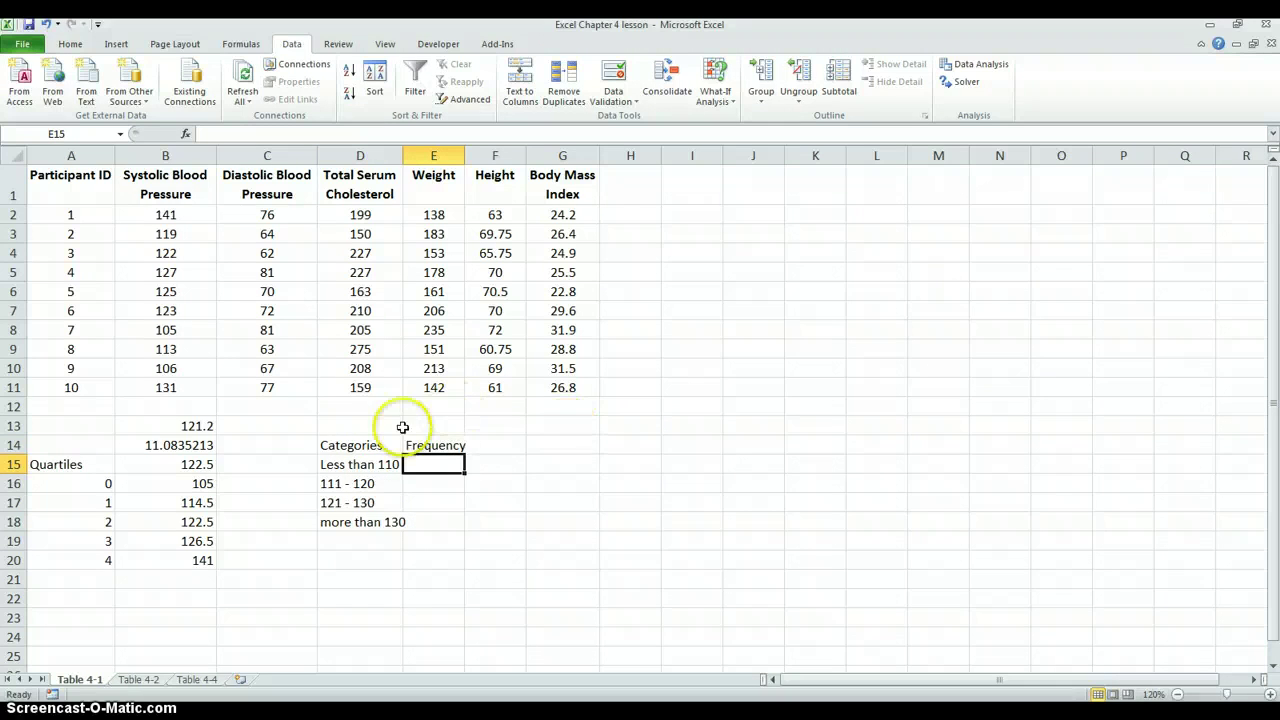
pyautogui.moveTo(398, 446); pyautogui.dragTo(408, 446)
pyautogui.hotkey('ctrl', 'b')
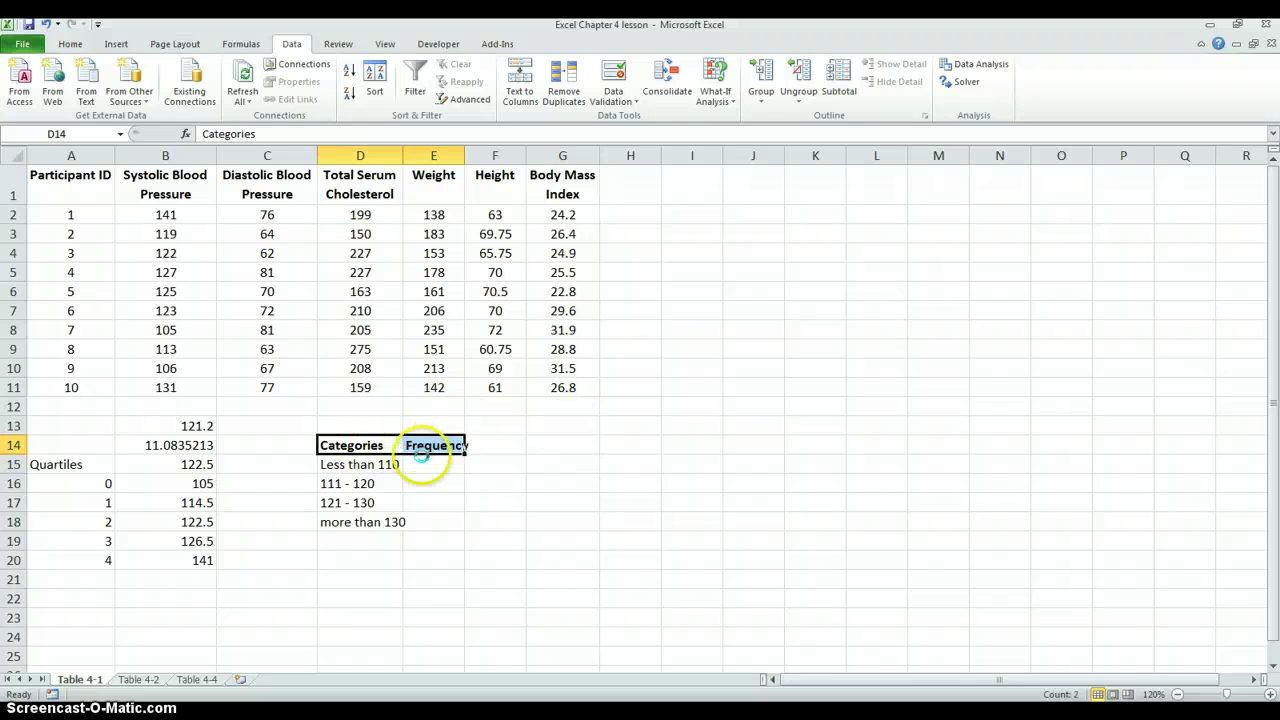
# Step: Autofit the width of column E so the Frequency heading fits
pyautogui.click(430, 465)
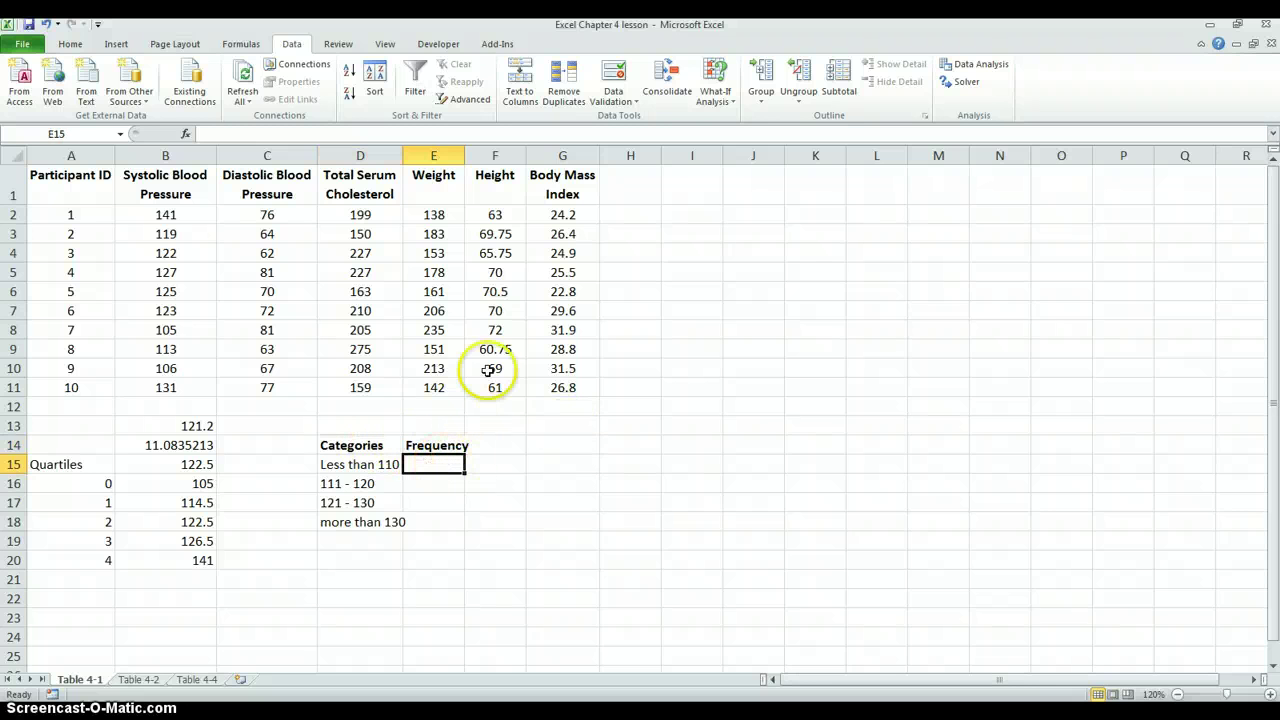
pyautogui.doubleClick(464, 152)
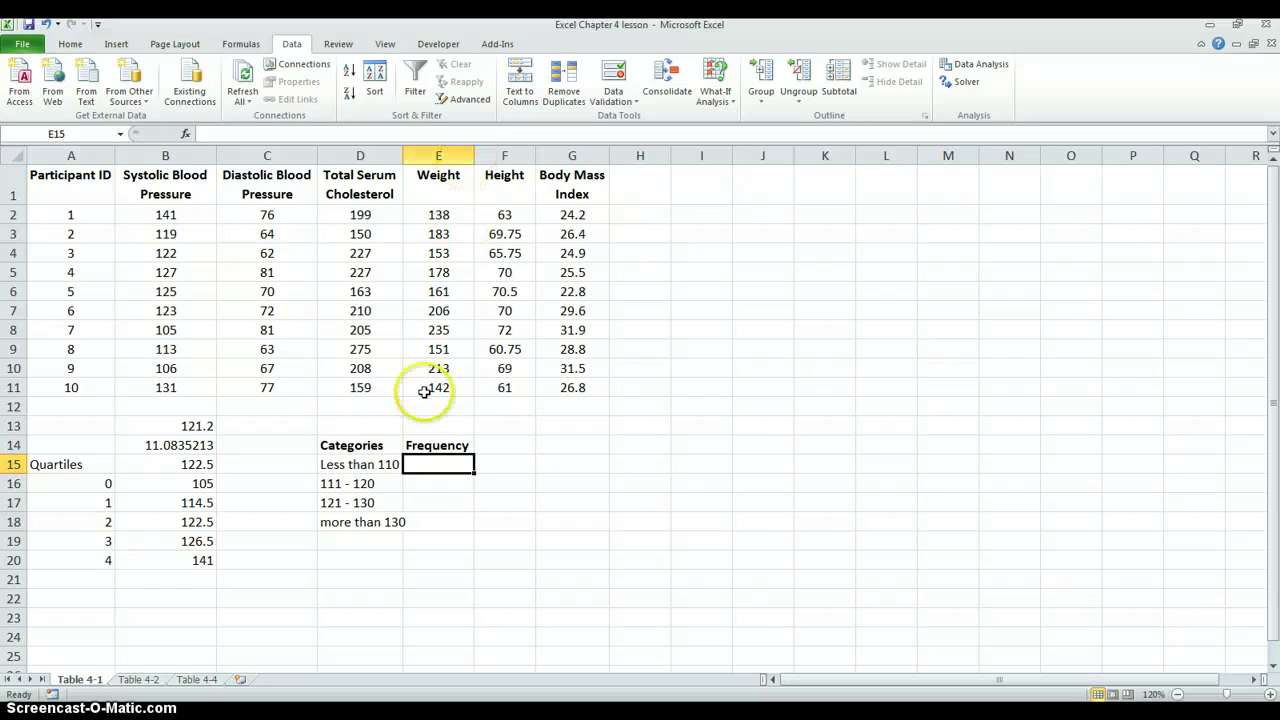
pyautogui.click(452, 445)
pyautogui.click(455, 469)
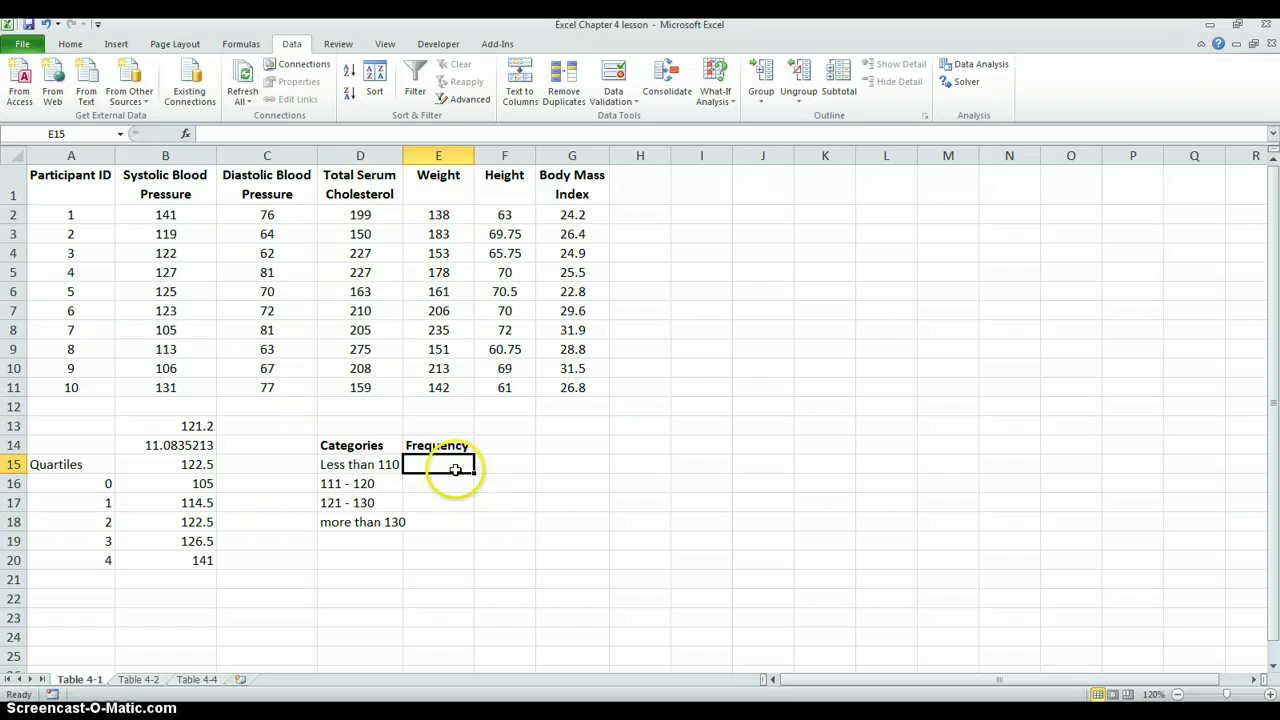
# Step: Sort all participant rows by Systolic Blood Pressure values from smallest to largest, expanding the selection to the adjacent columns
pyautogui.moveTo(166, 215); pyautogui.dragTo(194, 379)
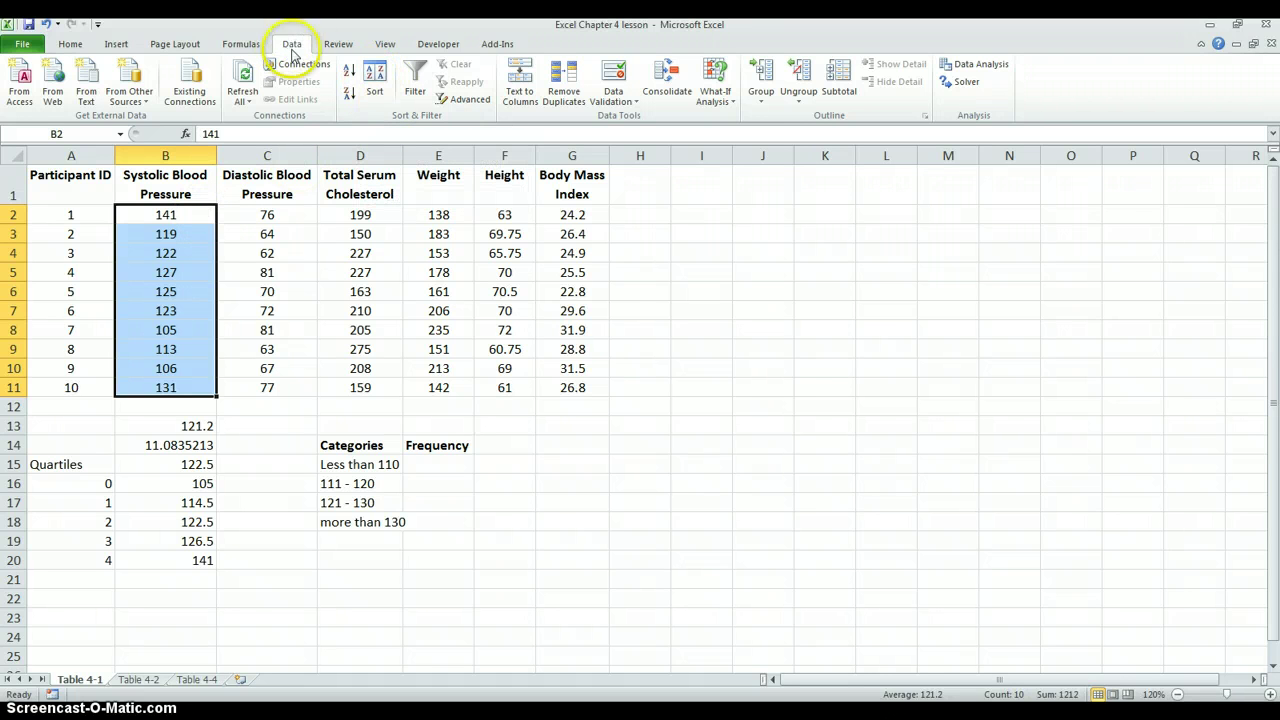
pyautogui.click(376, 76)
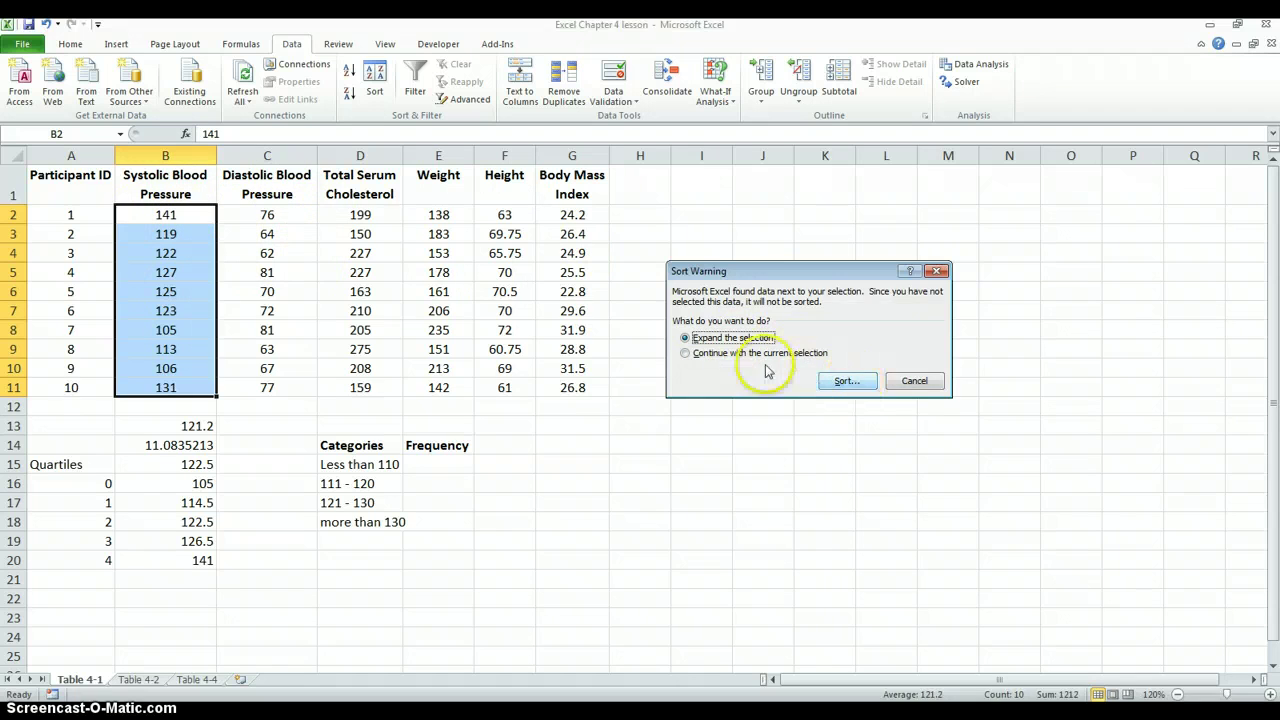
pyautogui.click(845, 381)
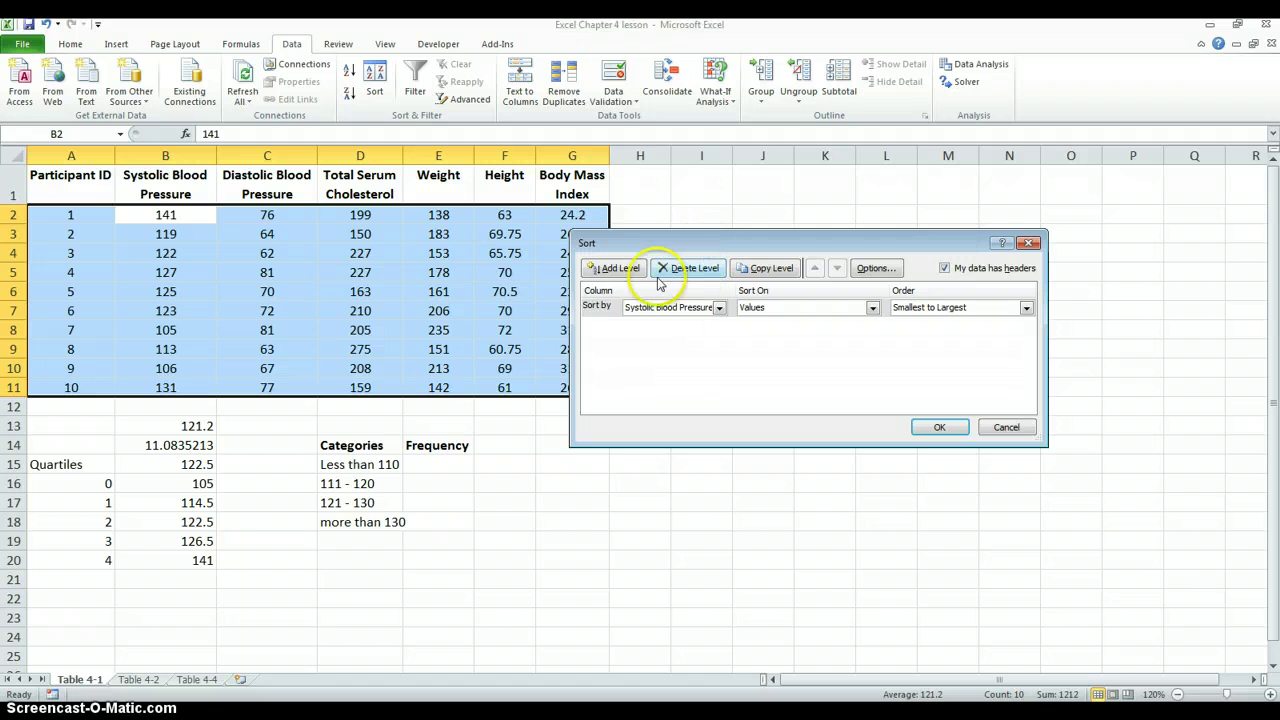
pyautogui.click(717, 307)
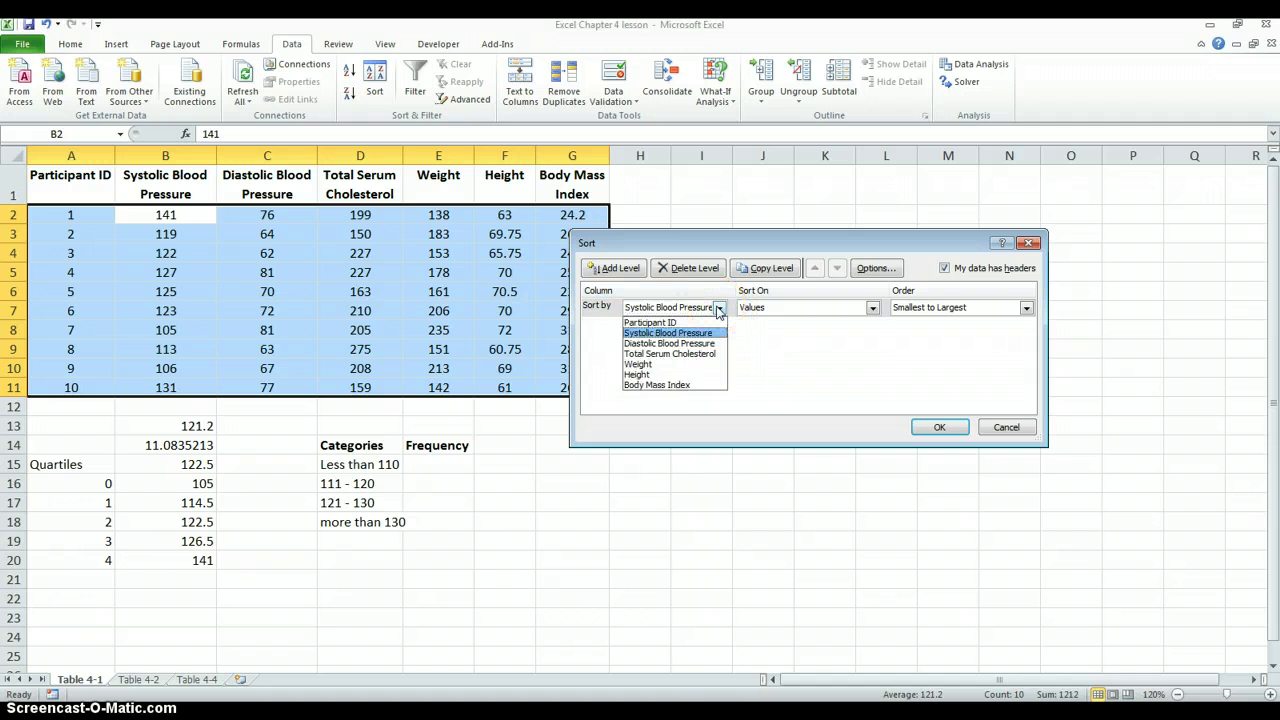
pyautogui.click(717, 309)
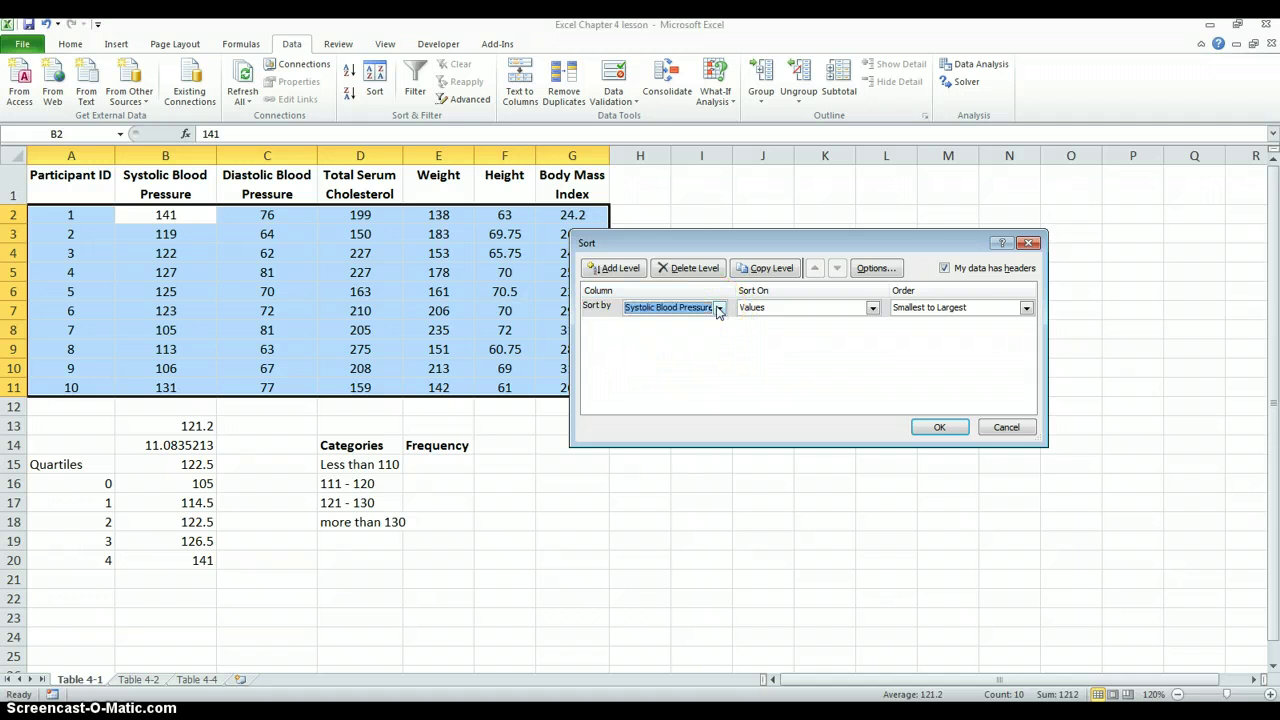
pyautogui.click(957, 425)
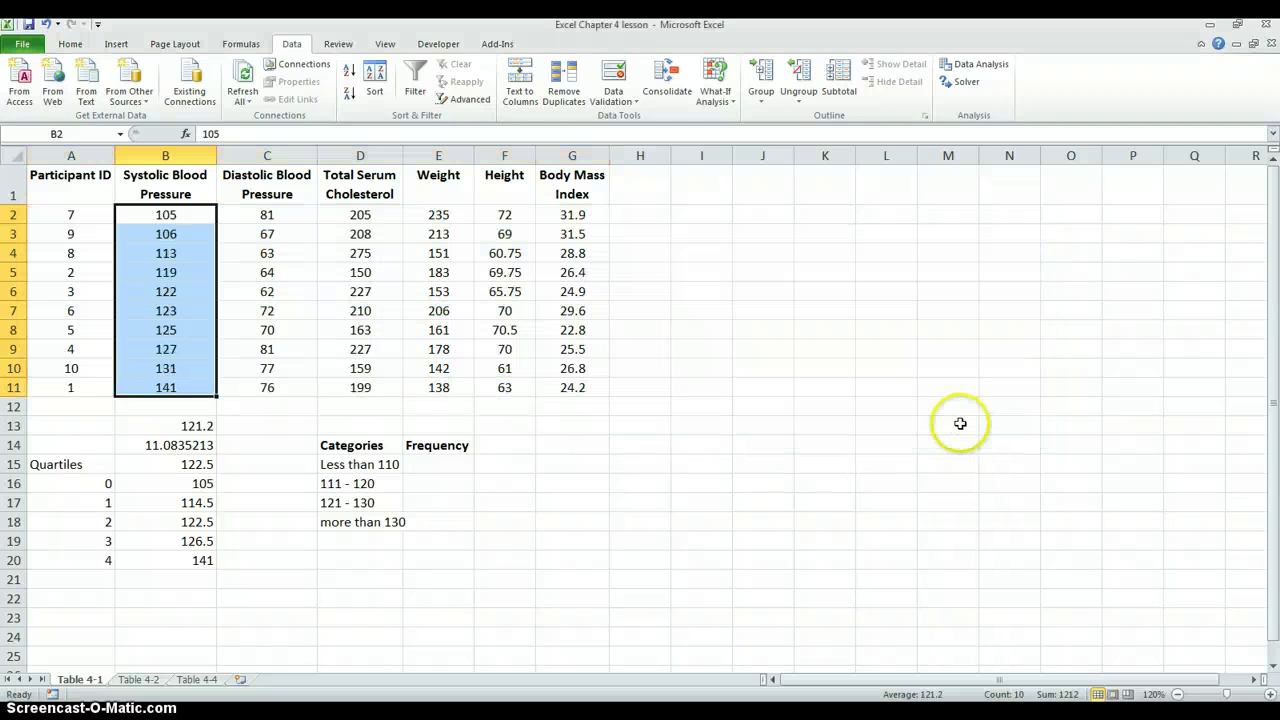
# Step: Check the sorted Systolic Blood Pressure values from the lowest in B2 to the highest in B11
pyautogui.click(274, 424)
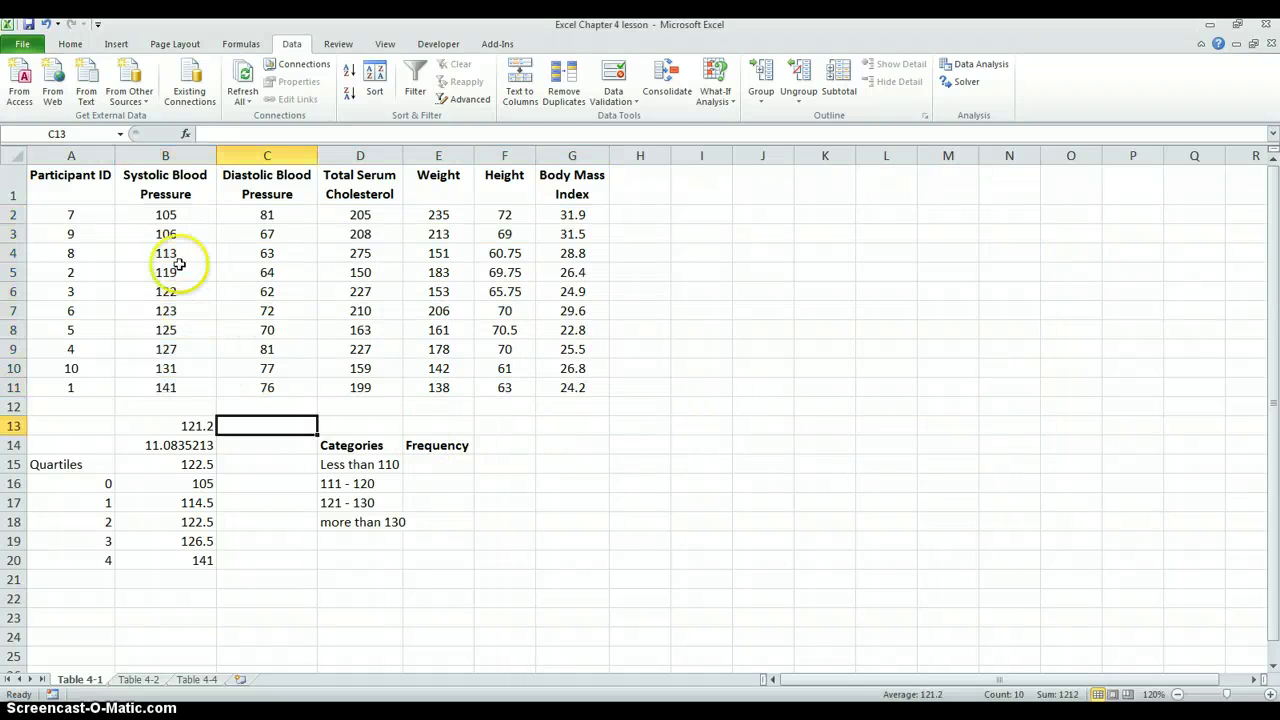
pyautogui.click(166, 215)
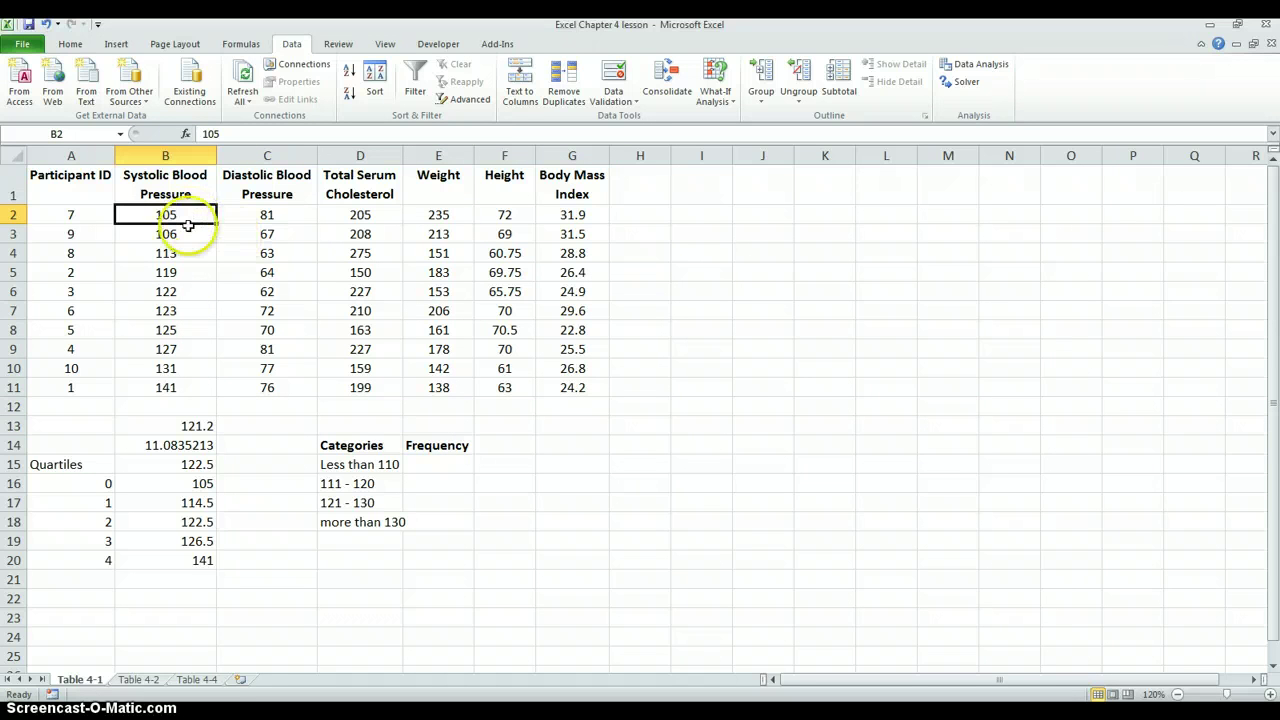
pyautogui.click(182, 384)
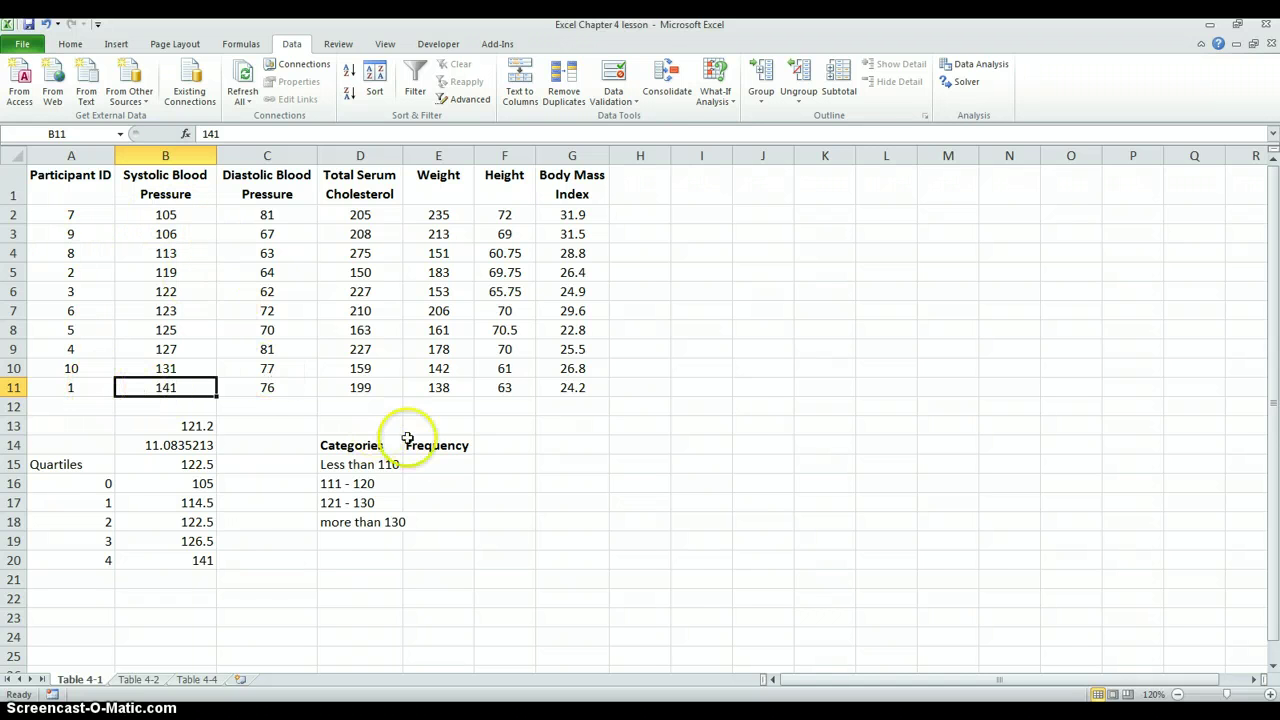
# Step: Count the sorted Systolic Blood Pressure values in the two lowest categories and enter 2 in E15 and 2 in E16
pyautogui.click(429, 468)
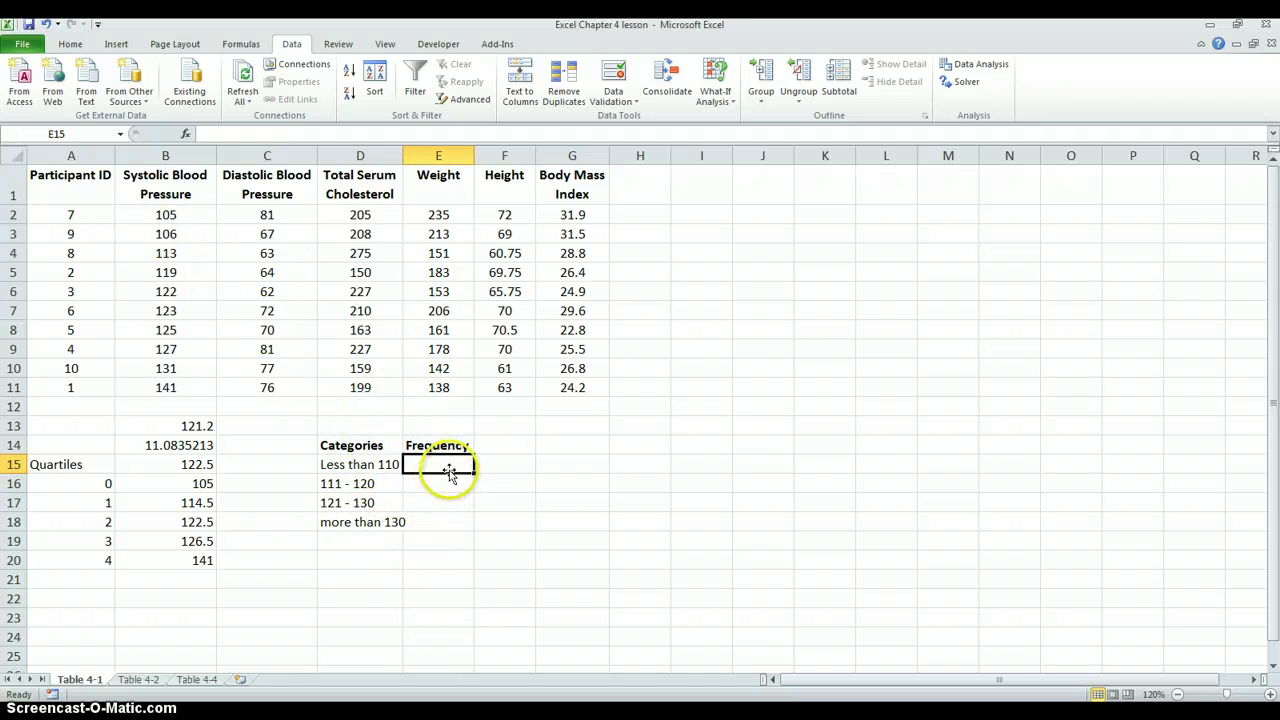
pyautogui.click(163, 216)
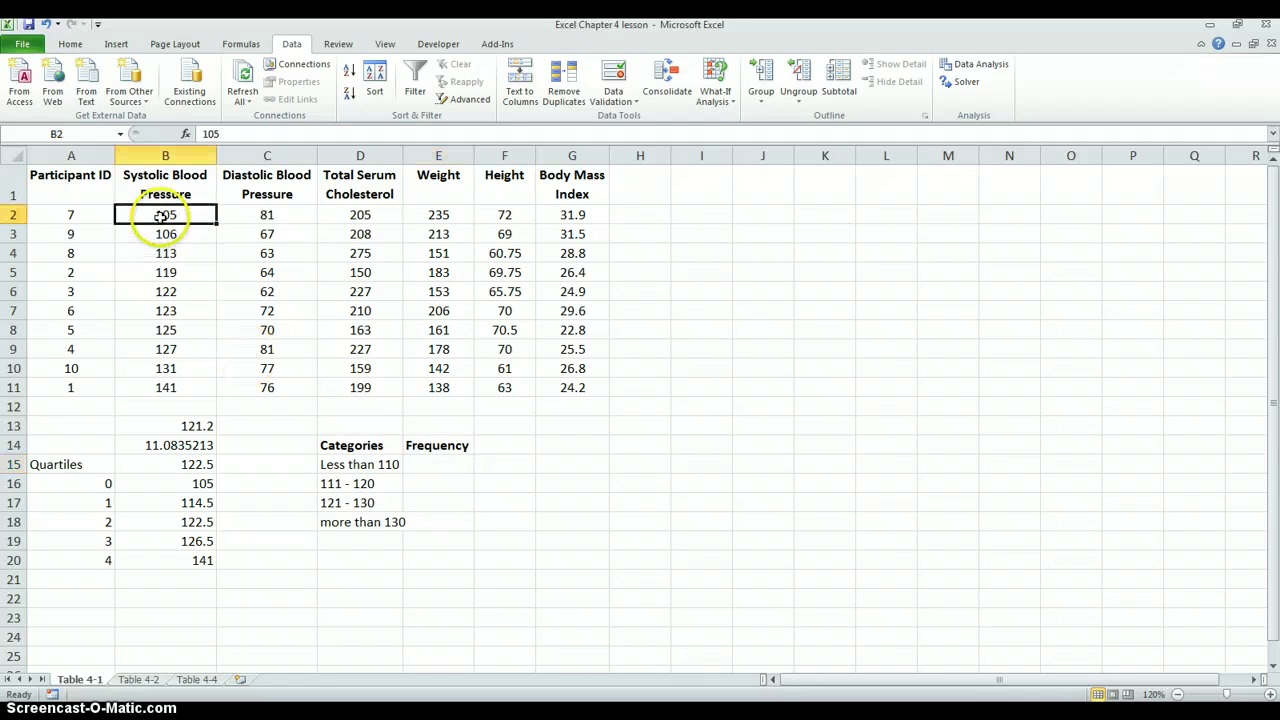
pyautogui.moveTo(162, 224); pyautogui.dragTo(163, 234)
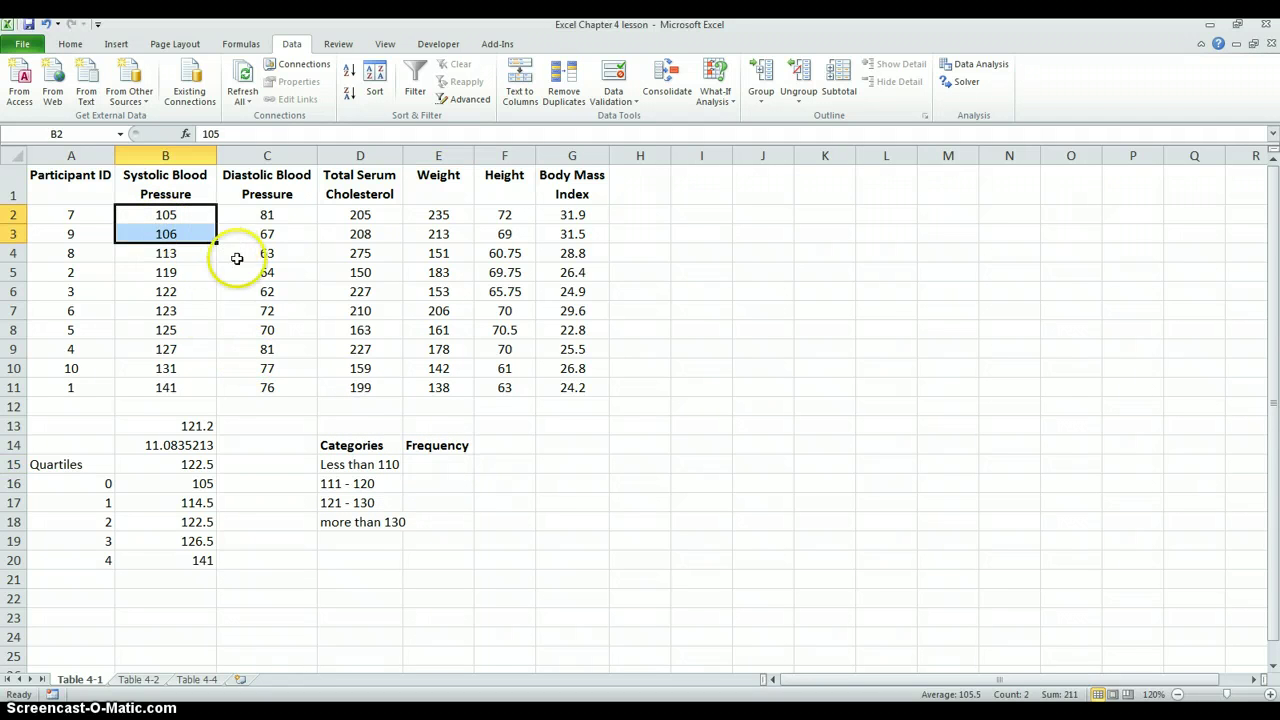
pyautogui.click(453, 460)
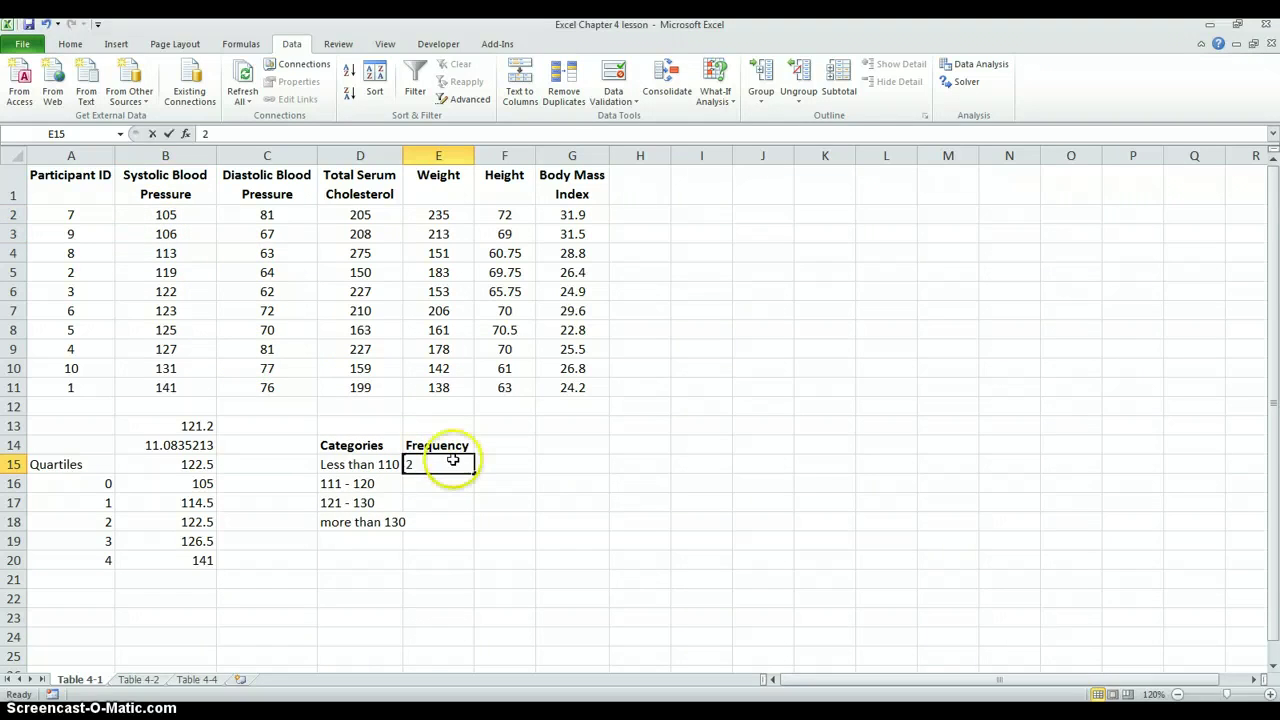
pyautogui.write('2')
pyautogui.press('Return')
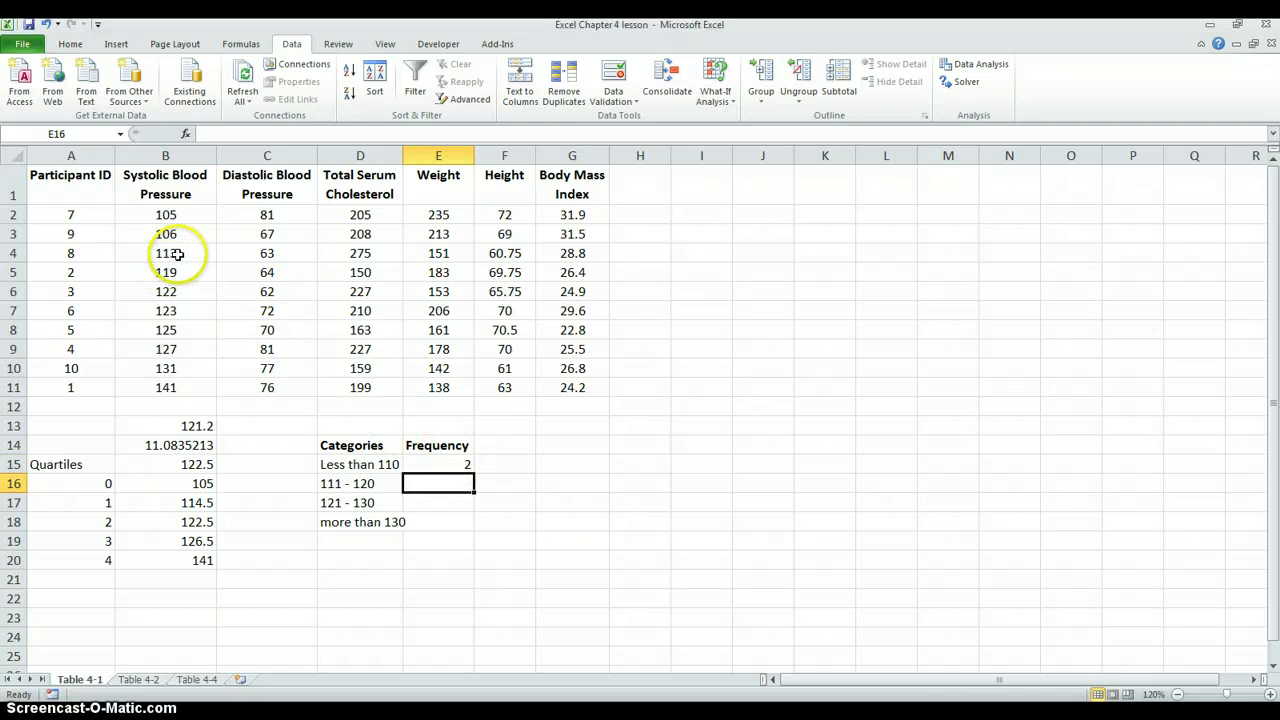
pyautogui.moveTo(177, 254); pyautogui.dragTo(170, 272)
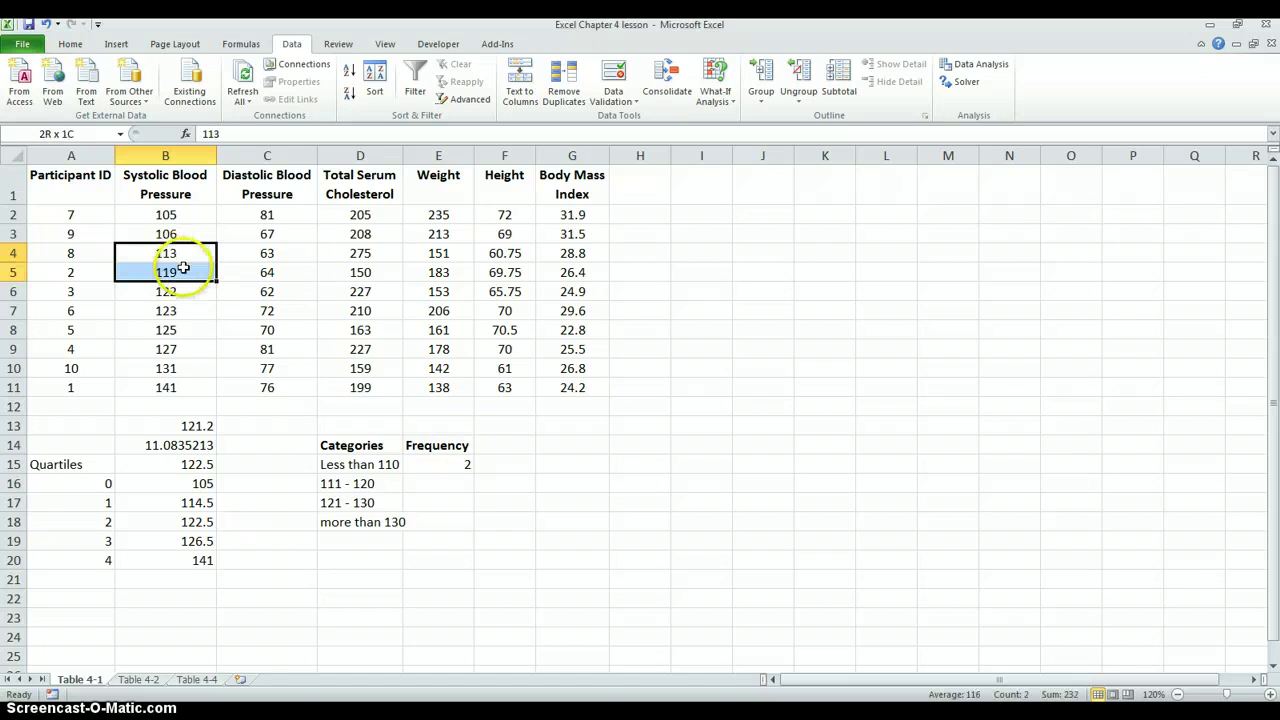
pyautogui.click(464, 481)
pyautogui.write('2')
pyautogui.press('Return')
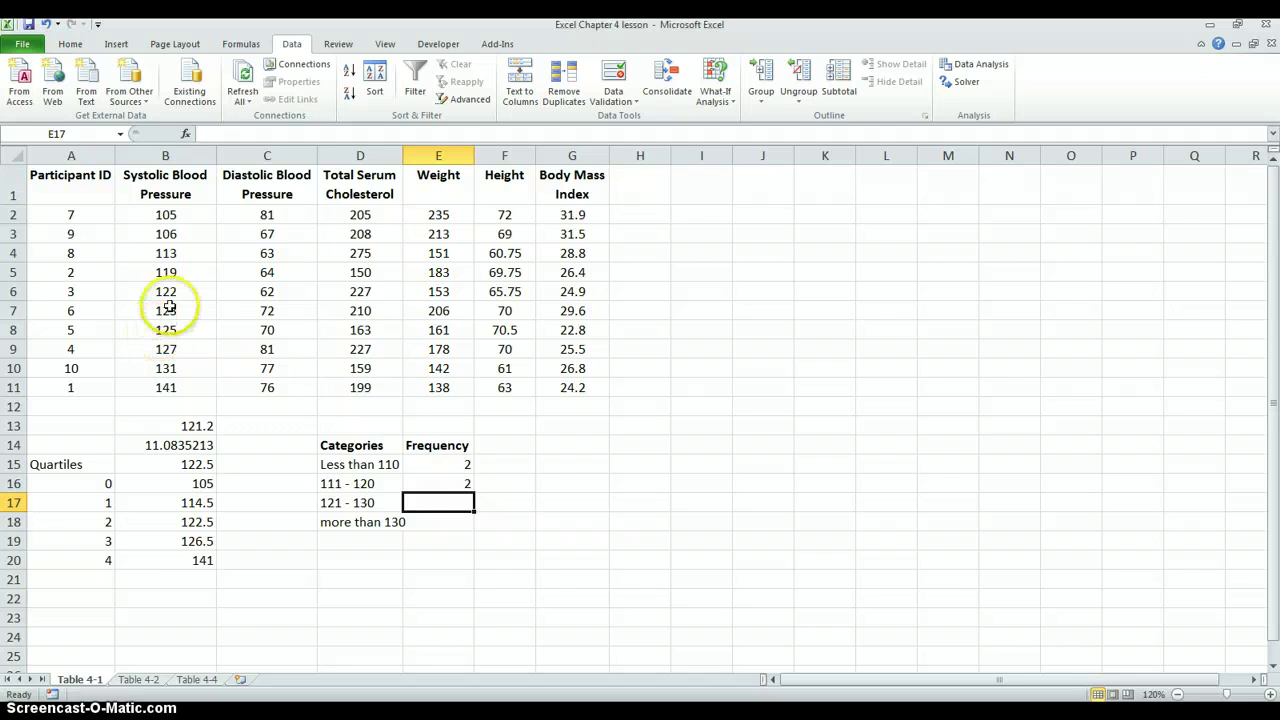
# Step: Count the values for the 121 - 130 and more than 130 categories, enter 4 in E17 and 2 in E18, and review the frequencies
pyautogui.moveTo(172, 290); pyautogui.dragTo(195, 346)
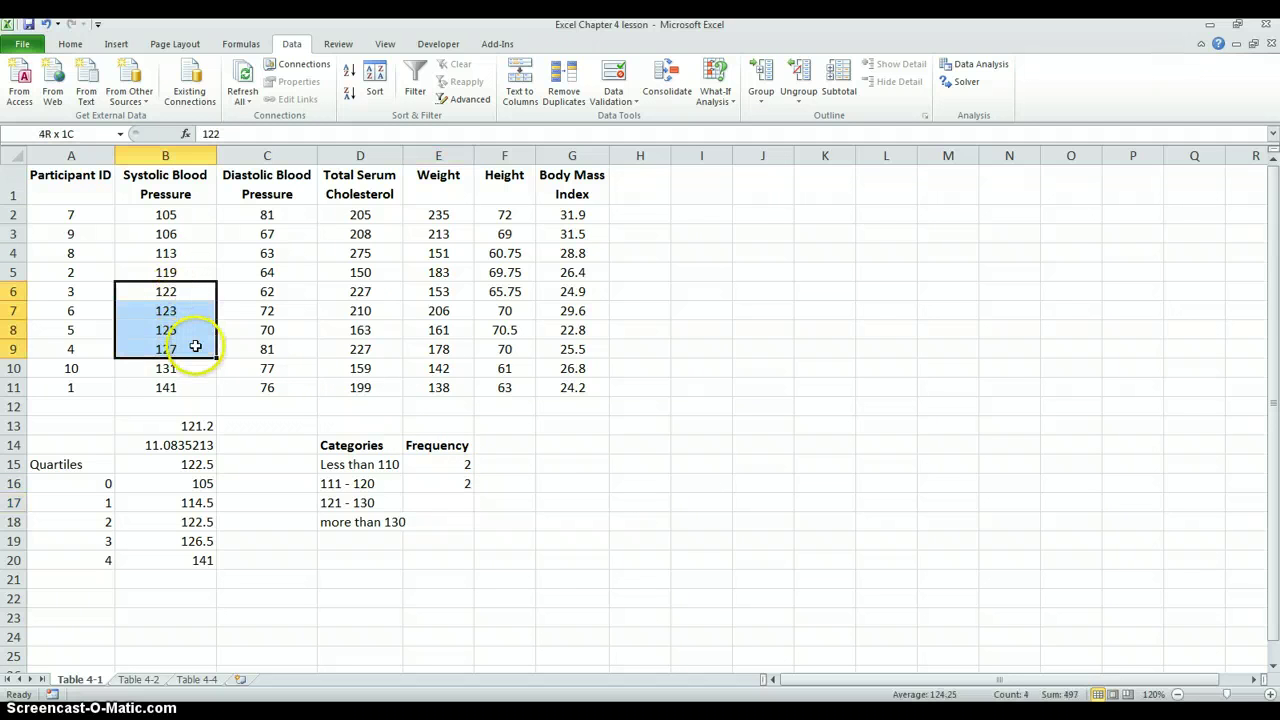
pyautogui.click(461, 498)
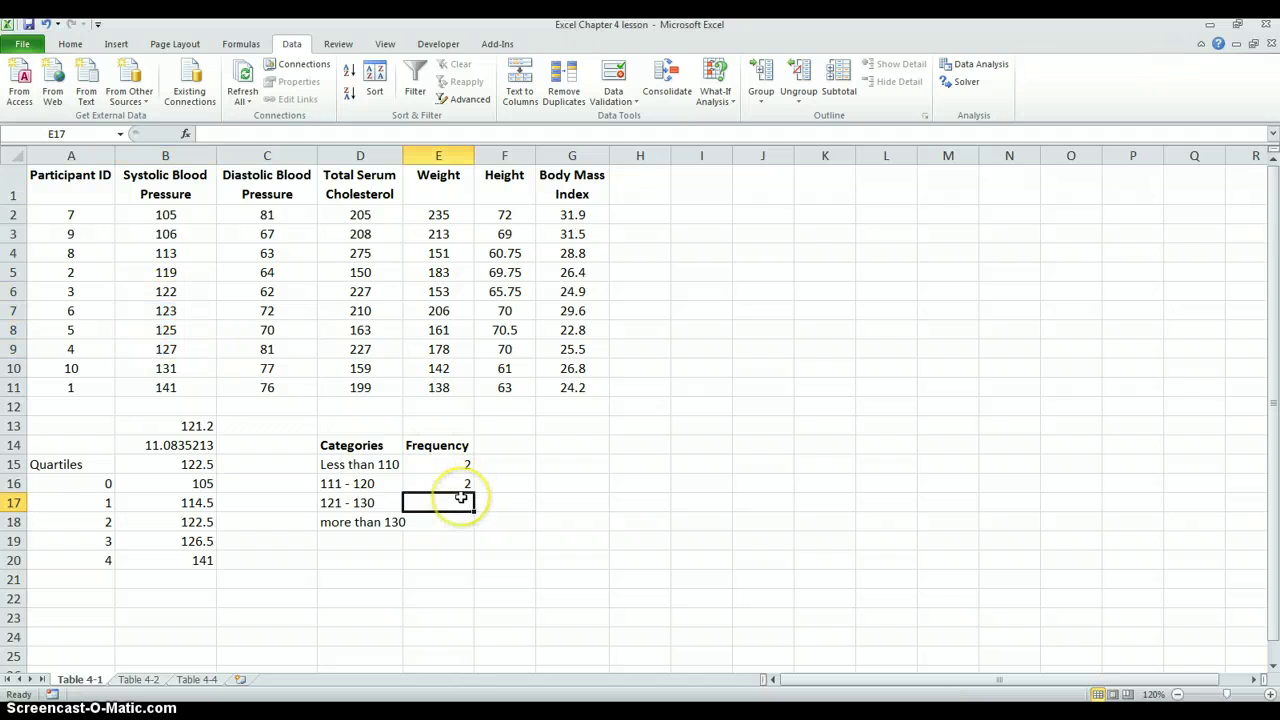
pyautogui.write('4')
pyautogui.press('Return')
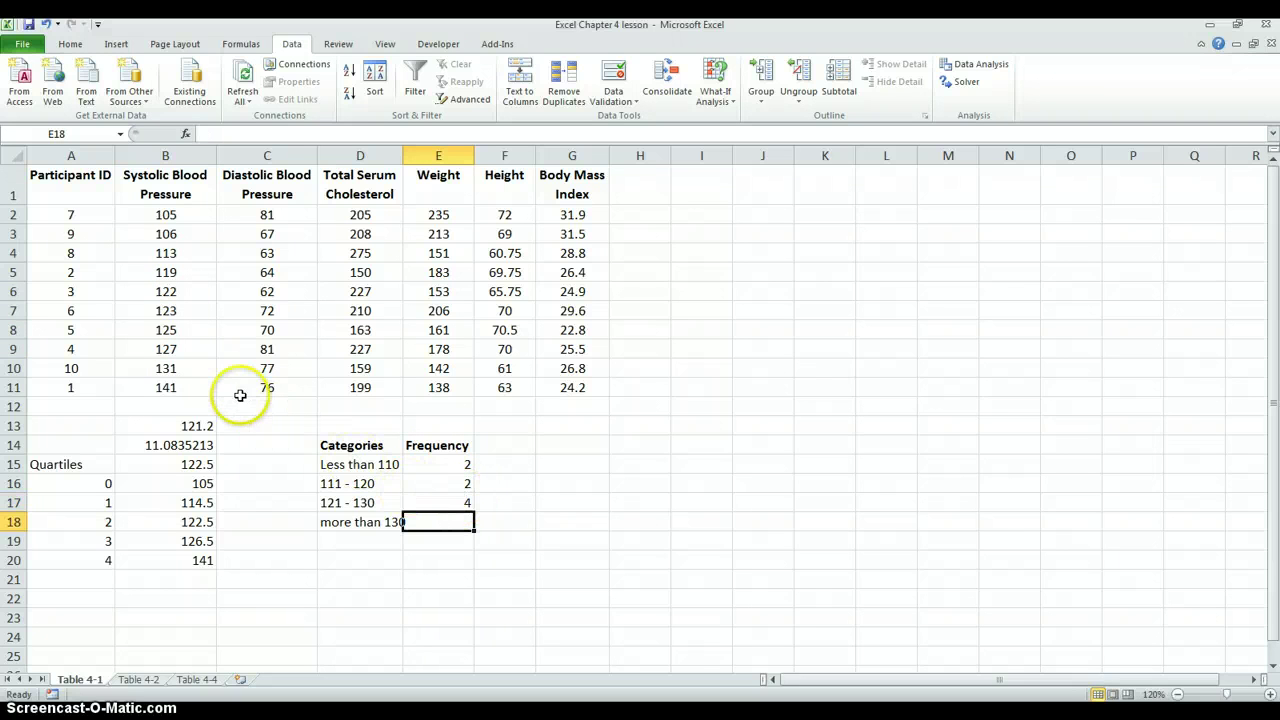
pyautogui.moveTo(193, 375); pyautogui.dragTo(191, 386)
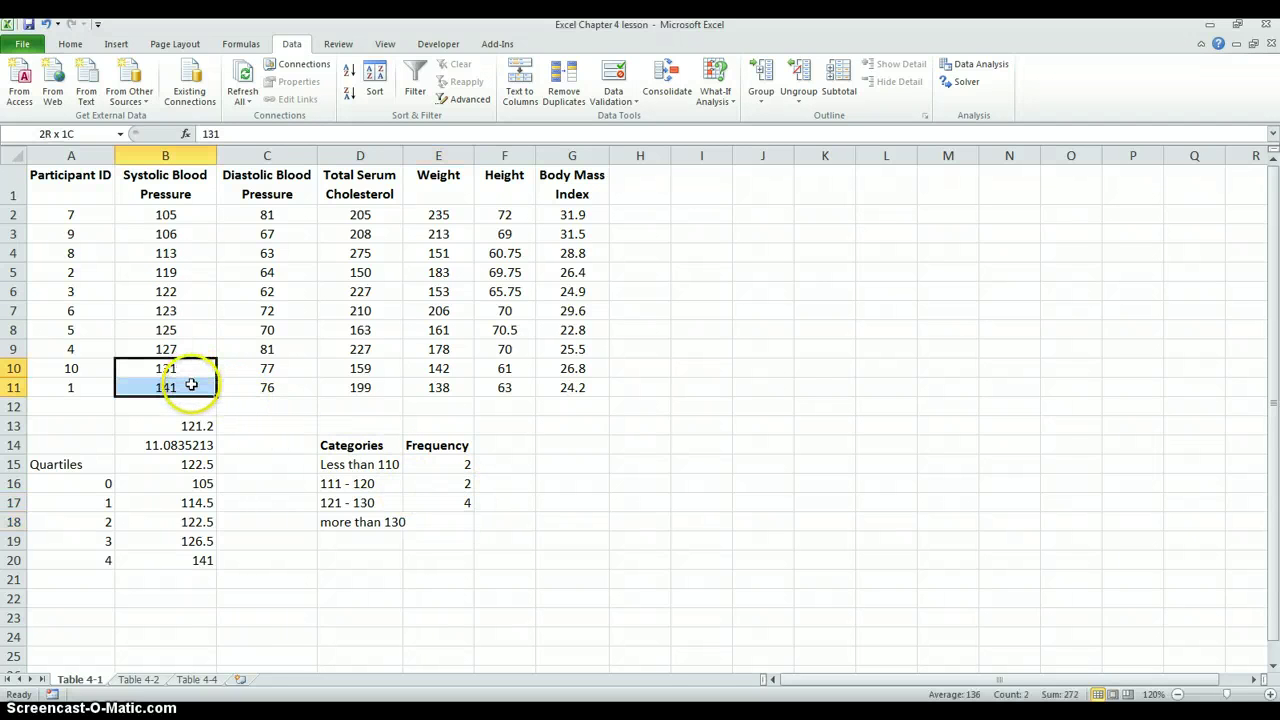
pyautogui.click(421, 520)
pyautogui.write('2')
pyautogui.press('Return')
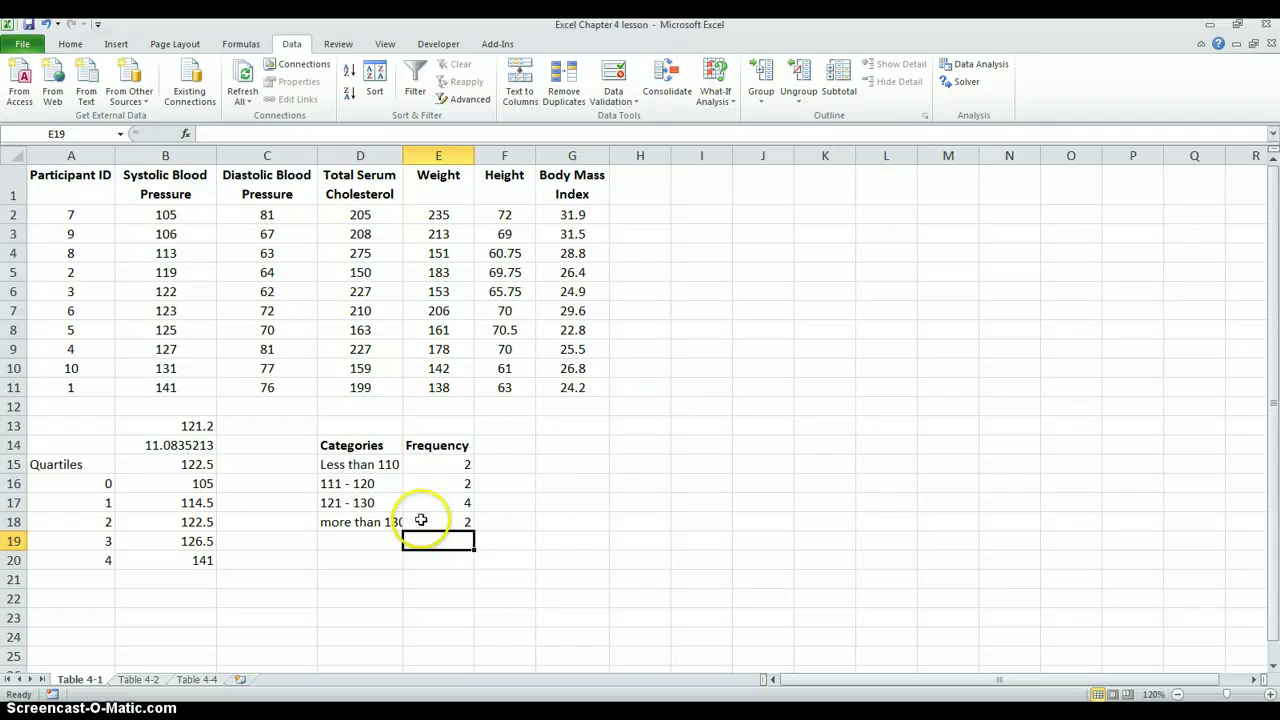
pyautogui.moveTo(442, 463); pyautogui.dragTo(442, 524)
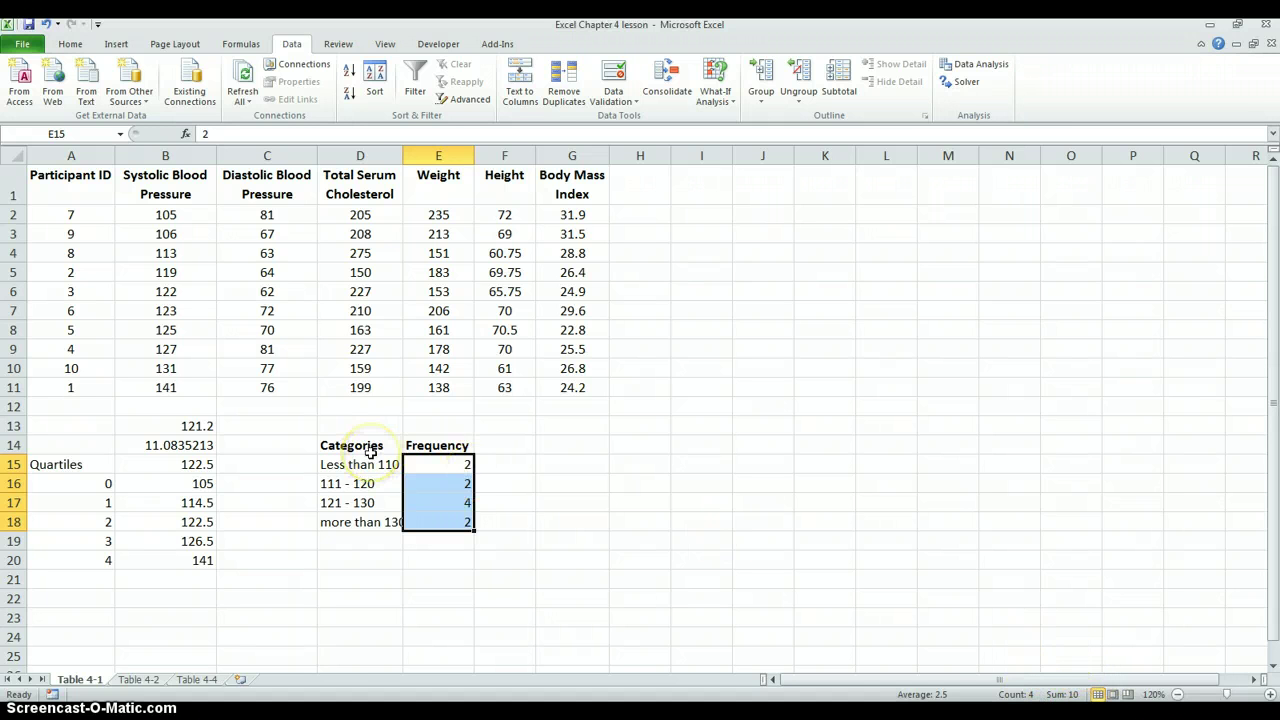
pyautogui.click(537, 469)
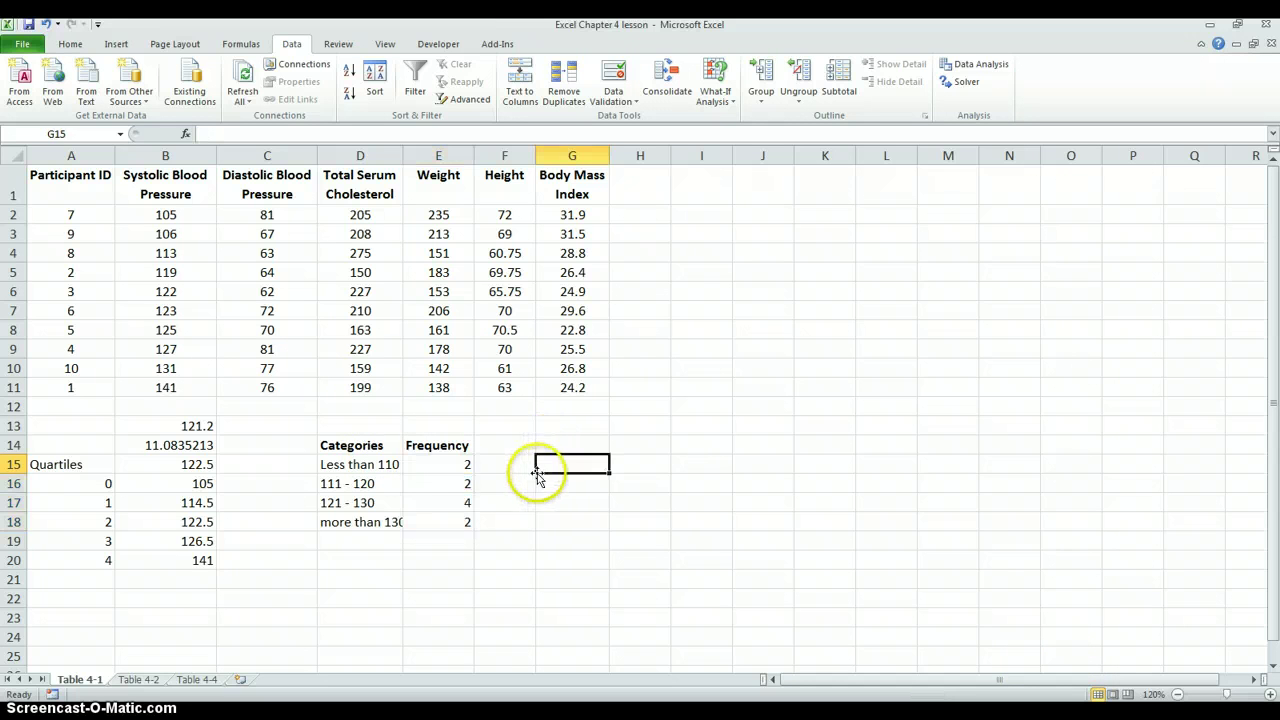
# Step: Add the heading Rel Freq in F14, beside the Frequency heading
pyautogui.click(371, 448)
pyautogui.click(485, 446)
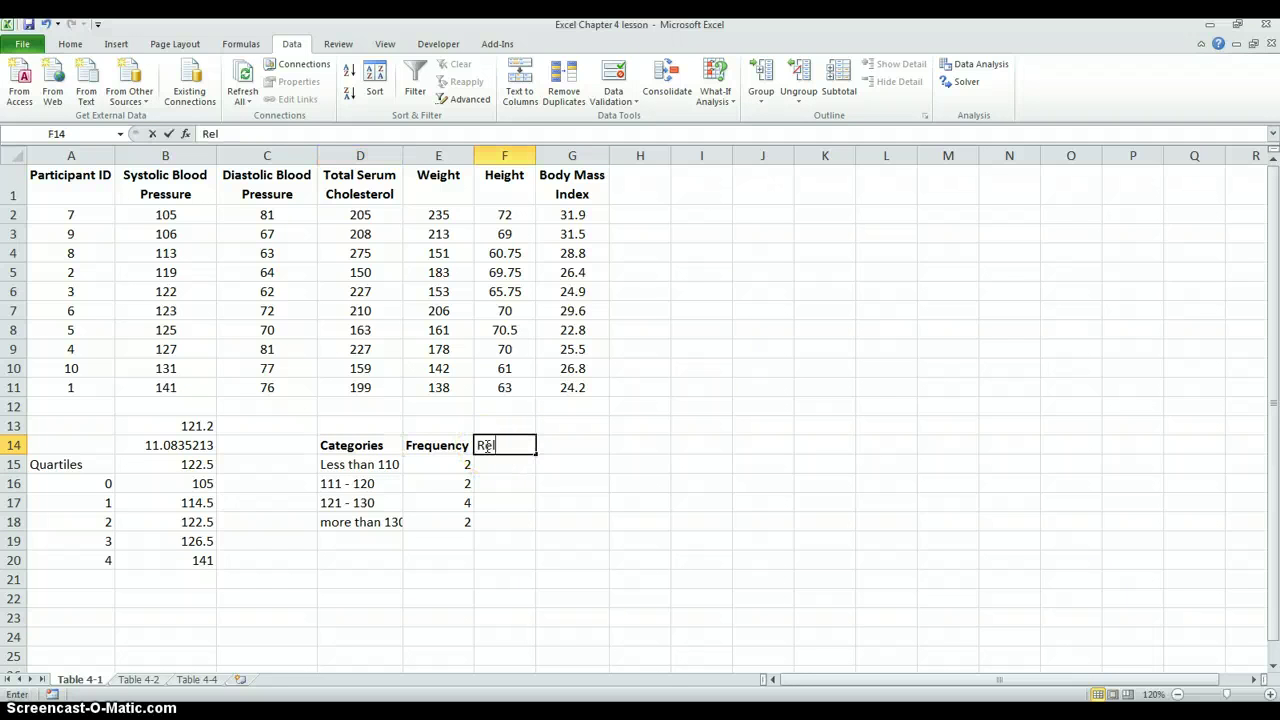
pyautogui.write('Rel Frequ')
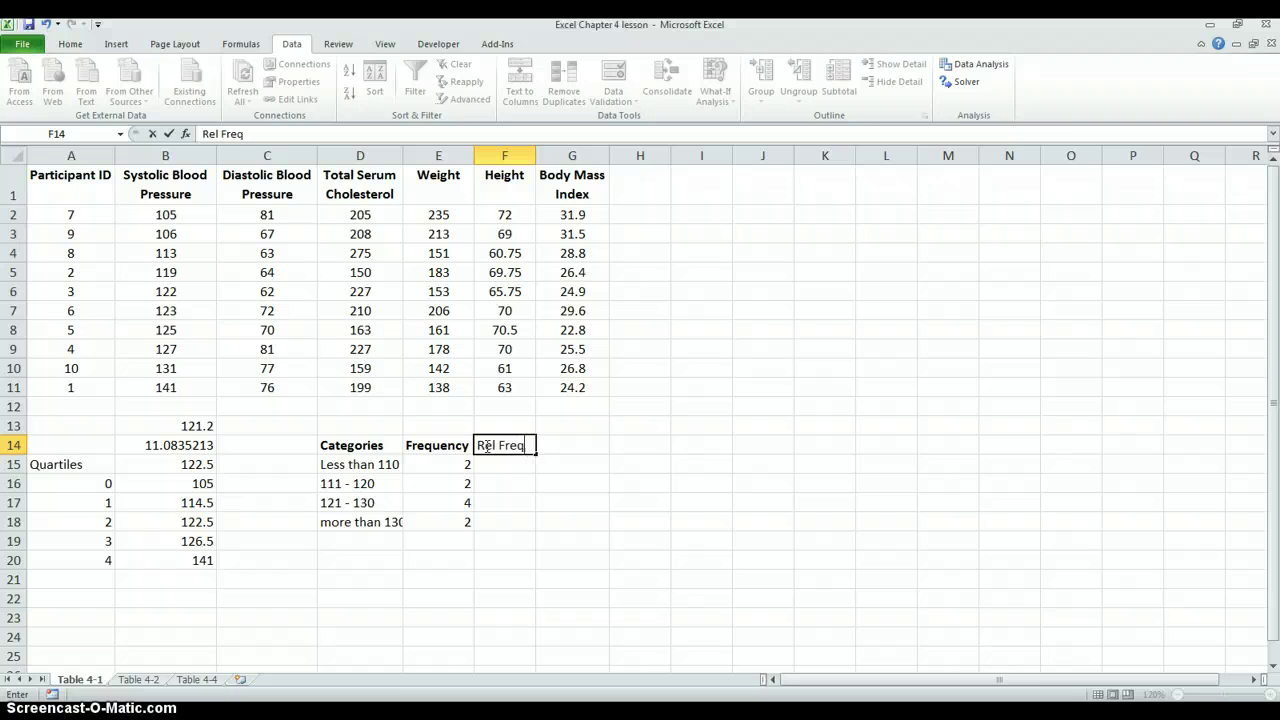
pyautogui.press('Return')
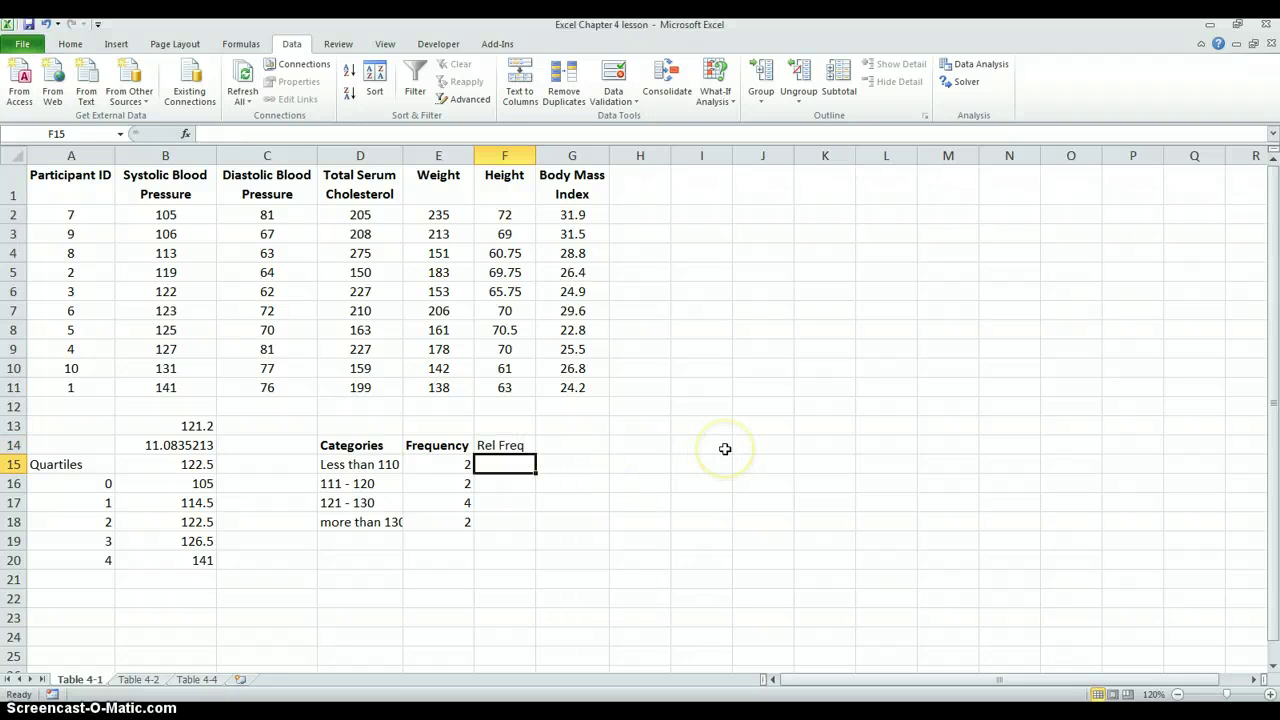
# Step: Calculate the first relative frequency in F15 with =E15/10 and fill the formula down to F18
pyautogui.write('=')
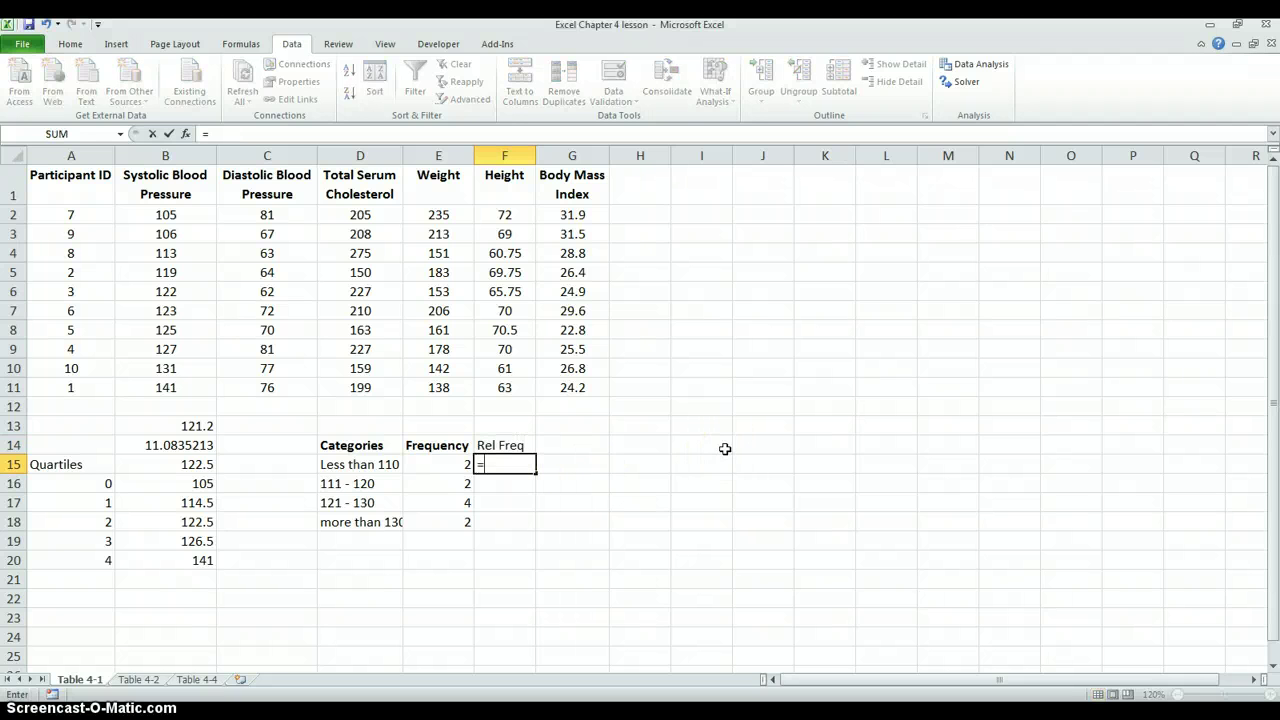
pyautogui.click(453, 467)
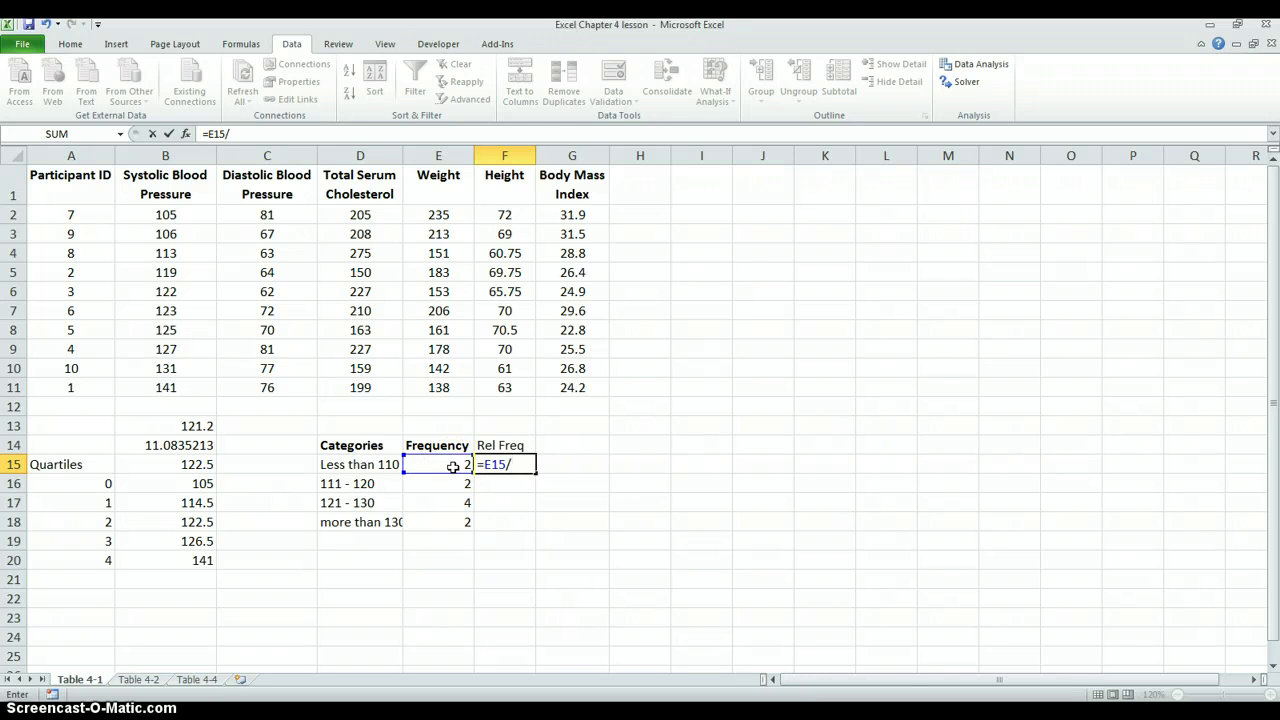
pyautogui.press('Return')
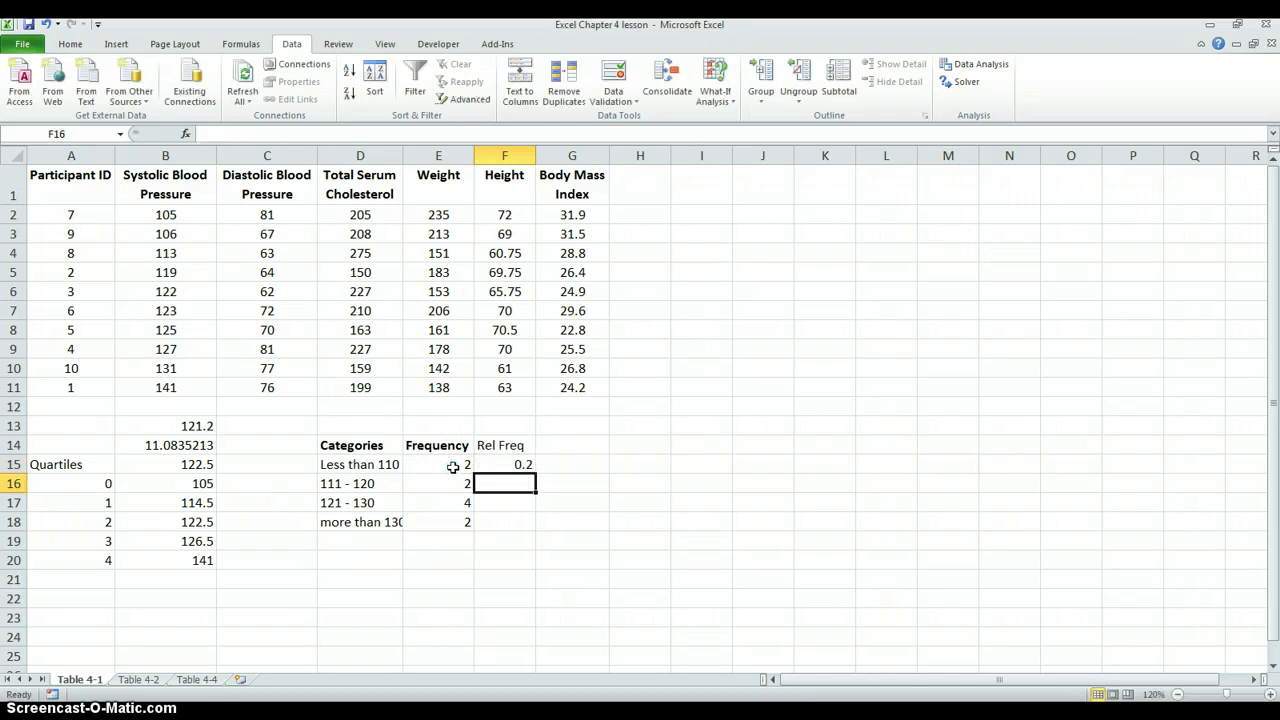
pyautogui.click(530, 467)
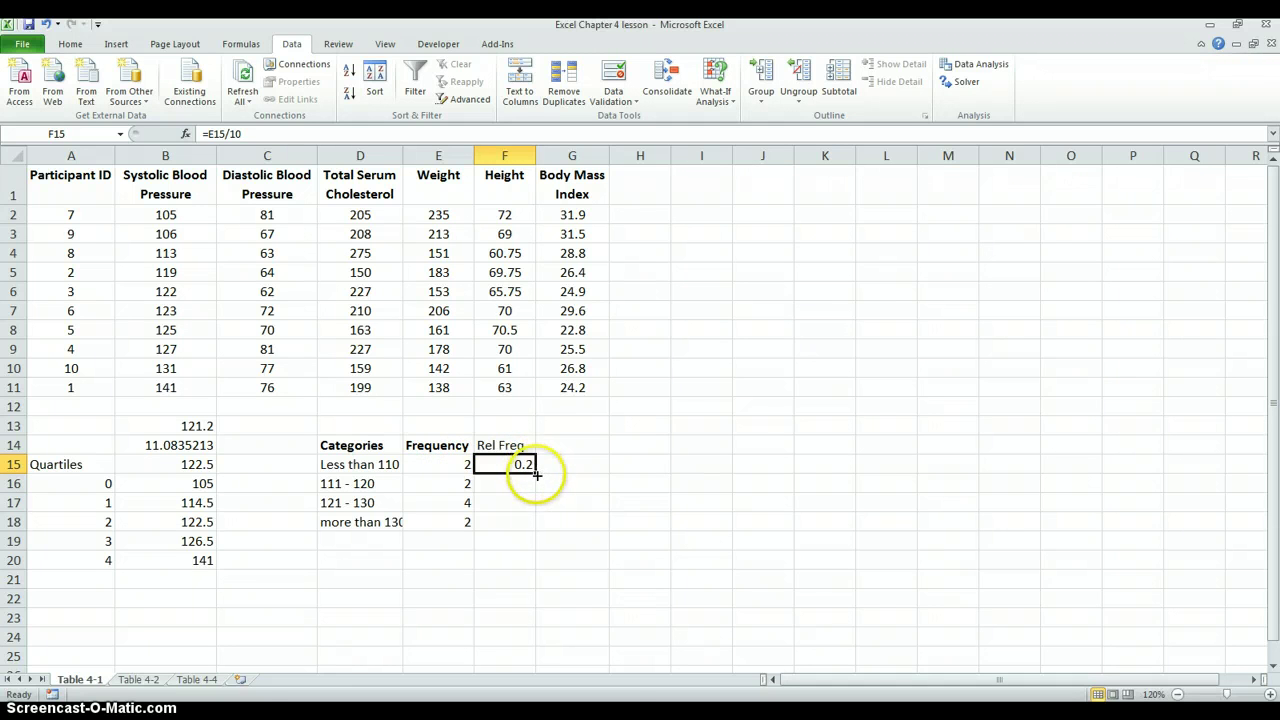
pyautogui.moveTo(533, 472); pyautogui.dragTo(530, 522)
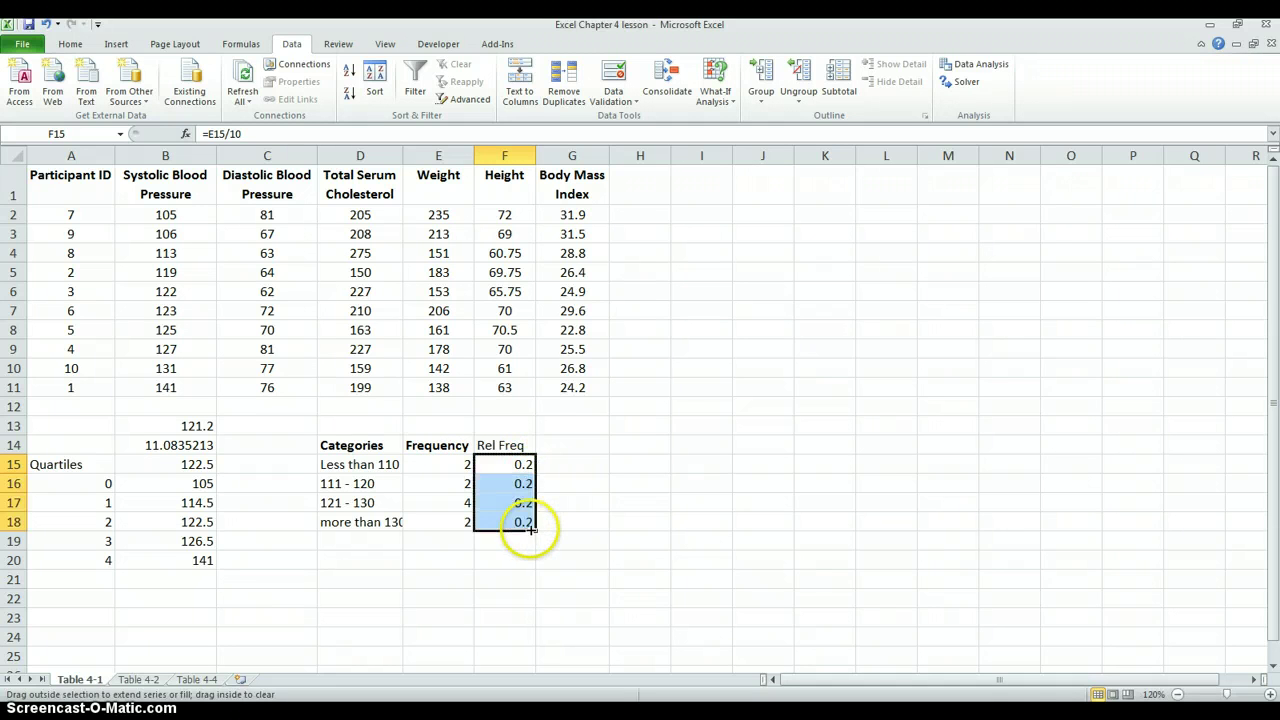
pyautogui.click(604, 503)
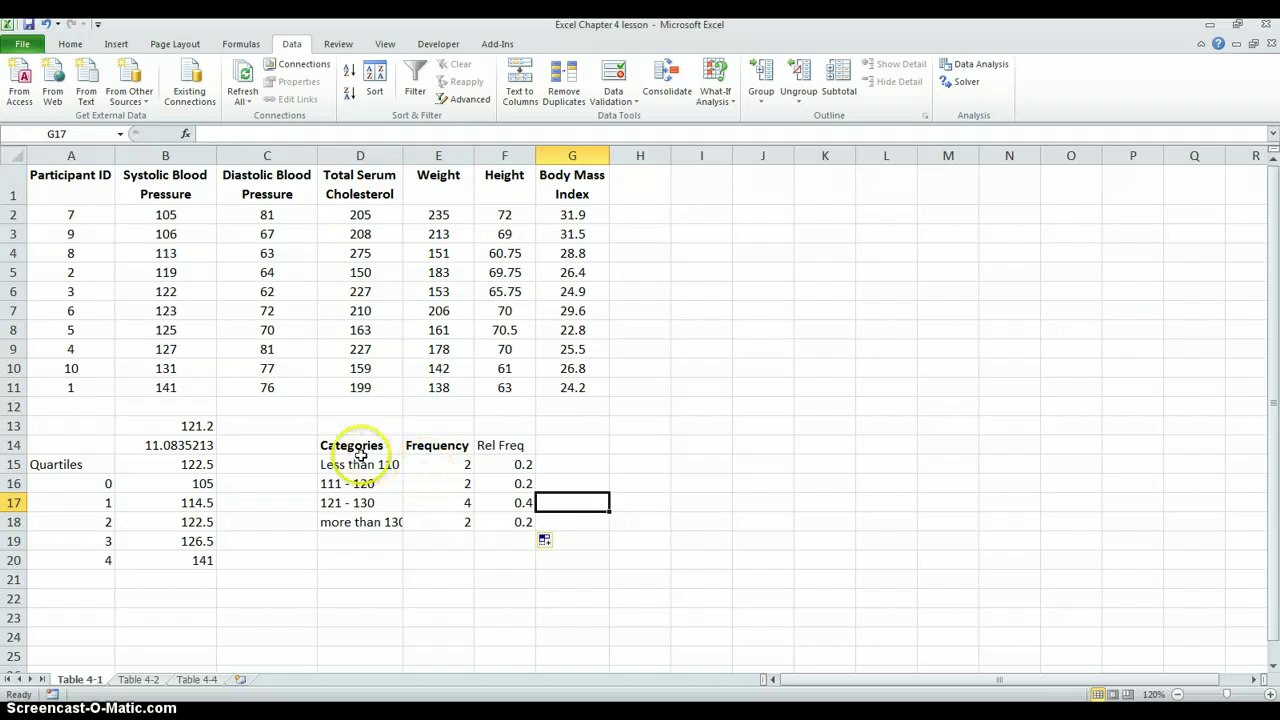
# Step: Insert a 2-D clustered column chart from D14:D18 and F14:F18 and place it beside the data over columns I to P
pyautogui.moveTo(362, 447); pyautogui.dragTo(362, 520)
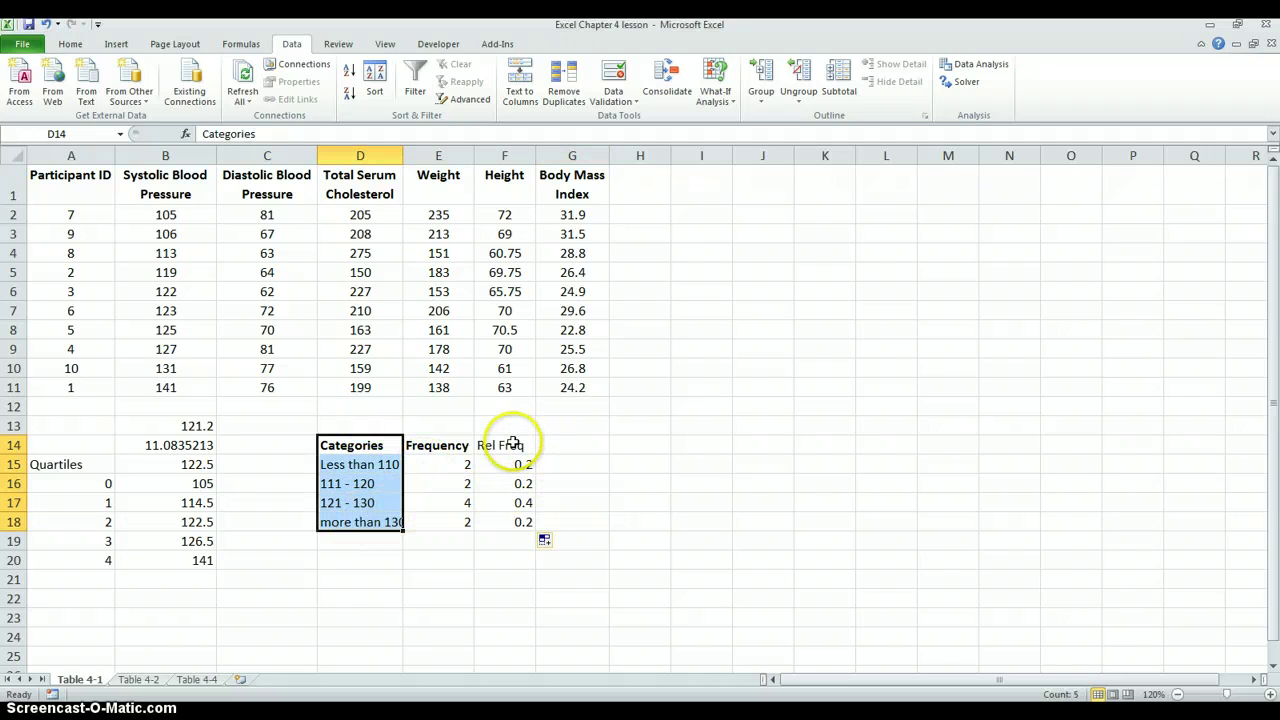
pyautogui.moveTo(509, 447); pyautogui.dragTo(500, 526)
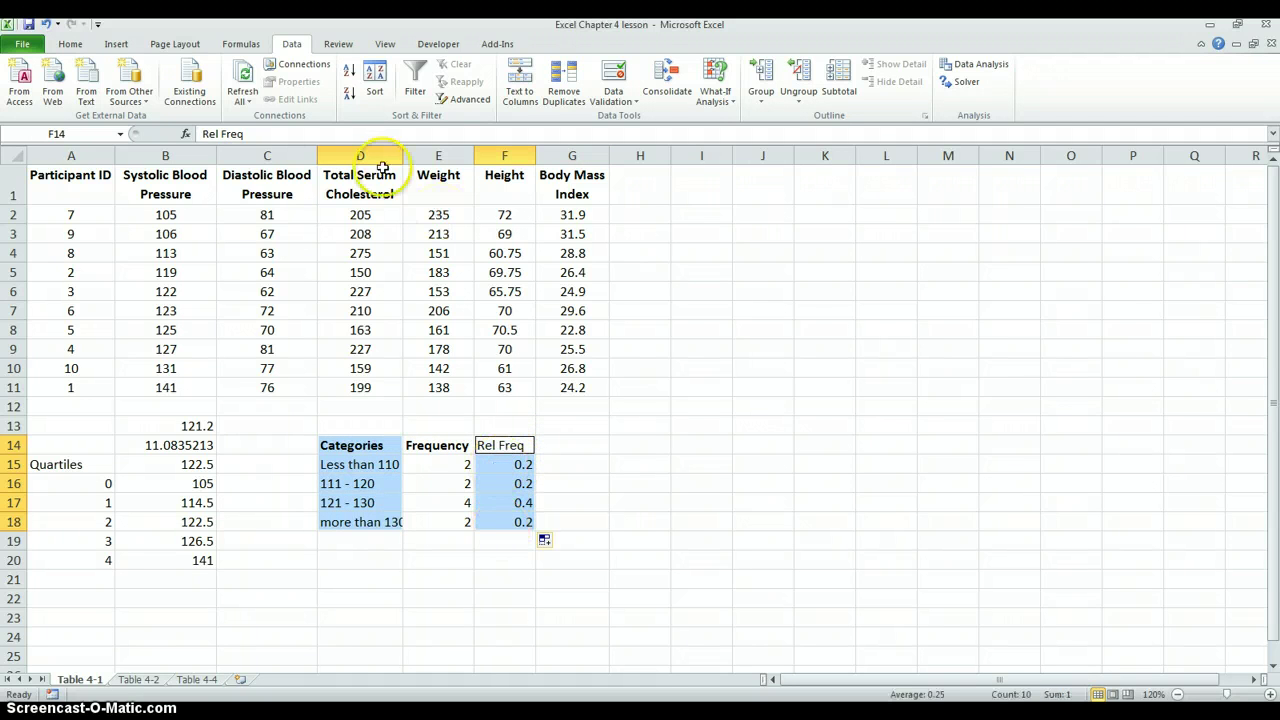
pyautogui.click(118, 45)
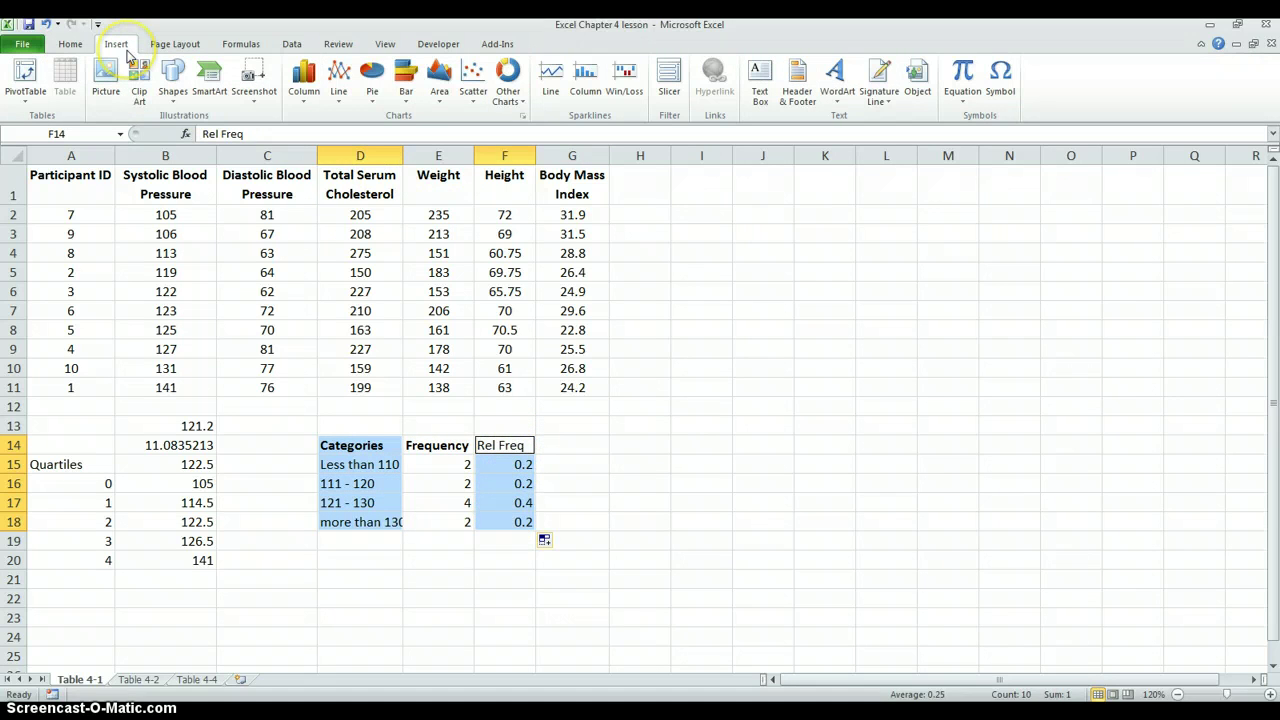
pyautogui.click(303, 80)
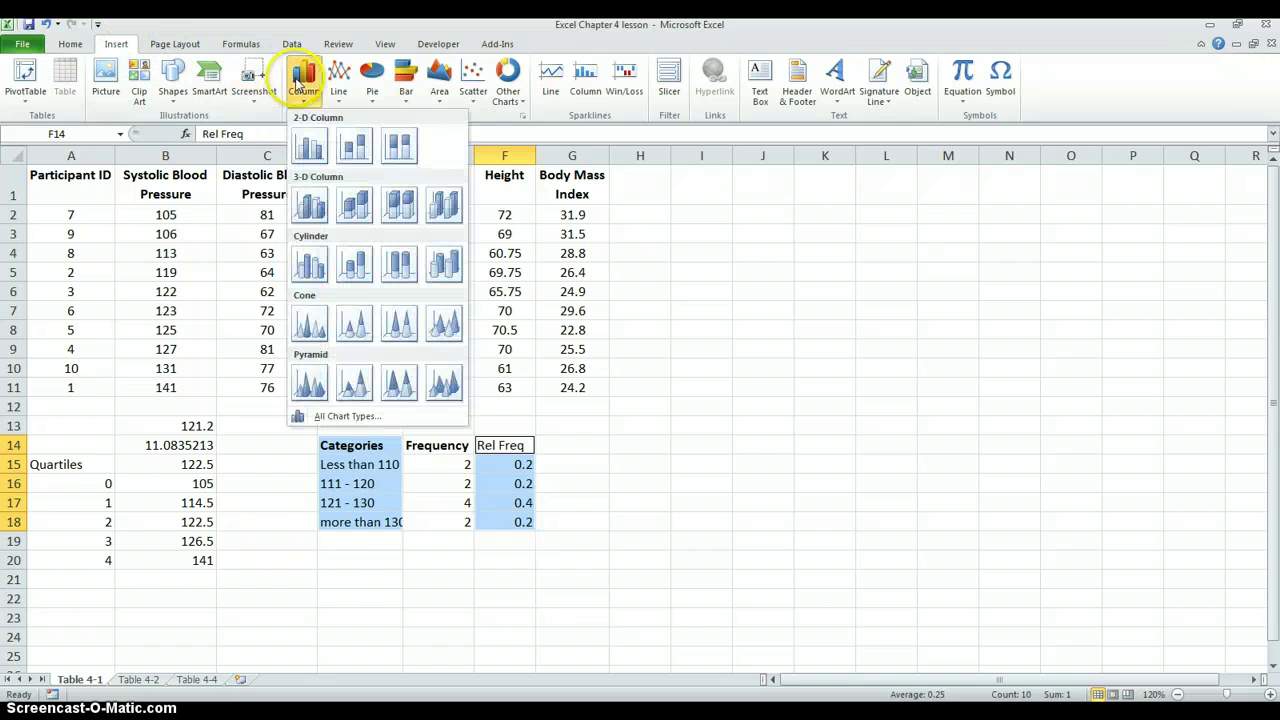
pyautogui.click(311, 150)
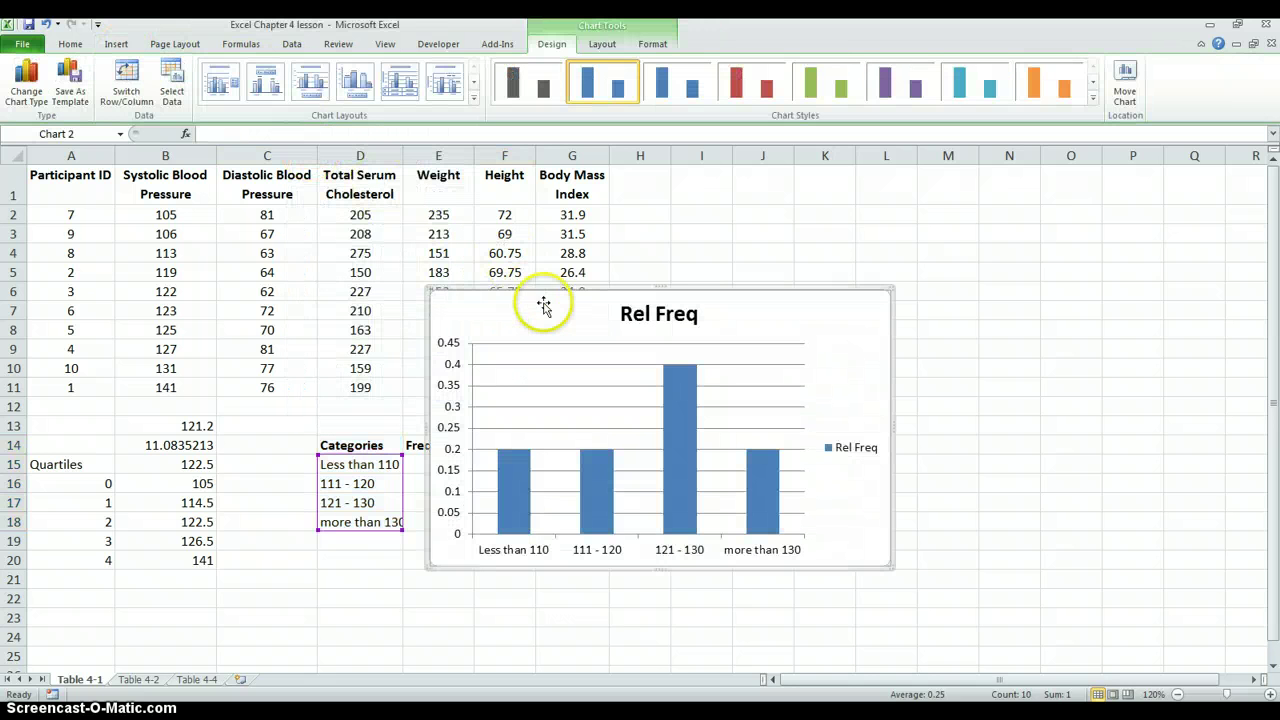
pyautogui.moveTo(544, 309); pyautogui.dragTo(804, 248)
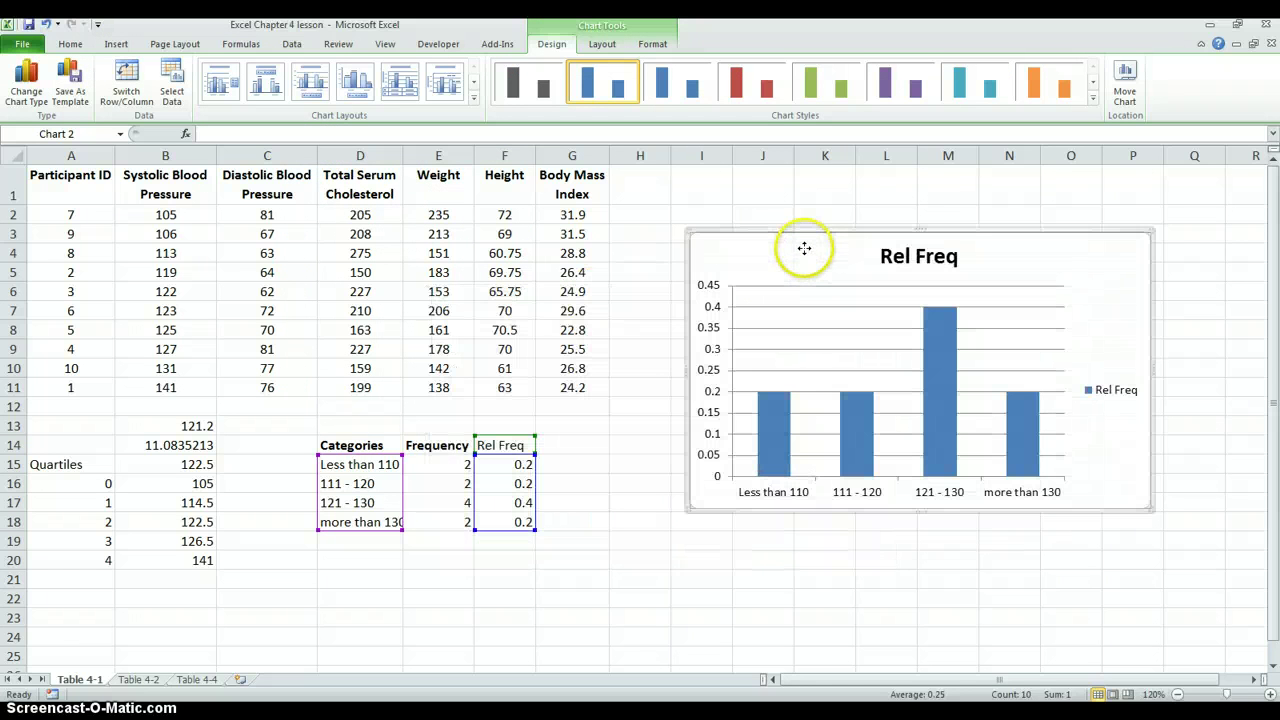
# Step: Change the chart title to Histogram of SBP
pyautogui.click(918, 254)
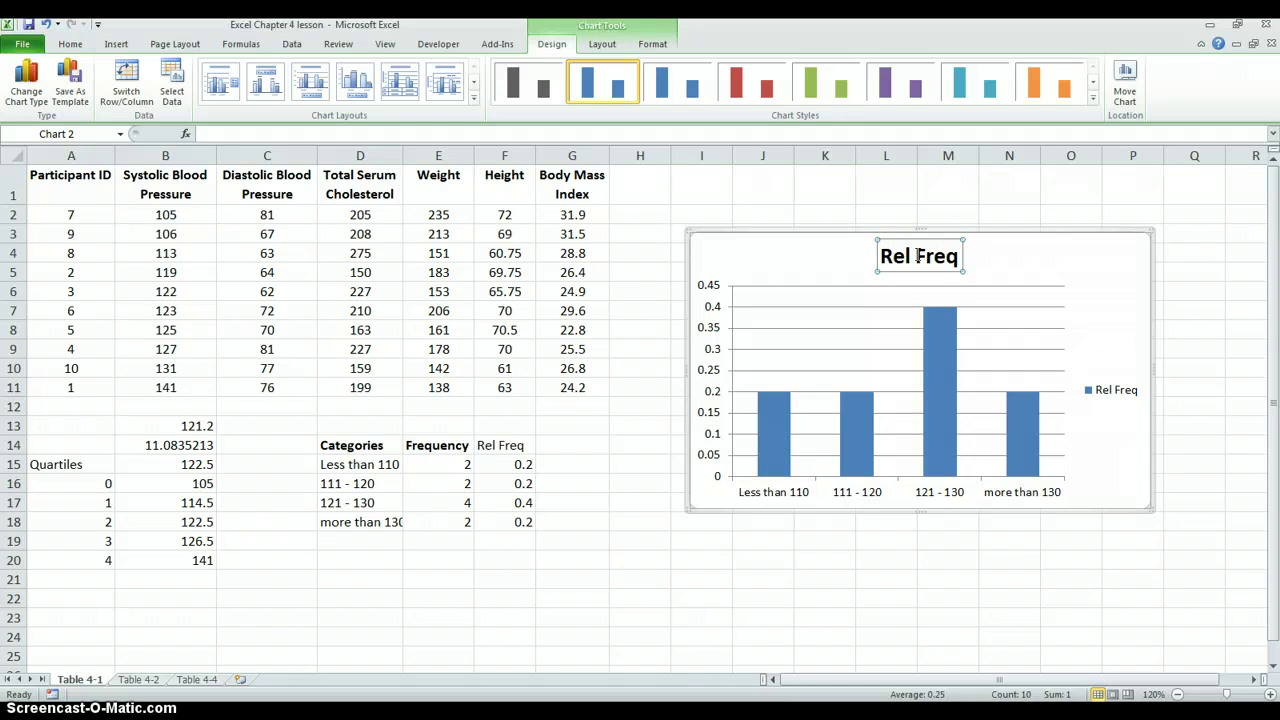
pyautogui.doubleClick(920, 257)
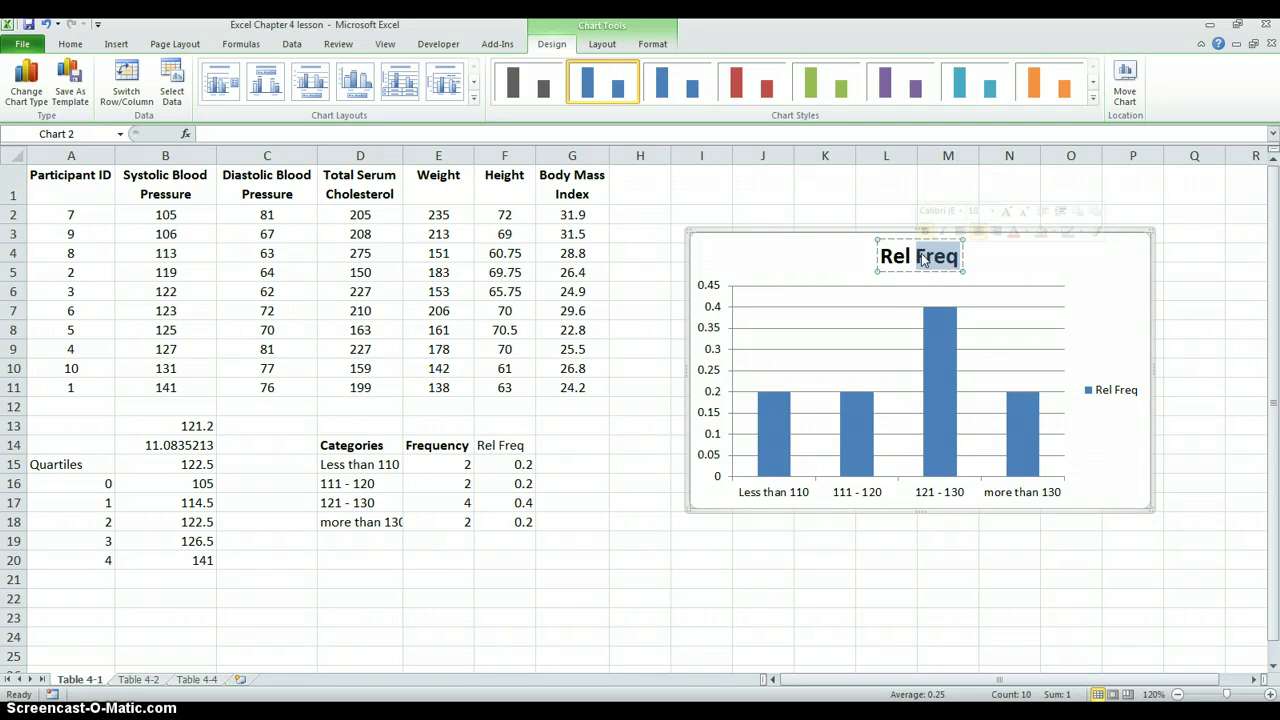
pyautogui.press('BackSpace')
pyautogui.press('BackSpace')
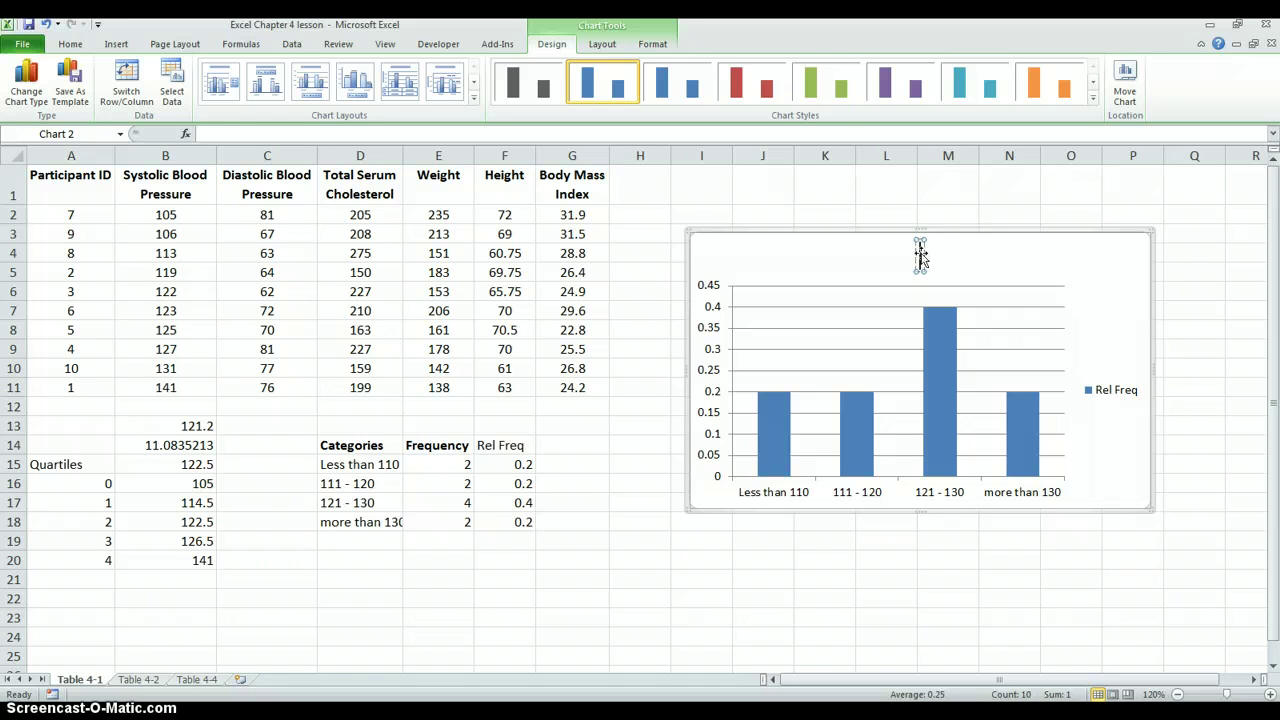
pyautogui.write('Histogram of S')
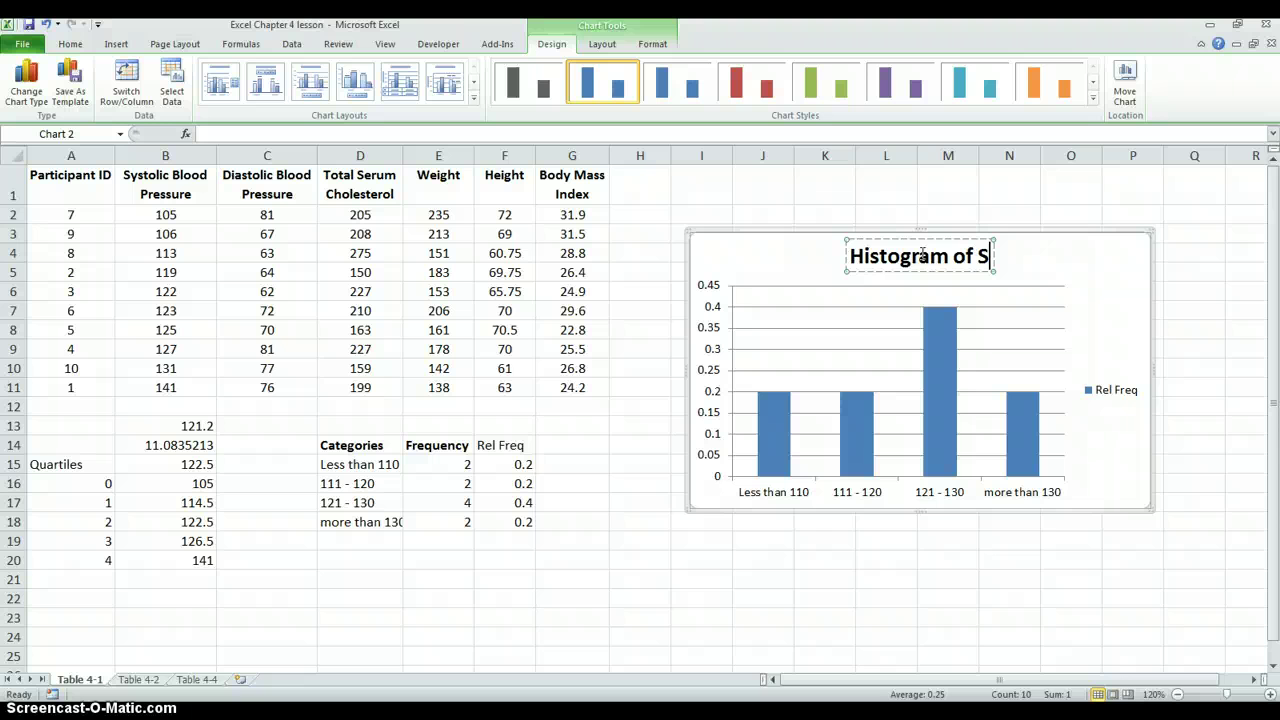
pyautogui.write('BP')
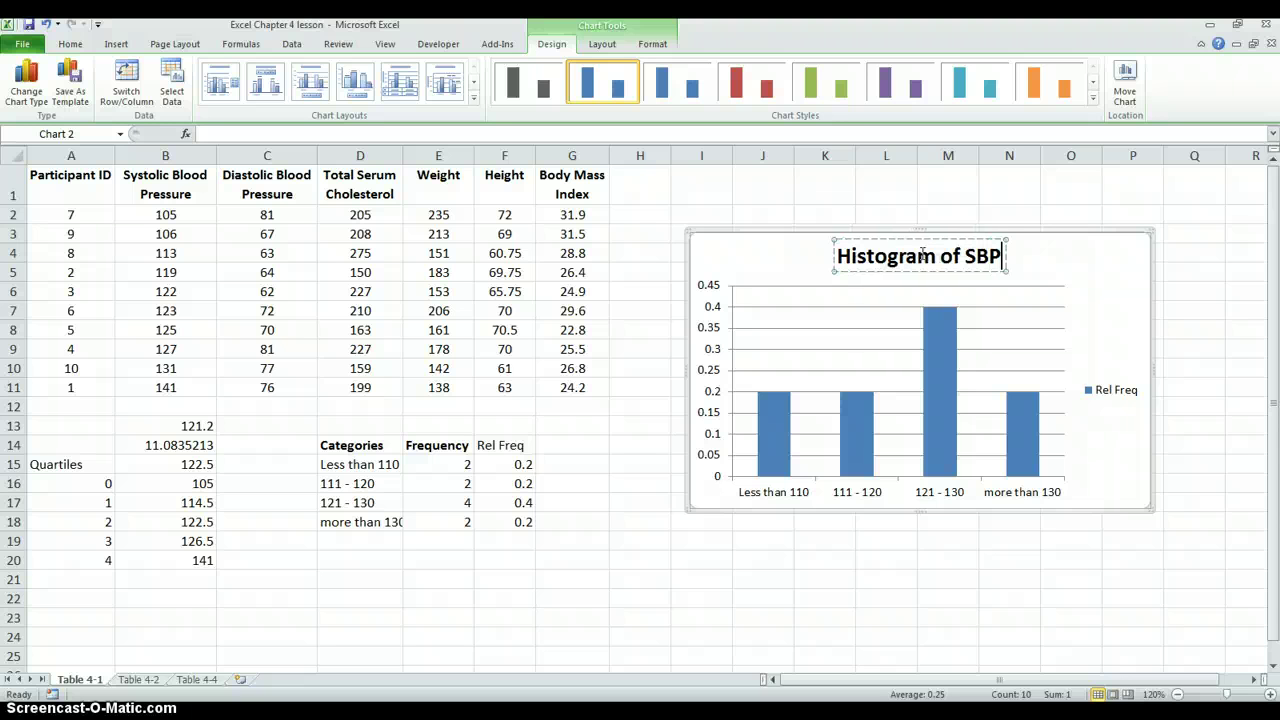
pyautogui.press('Return')
# Step: Delete the Rel Freq legend from the histogram chart
pyautogui.click(1099, 395)
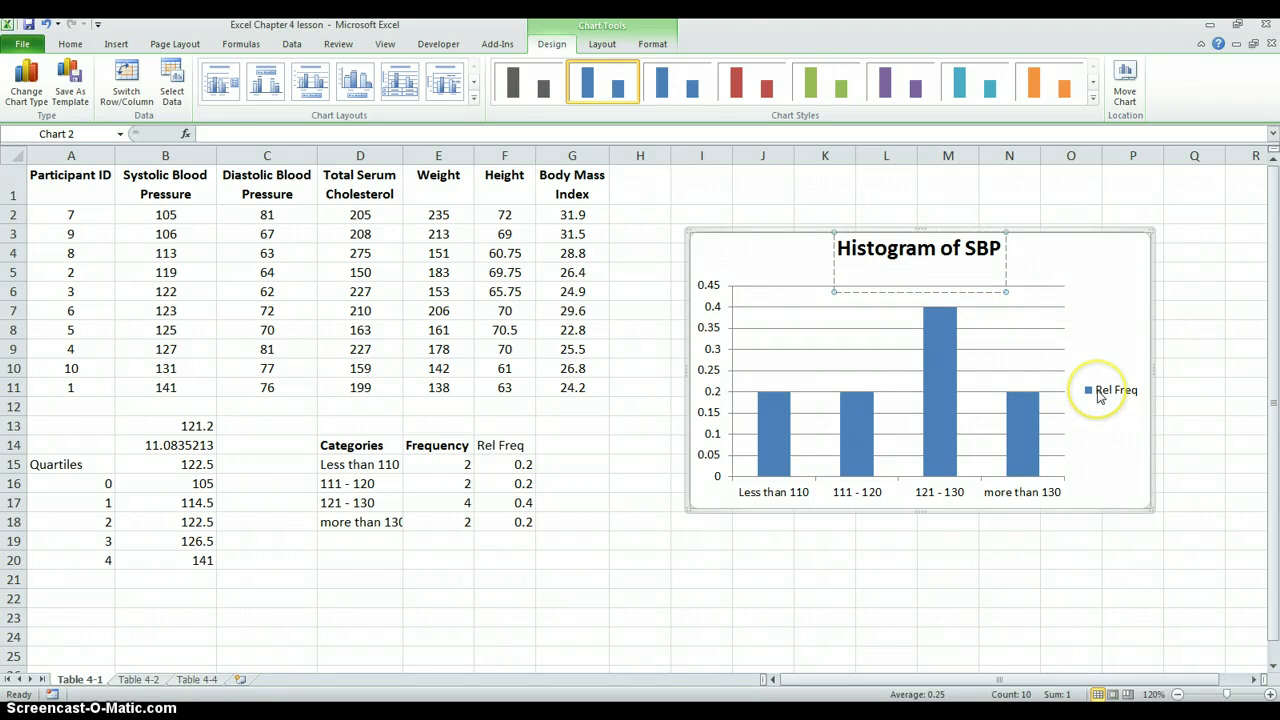
pyautogui.click(1099, 395)
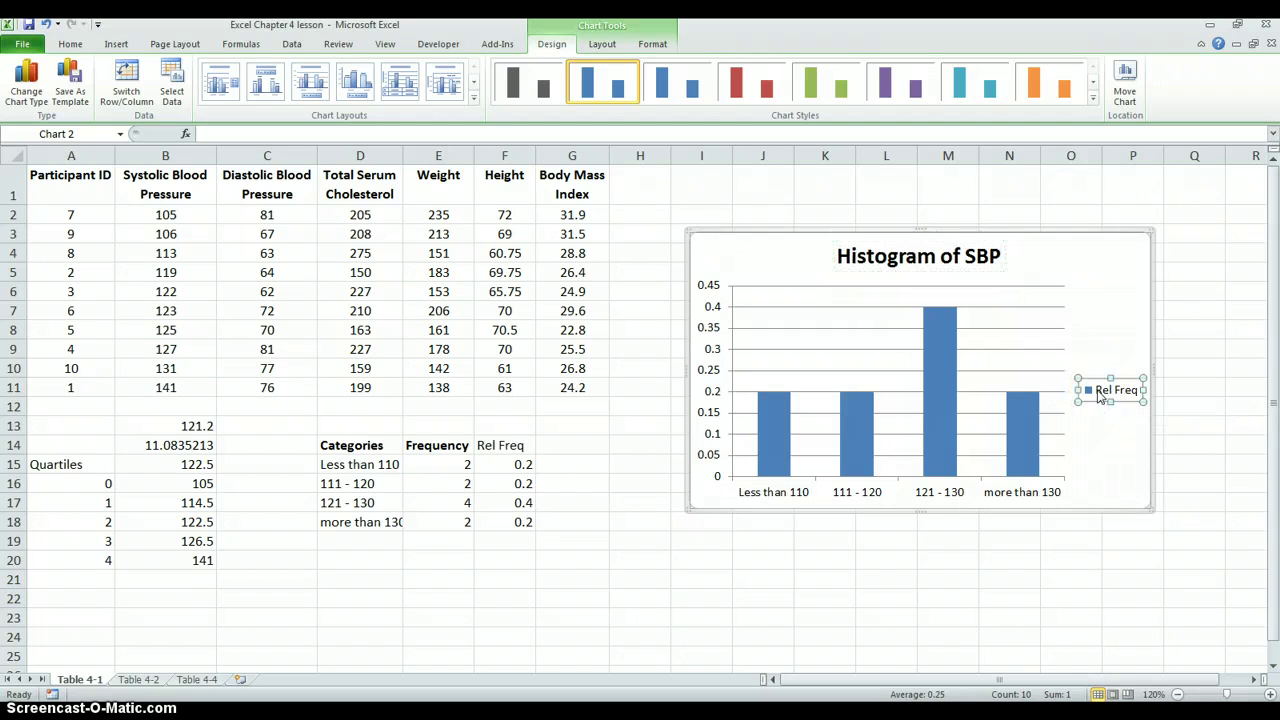
pyautogui.press('Delete')
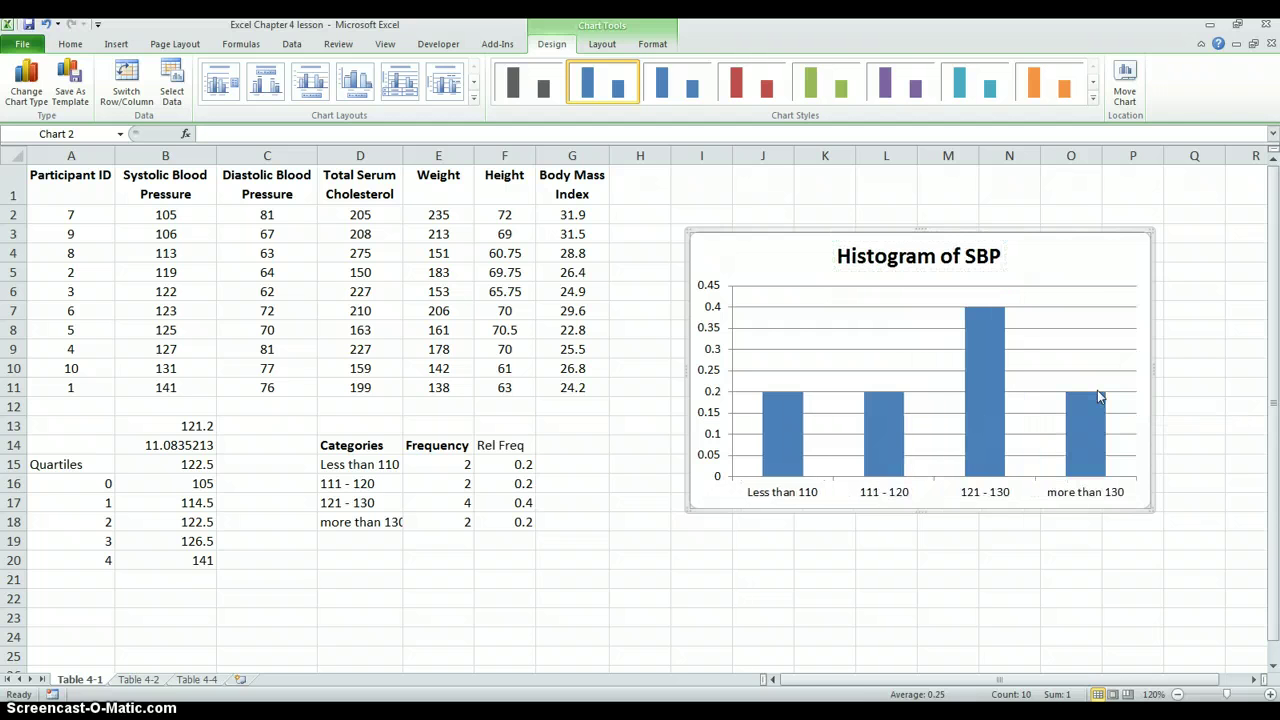
# Step: Add a rotated title to the chart's primary vertical axis reading Relative Frequency
pyautogui.click(999, 356)
pyautogui.click(797, 364)
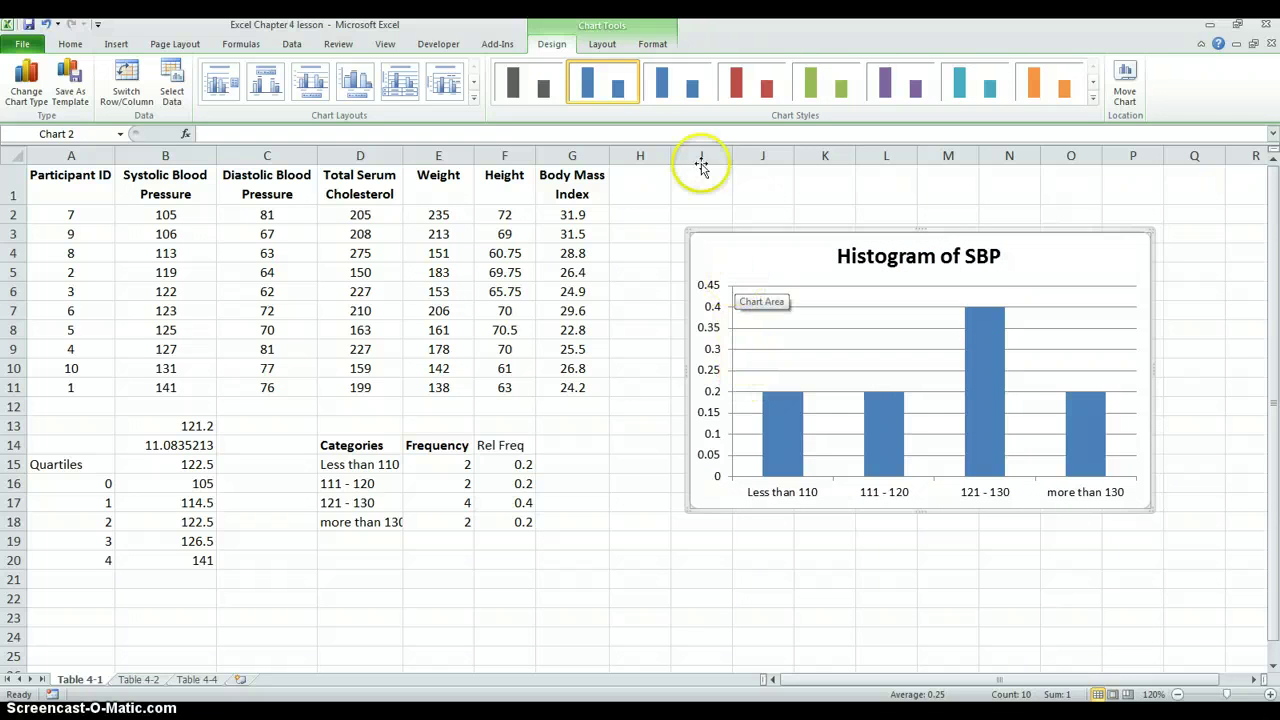
pyautogui.click(603, 44)
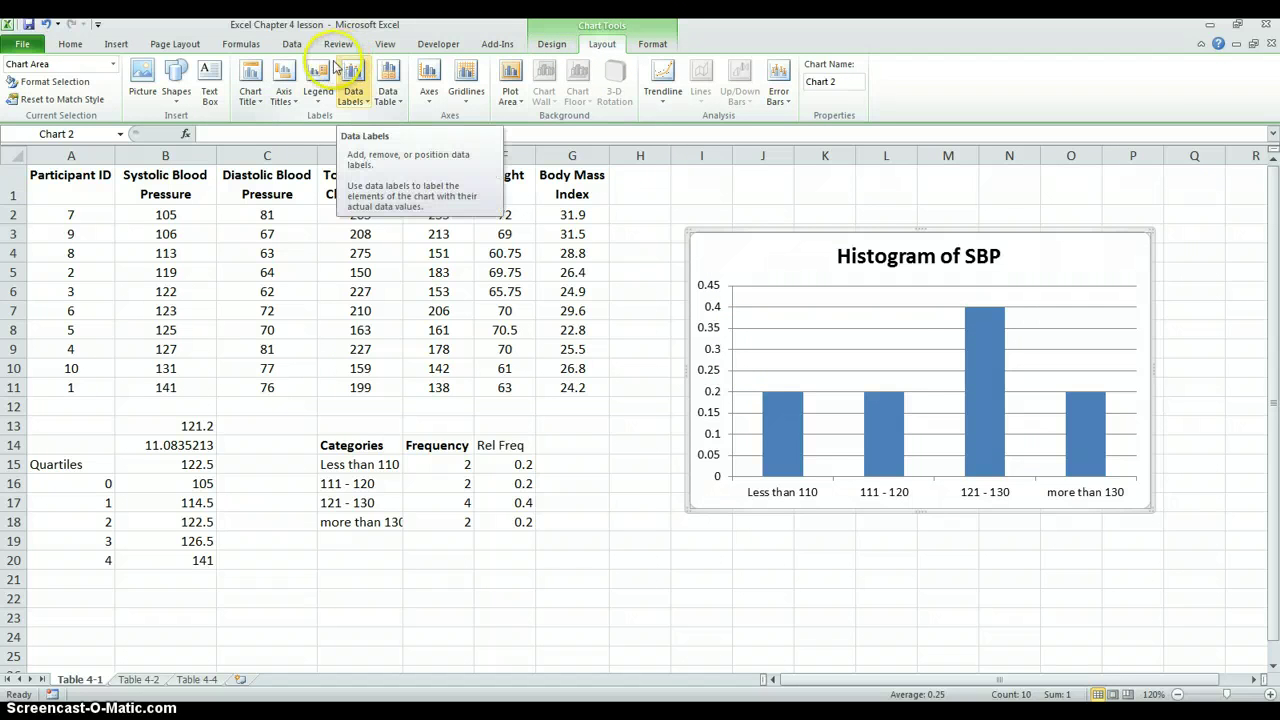
pyautogui.click(283, 90)
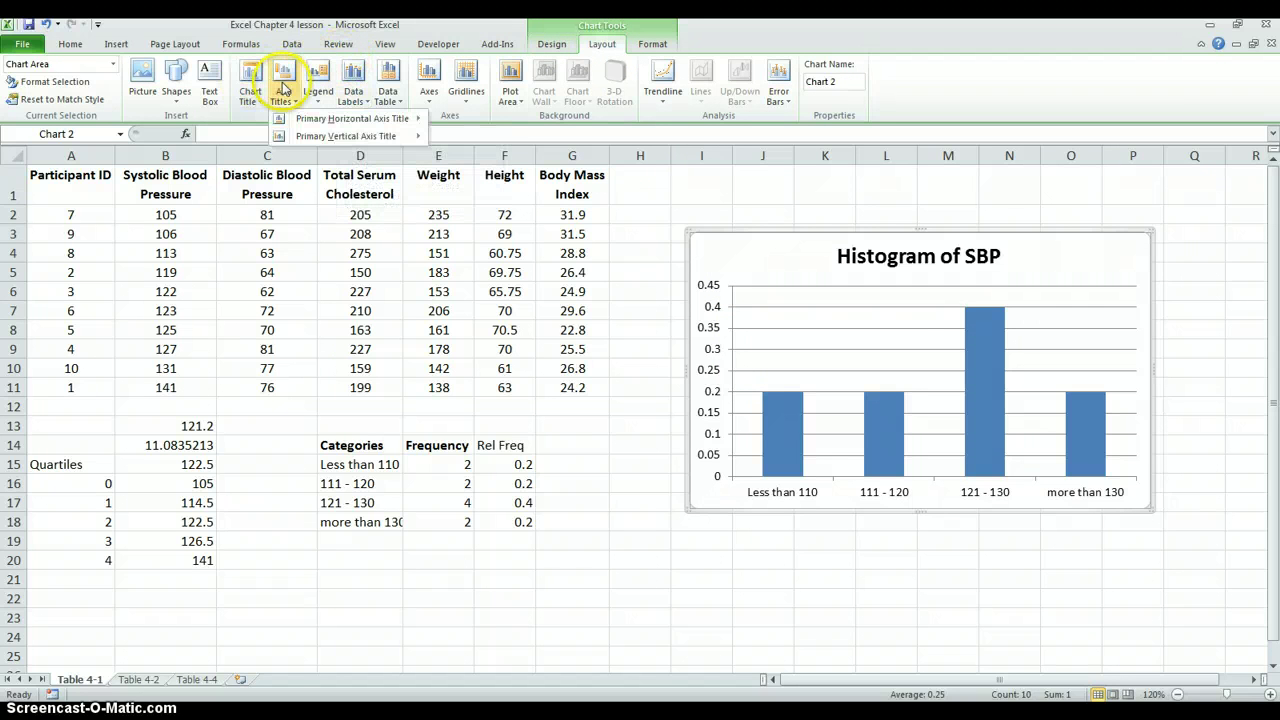
pyautogui.moveTo(335, 140)
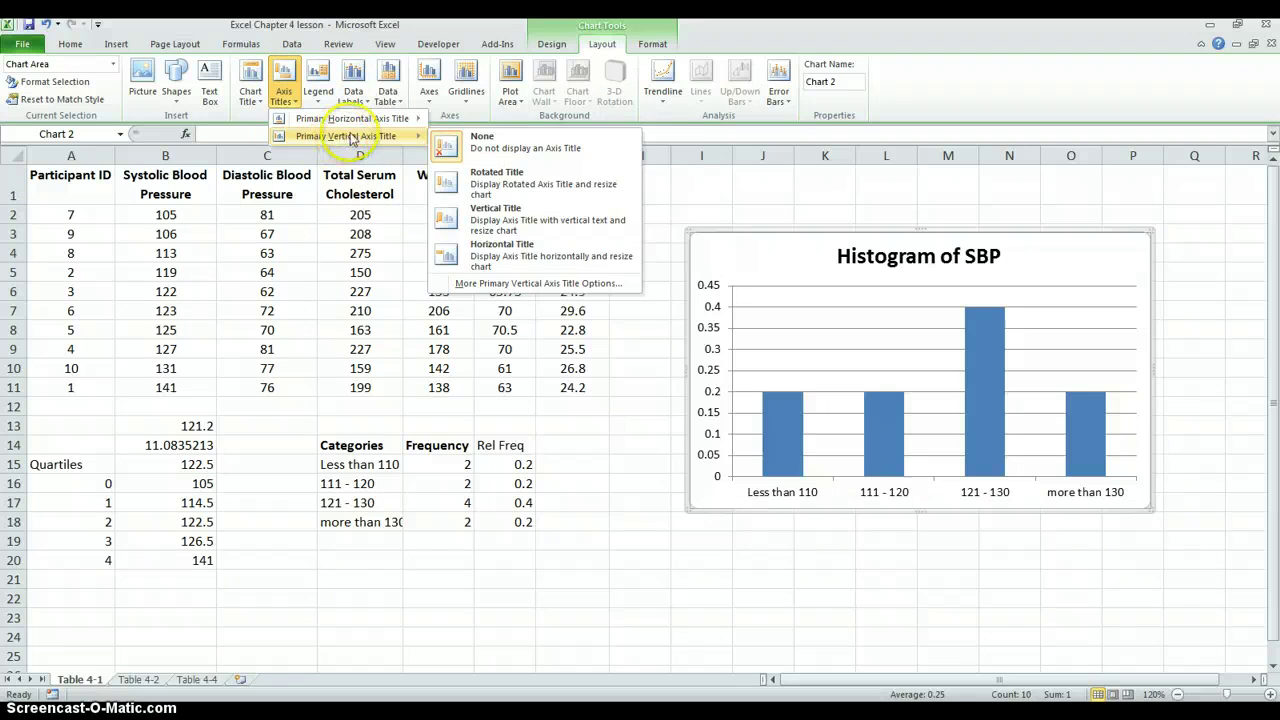
pyautogui.click(512, 180)
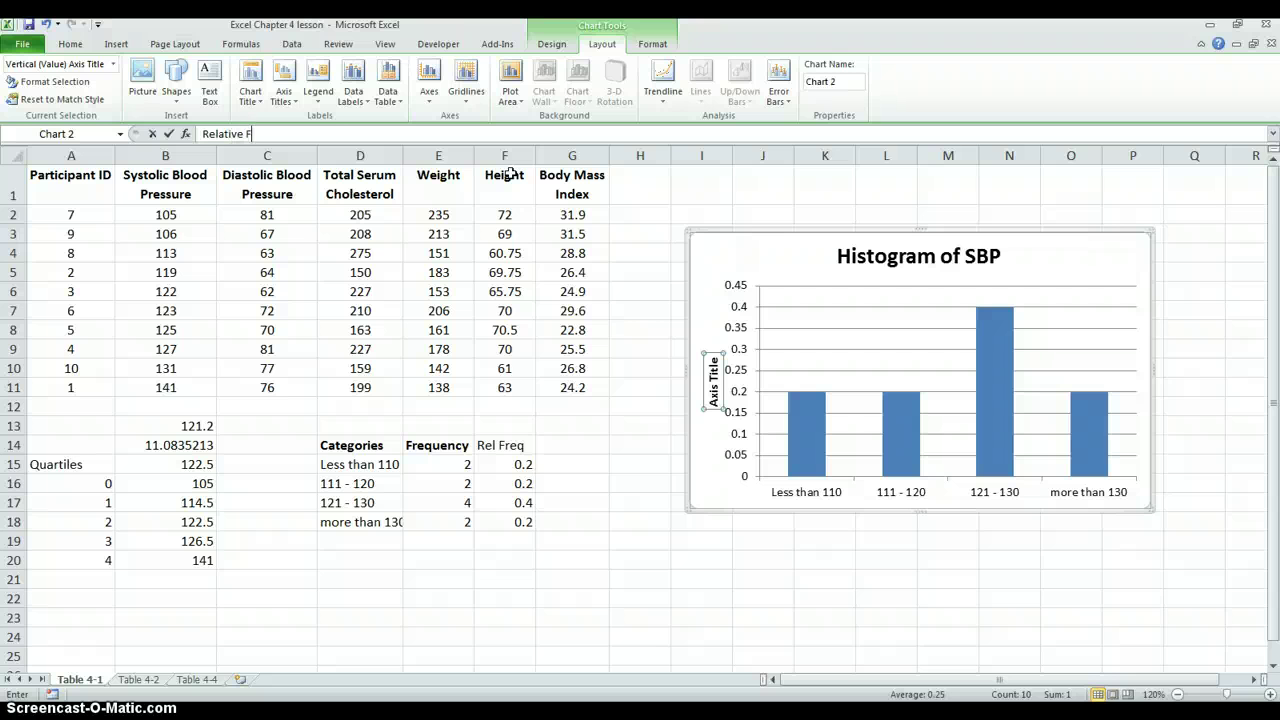
pyautogui.write('Relative Frequency')
pyautogui.press('Return')
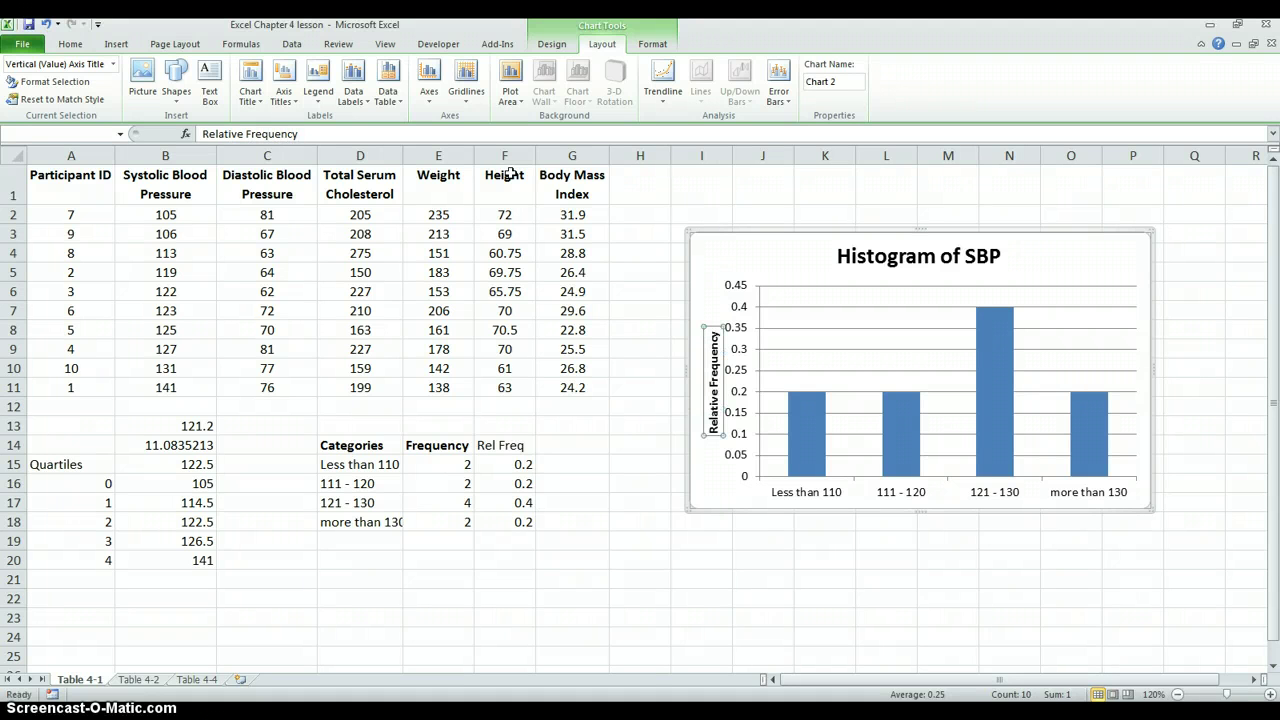
pyautogui.click(957, 552)
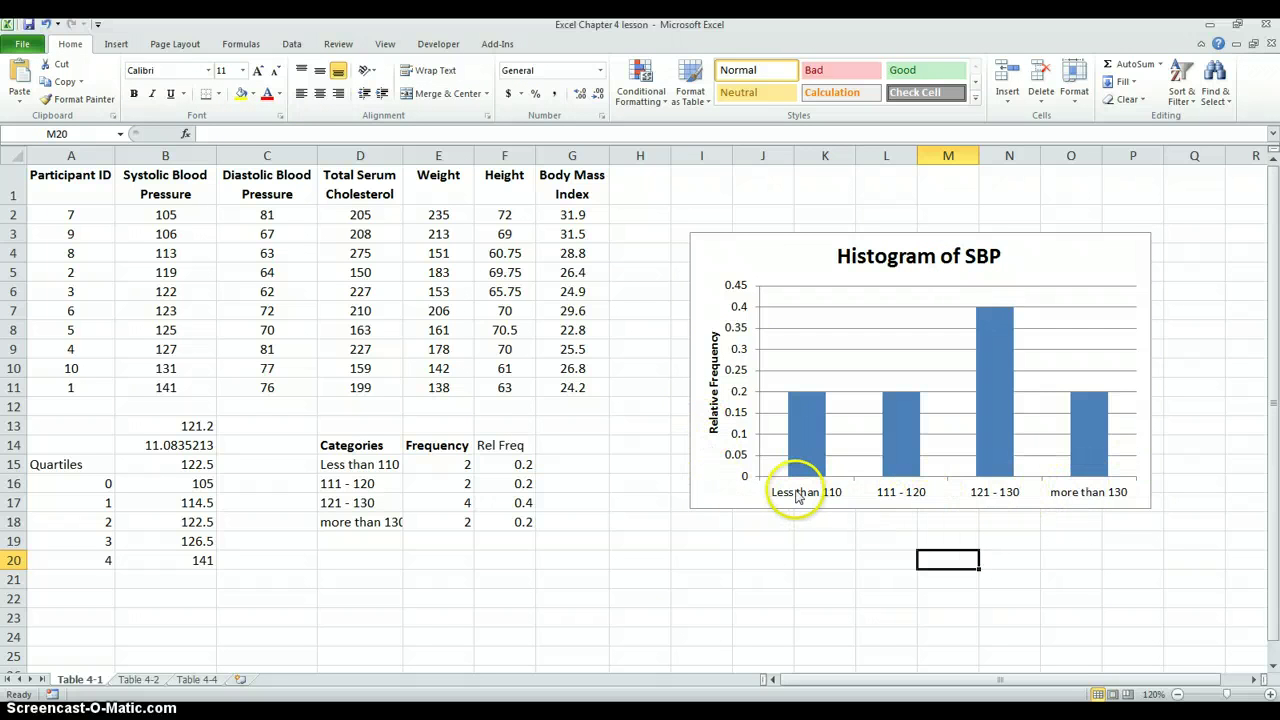
# Step: Set the gap width of the chart's Rel Freq data series to 0%
pyautogui.rightClick(899, 430)
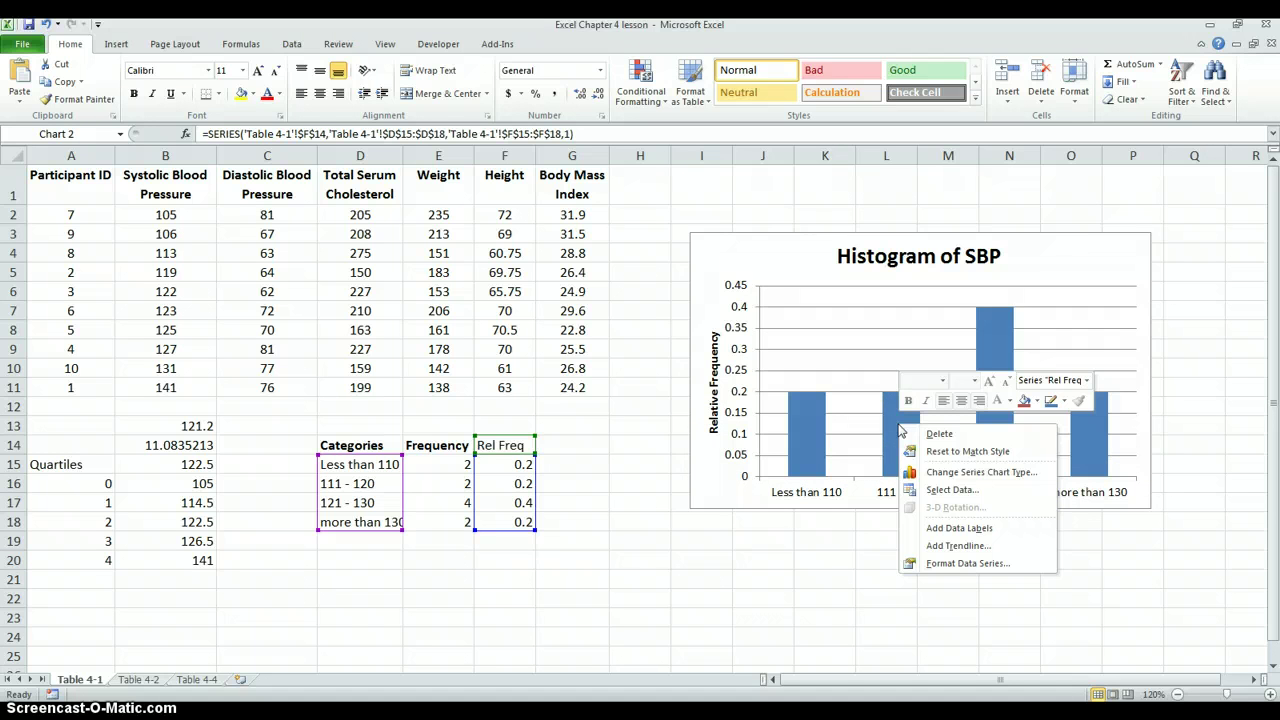
pyautogui.click(970, 564)
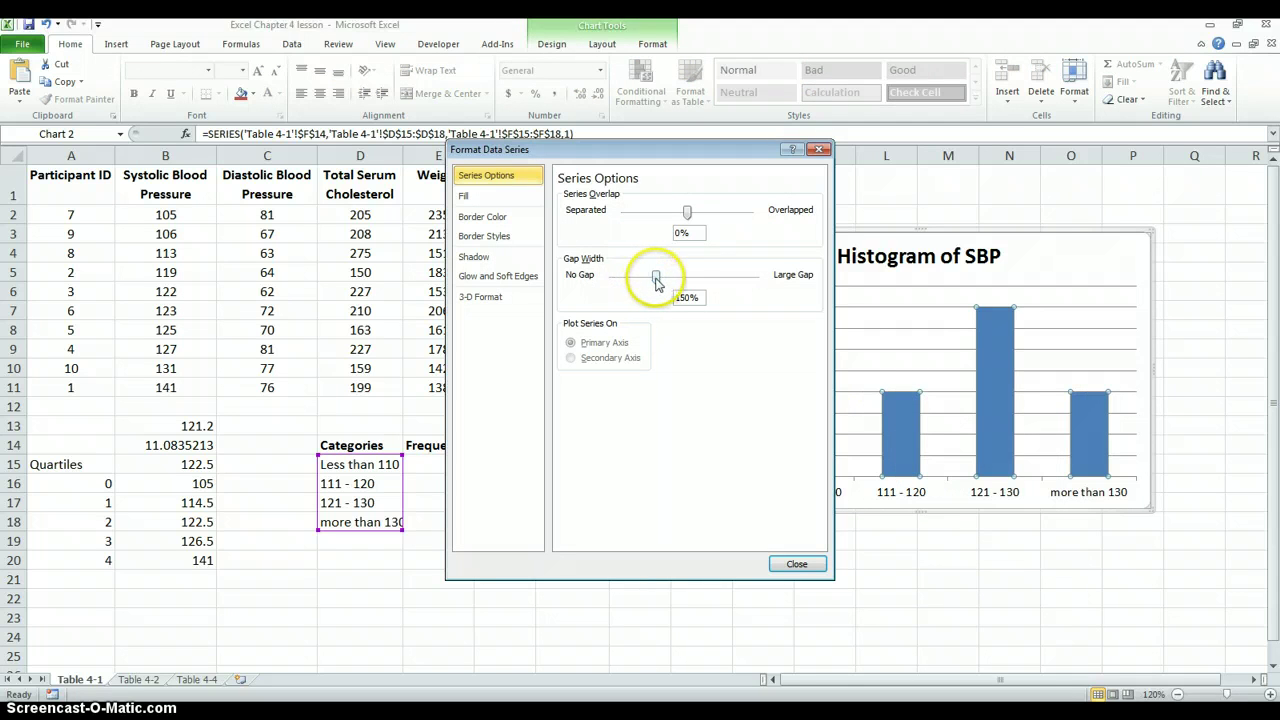
pyautogui.moveTo(656, 280); pyautogui.dragTo(604, 281)
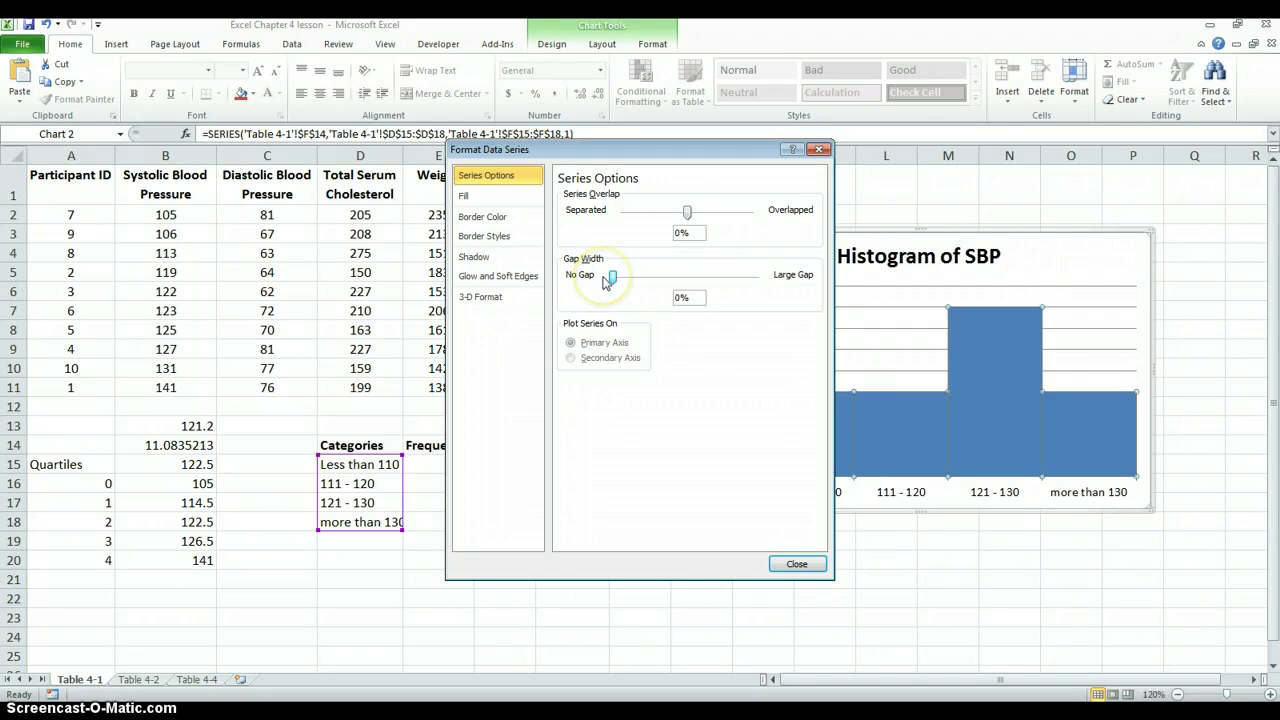
# Step: Give the histogram bars a solid fill in the light tan theme color
pyautogui.click(470, 196)
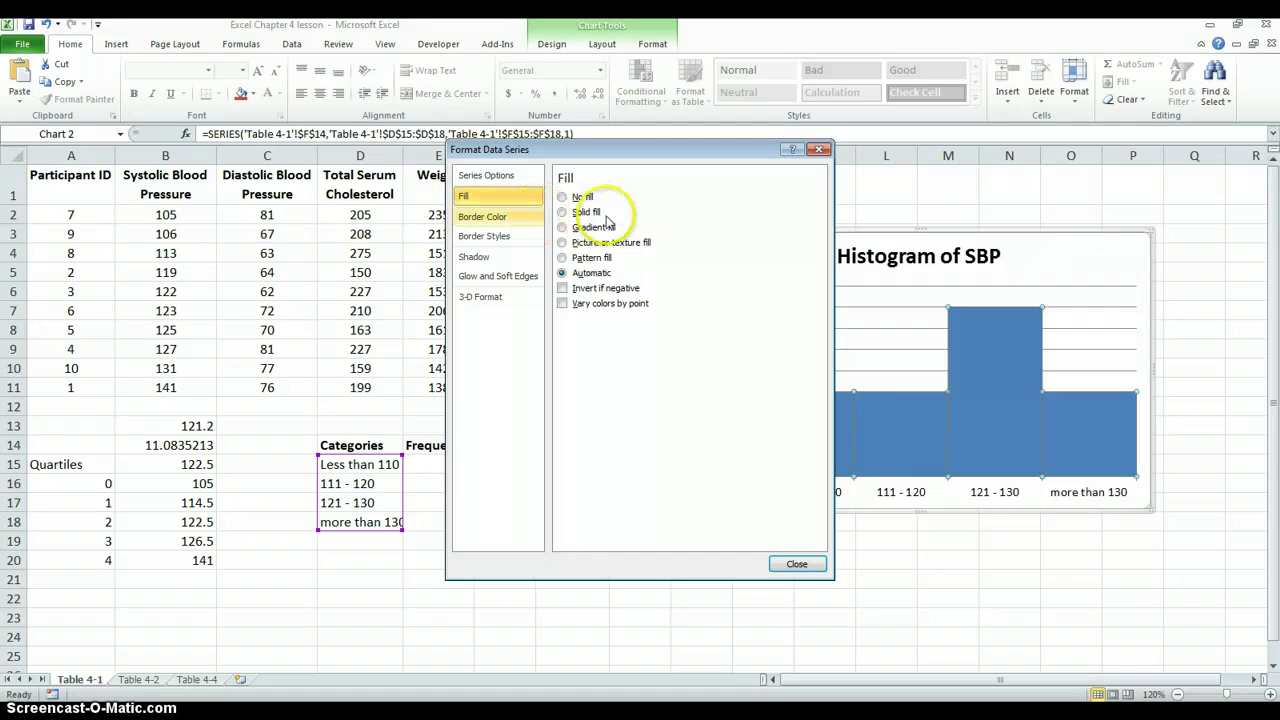
pyautogui.click(583, 212)
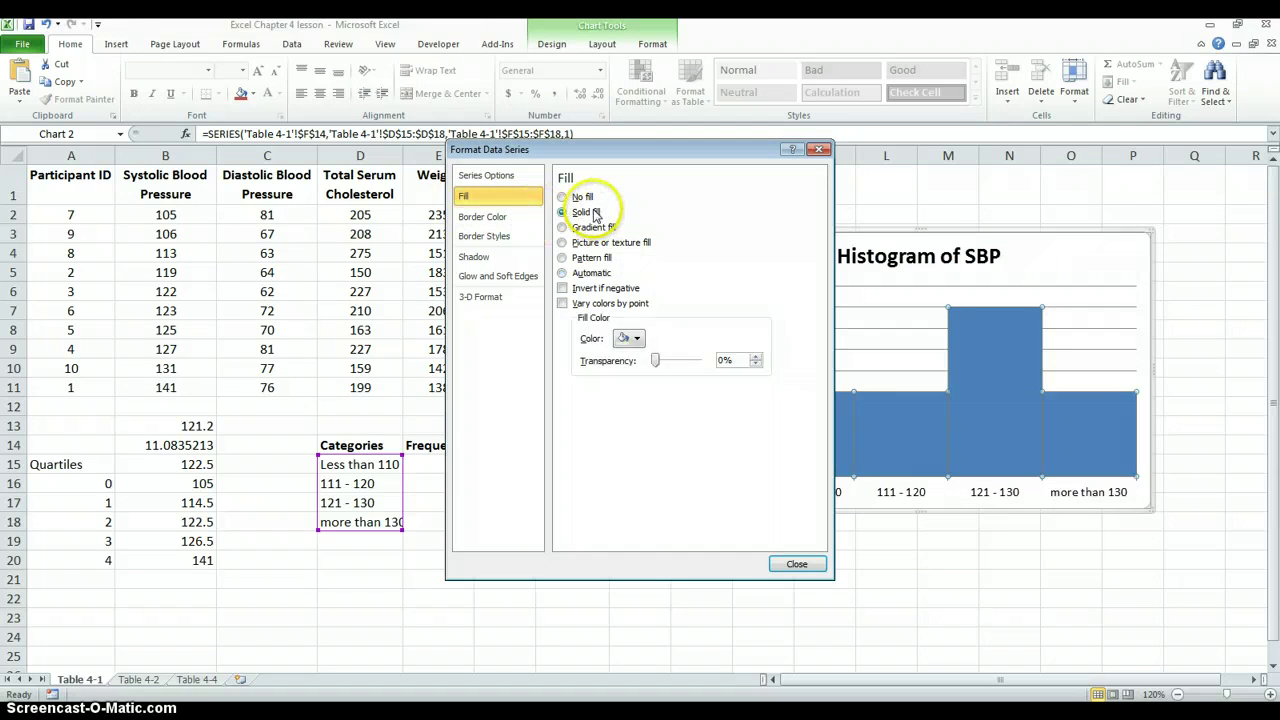
pyautogui.click(638, 338)
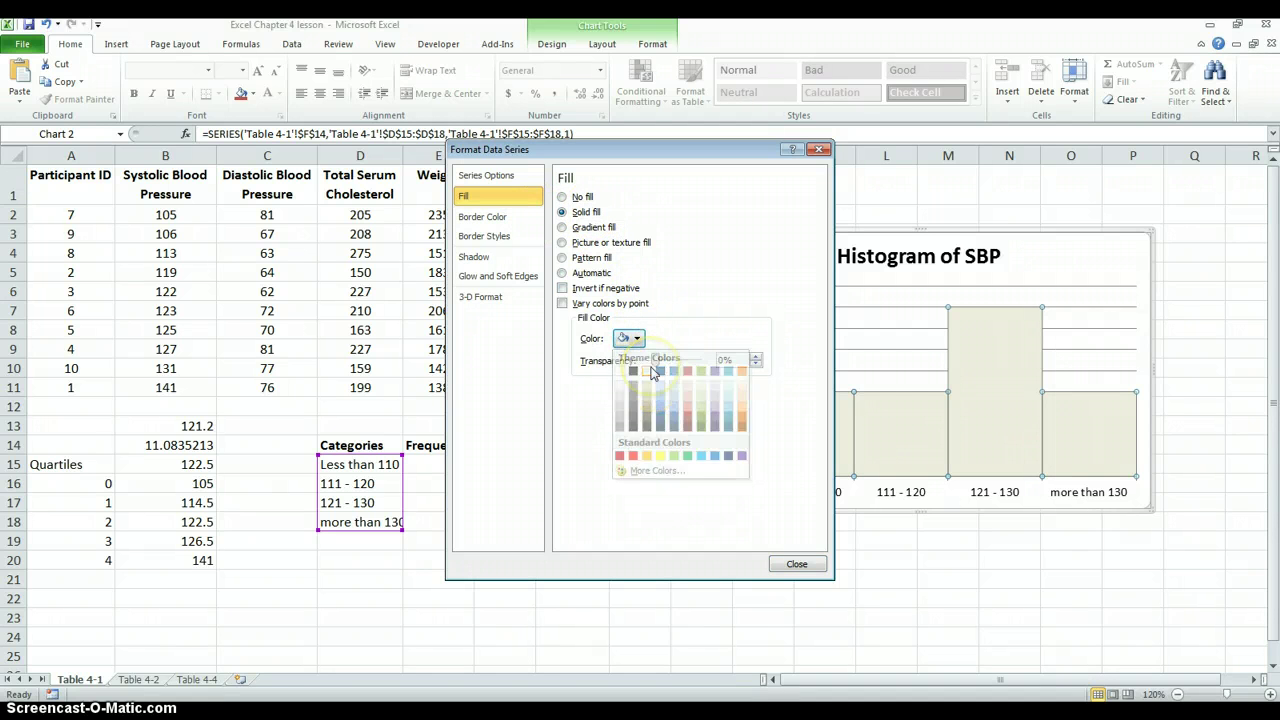
pyautogui.click(648, 371)
# Step: Give the histogram bars a solid black border line and close the series formatting
pyautogui.click(510, 222)
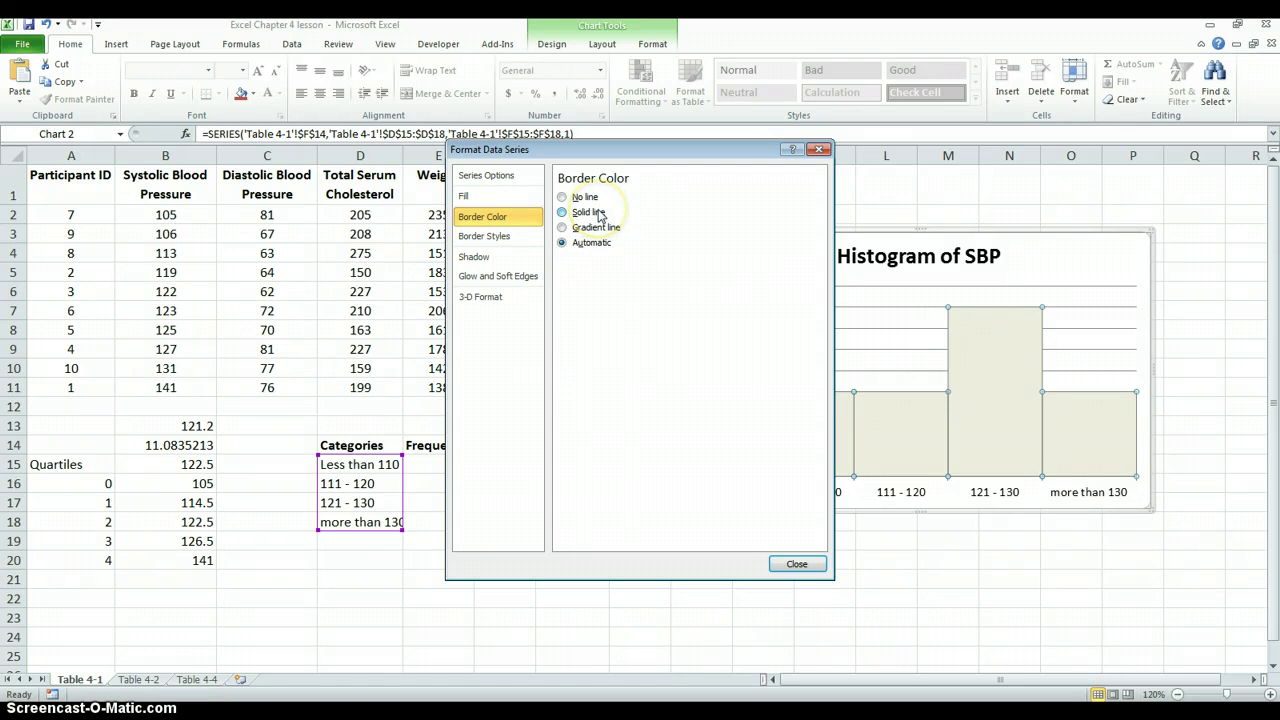
pyautogui.click(588, 212)
pyautogui.click(622, 262)
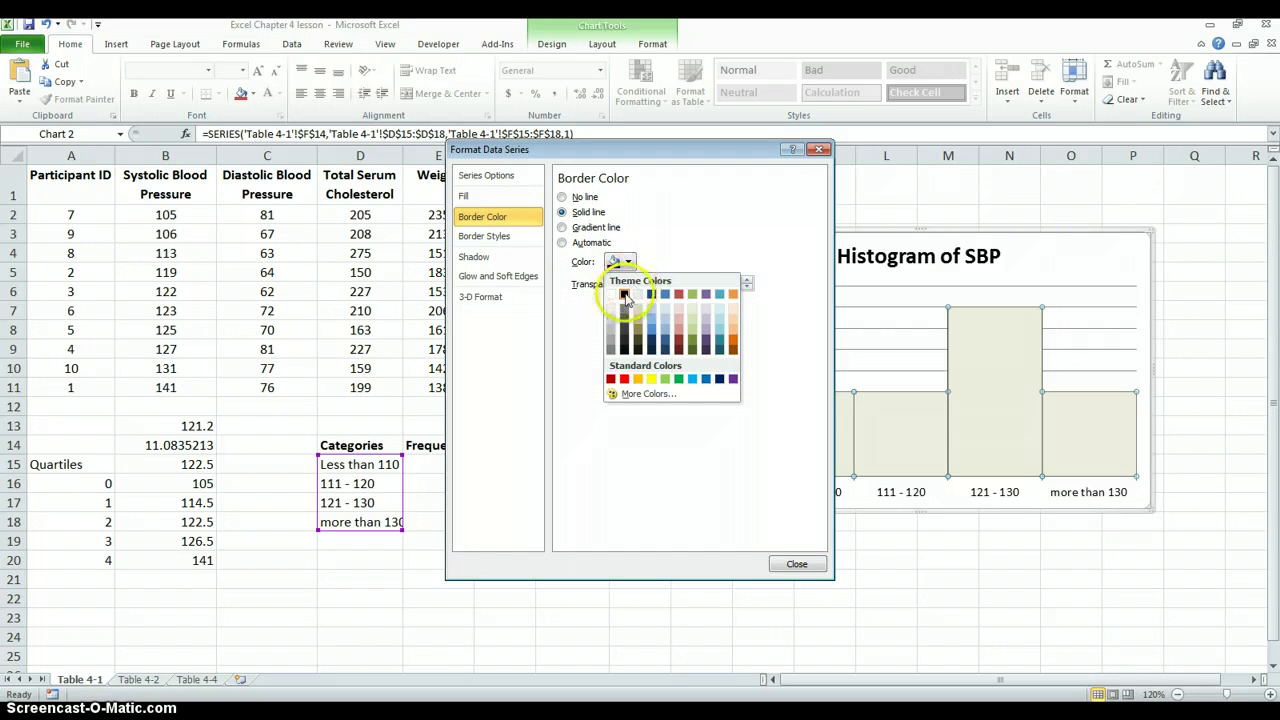
pyautogui.click(624, 296)
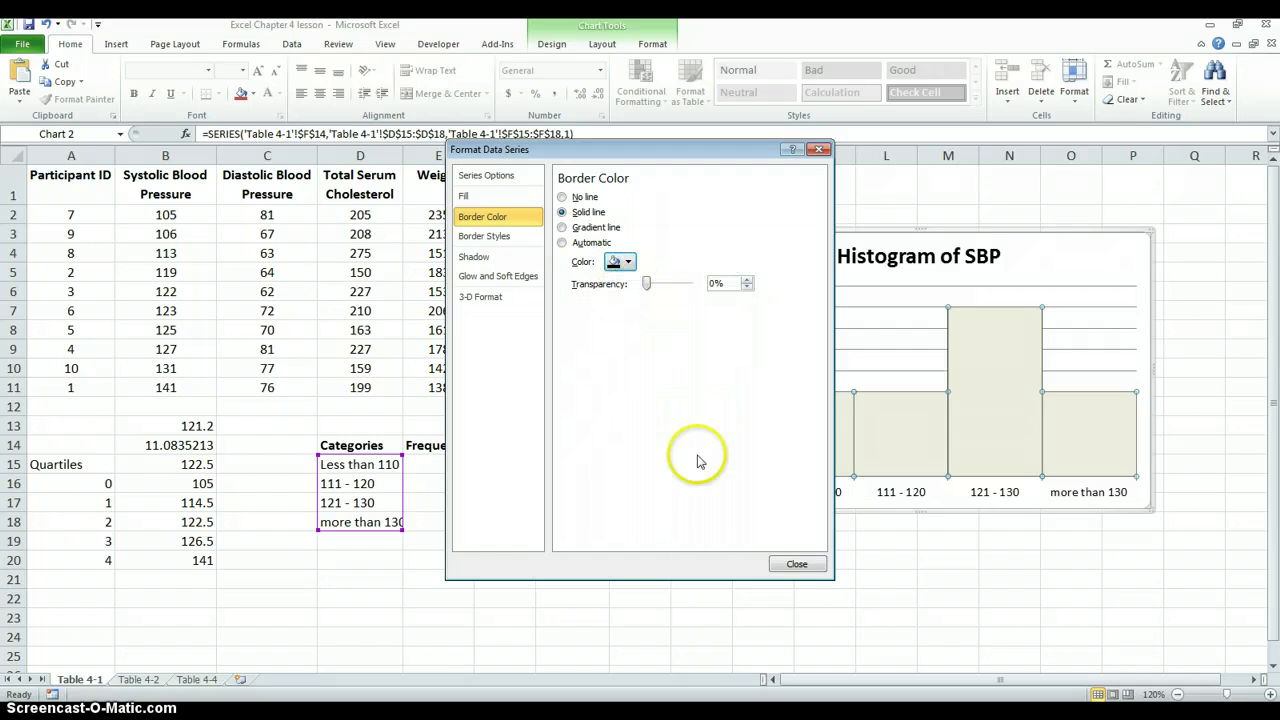
pyautogui.click(800, 566)
pyautogui.click(812, 576)
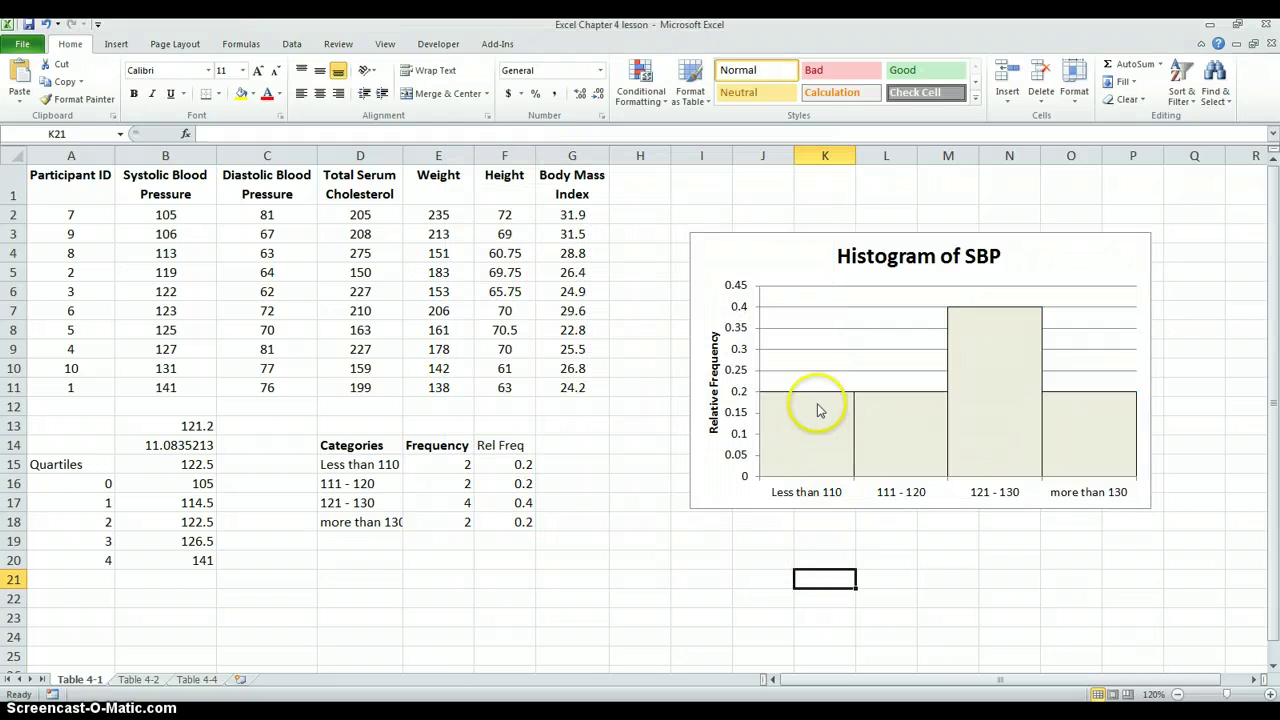